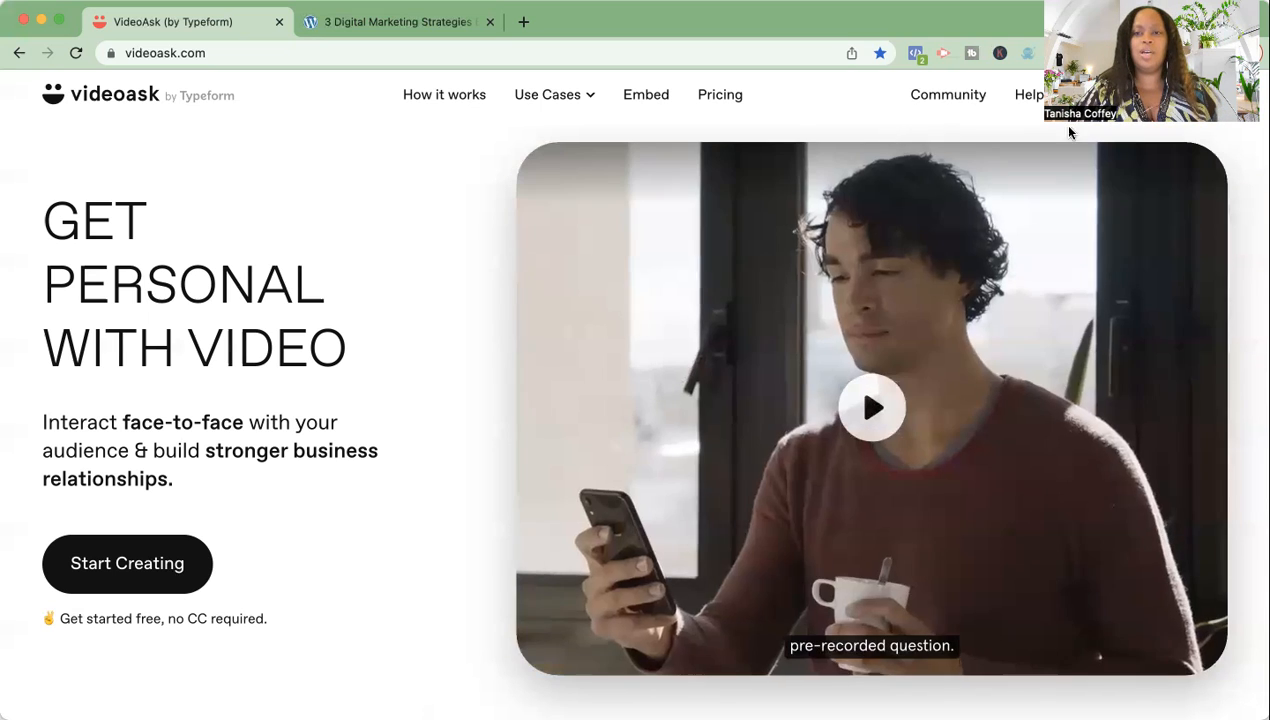
# - Log in to VideoAsk and start a new videoask from the All interactions dashboard
pyautogui.click(1091, 96)
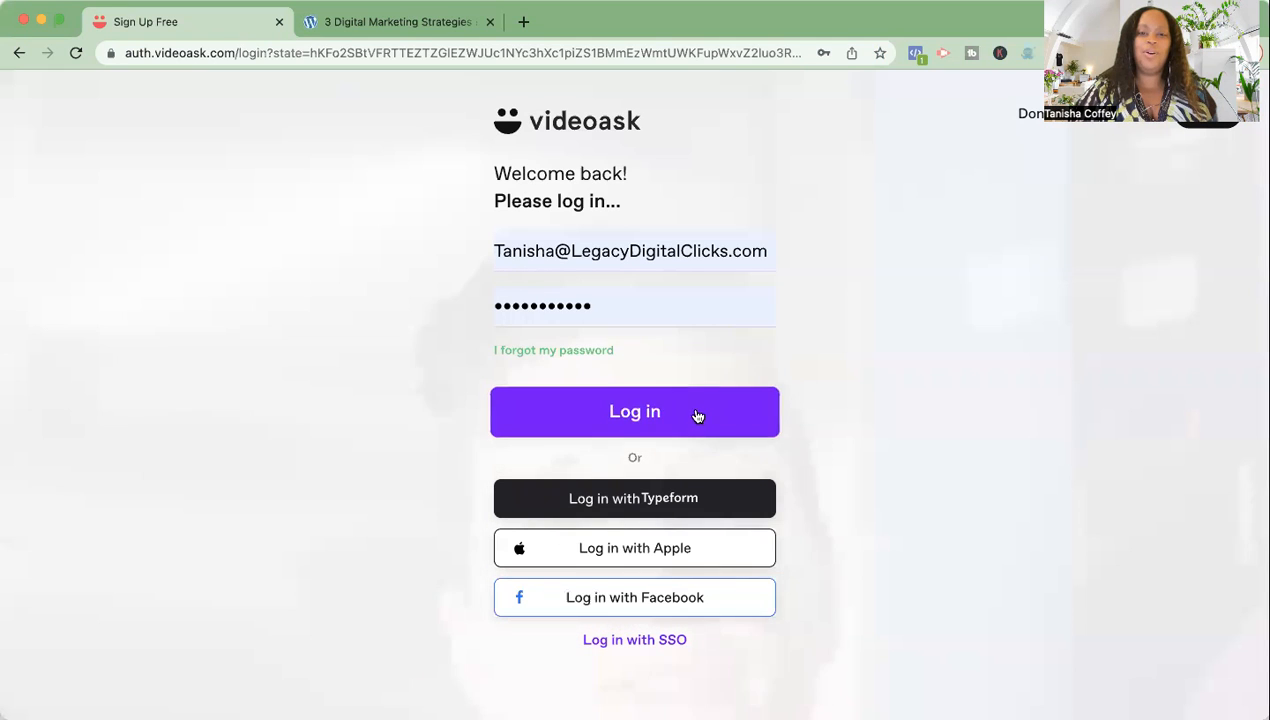
pyautogui.click(696, 414)
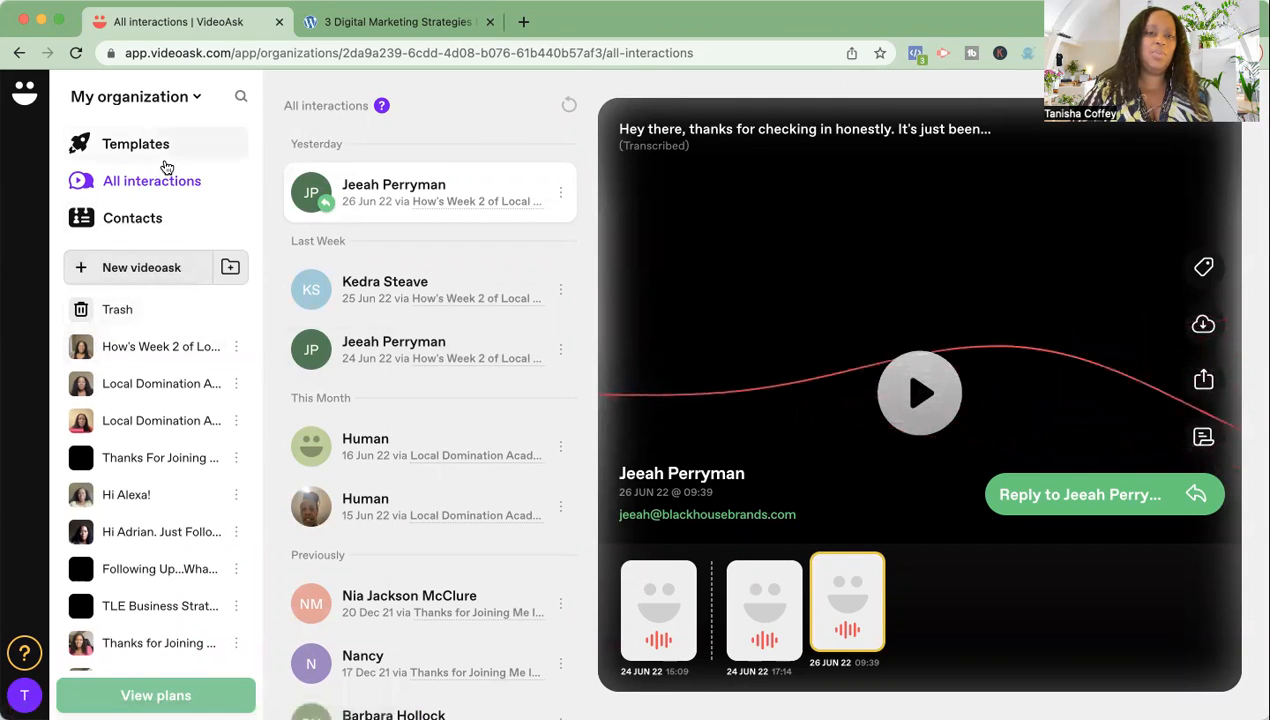
pyautogui.click(170, 265)
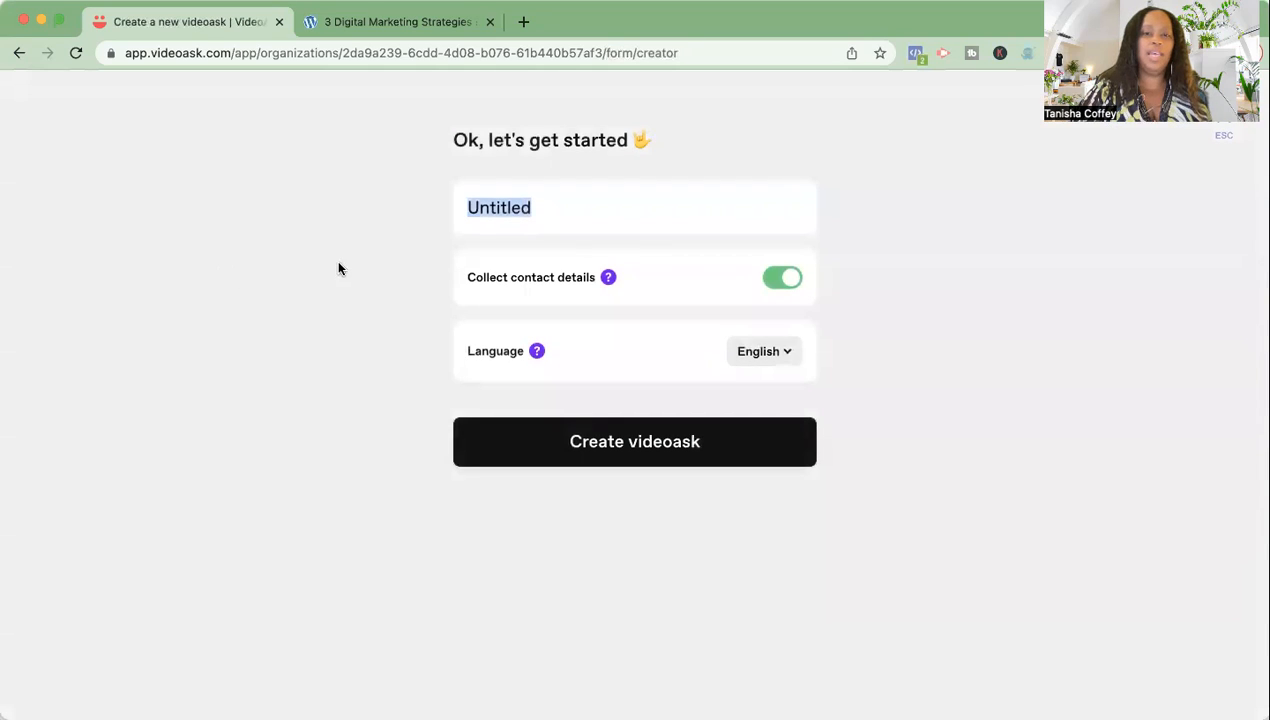
# - Title the new videoask 'Testing' and create it with contact details kept on
pyautogui.write('Testing')
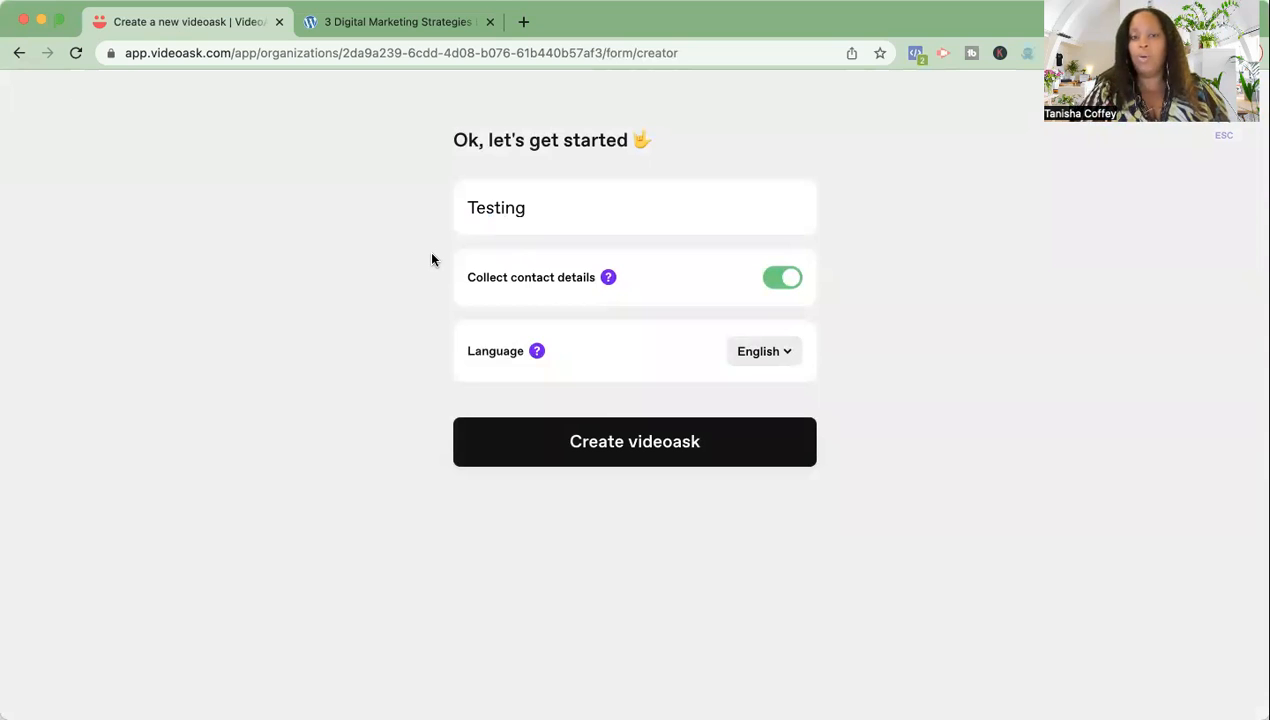
pyautogui.moveTo(609, 281)
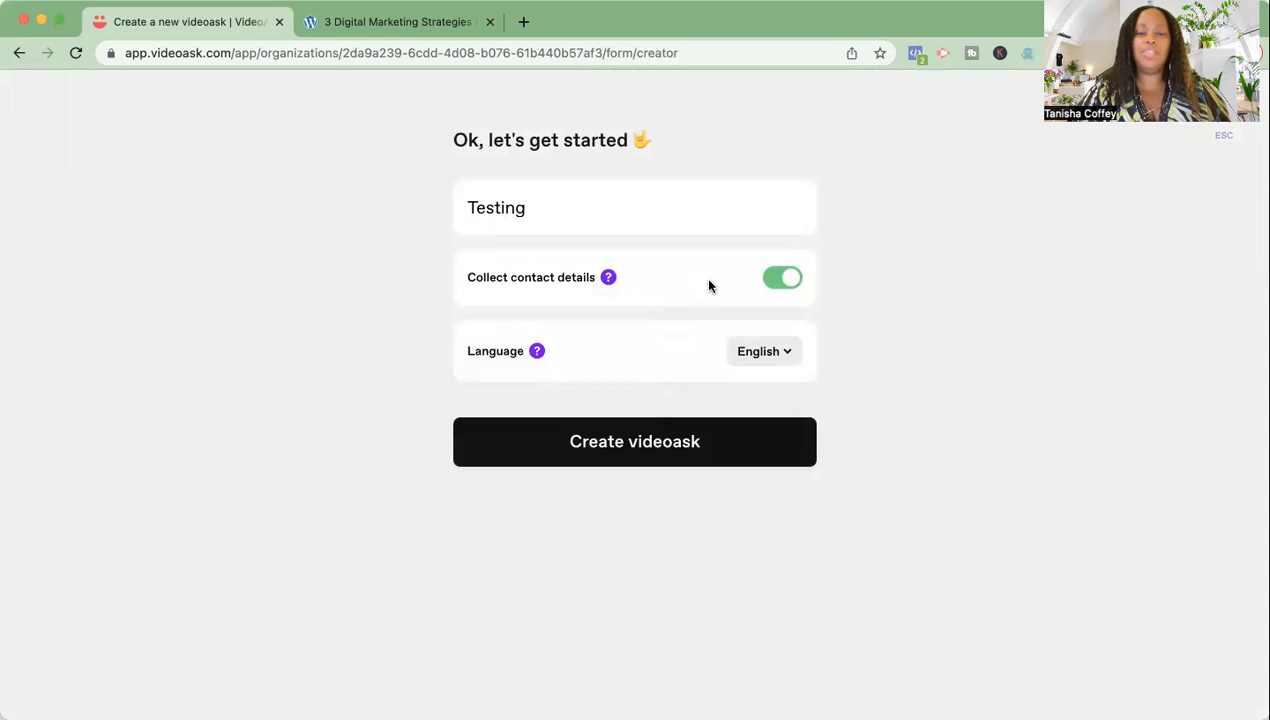
pyautogui.click(672, 453)
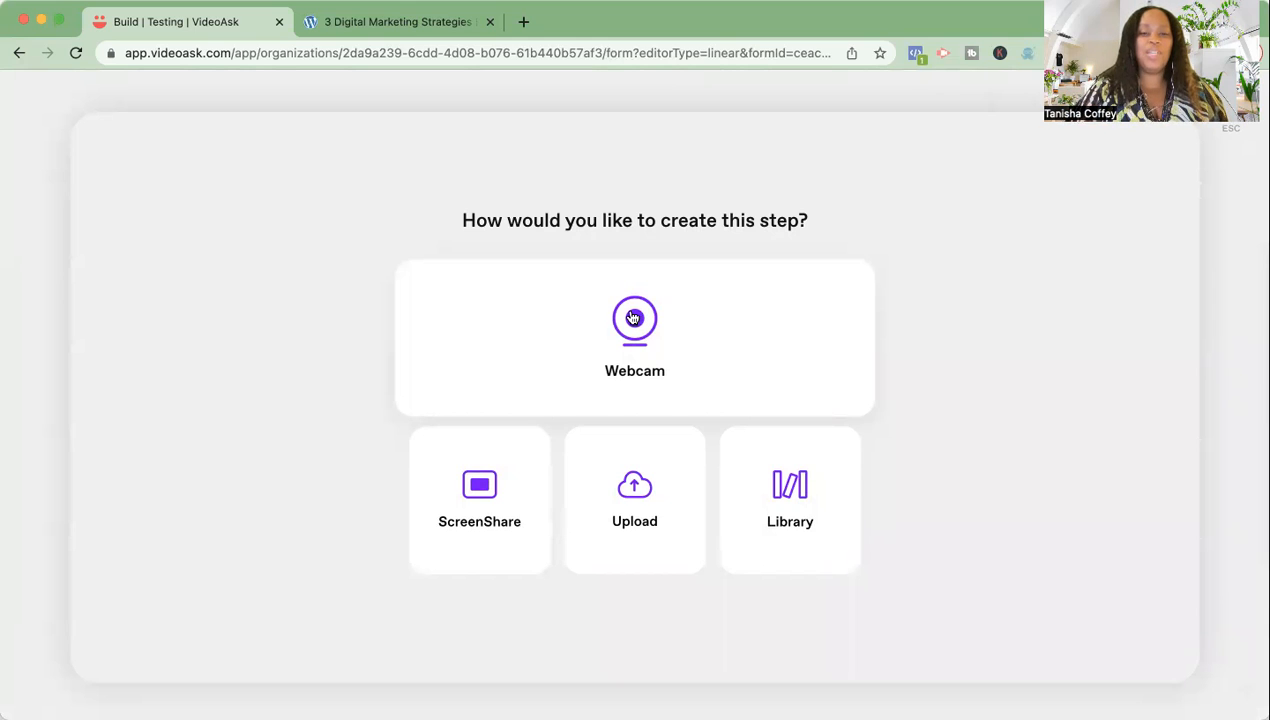
# - Record a webcam video for the first step and keep the take
pyautogui.click(633, 318)
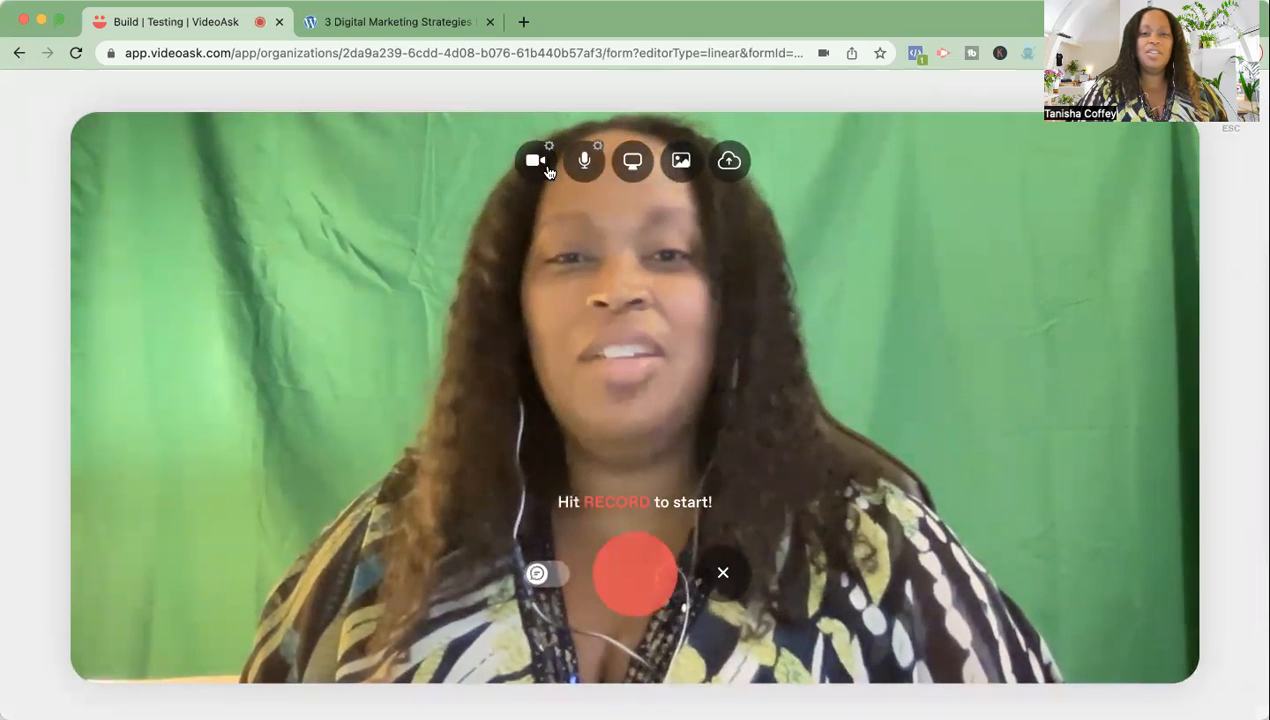
pyautogui.click(634, 576)
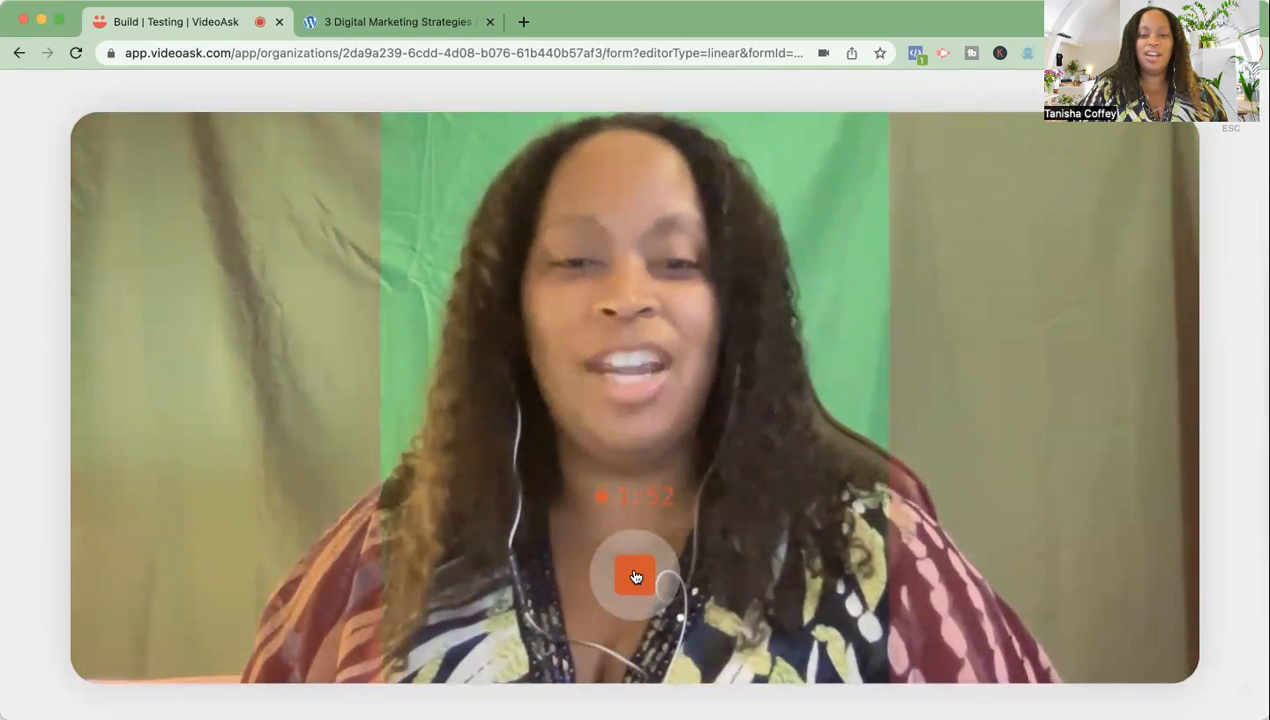
pyautogui.click(635, 577)
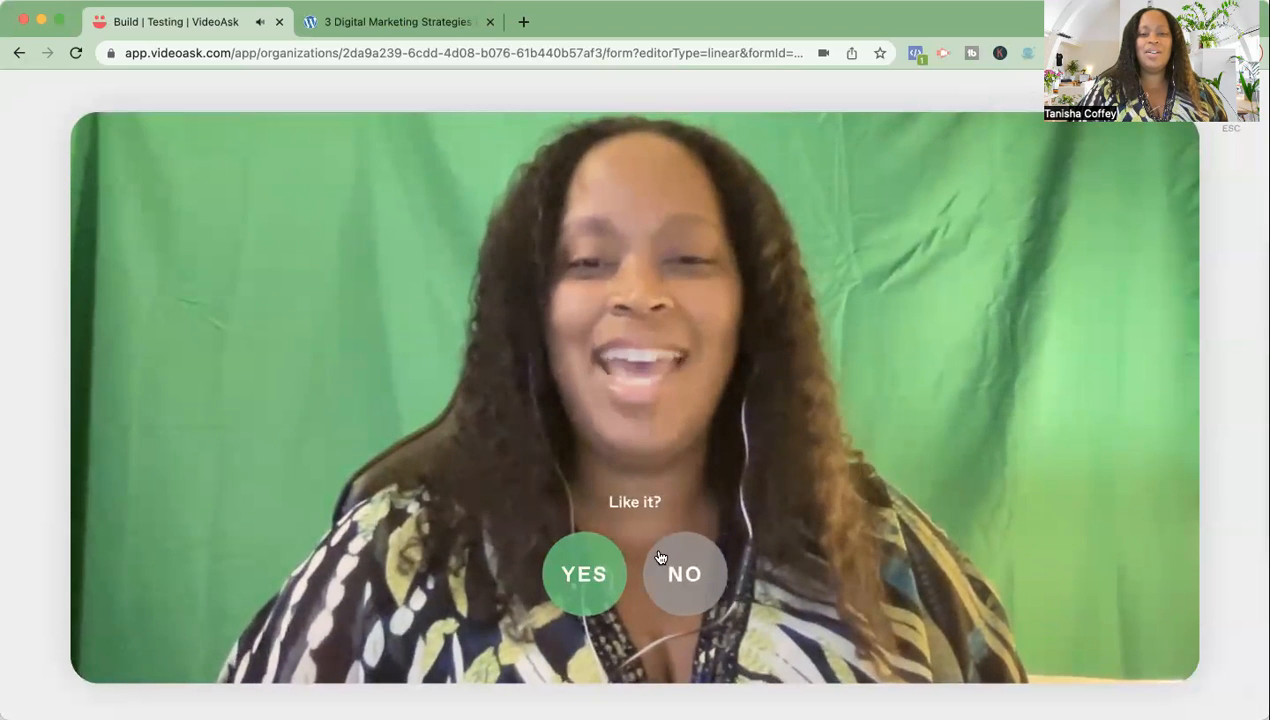
pyautogui.click(586, 580)
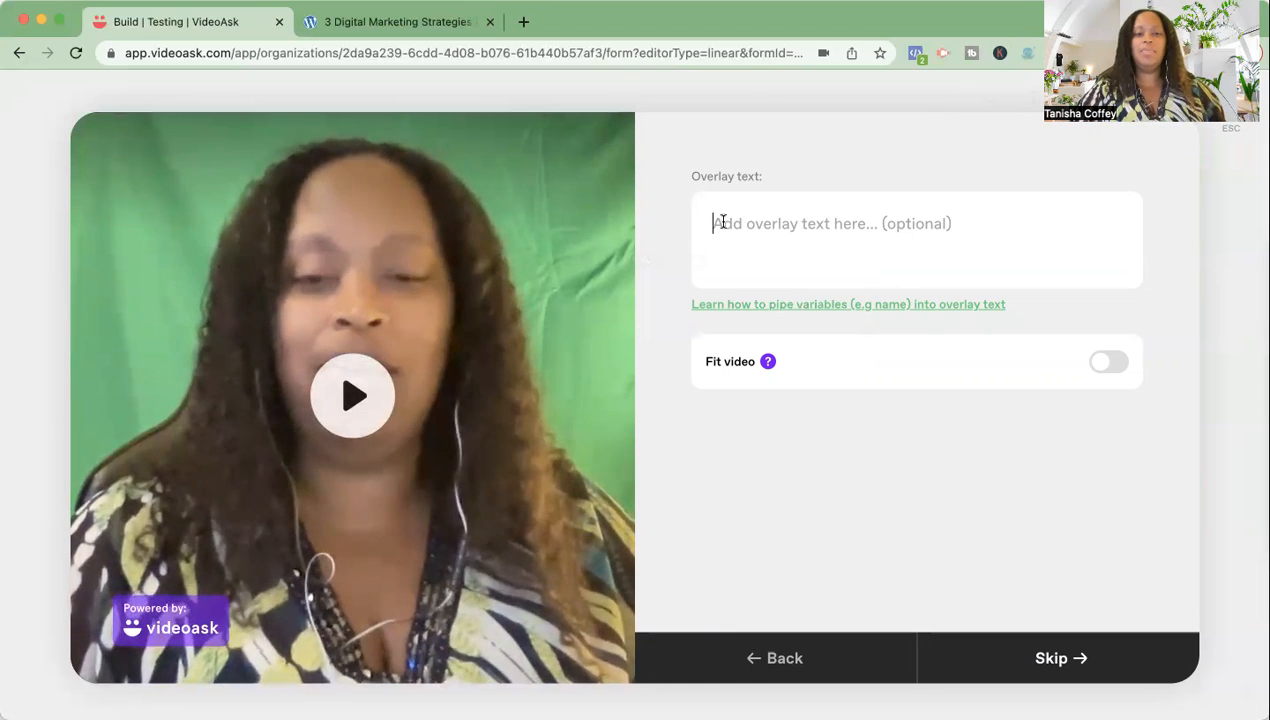
pyautogui.write('Watch this')
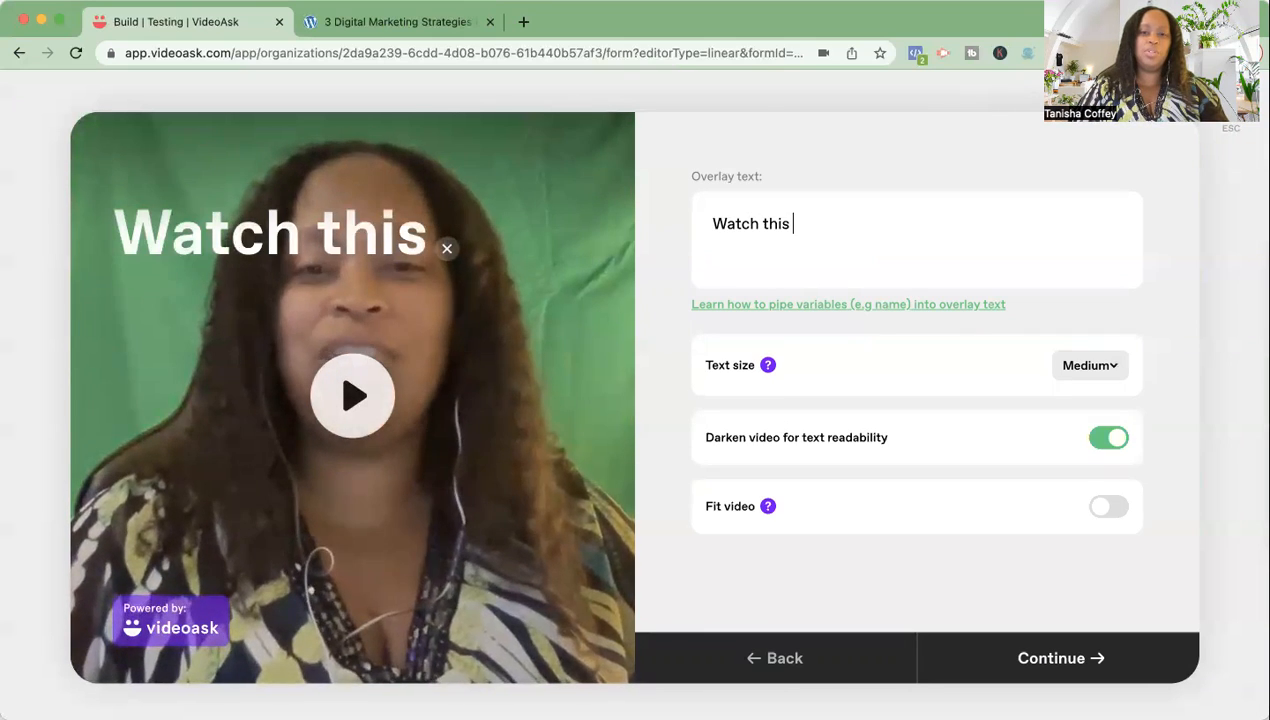
pyautogui.moveTo(802, 224); pyautogui.dragTo(692, 222)
pyautogui.press('BackSpace')
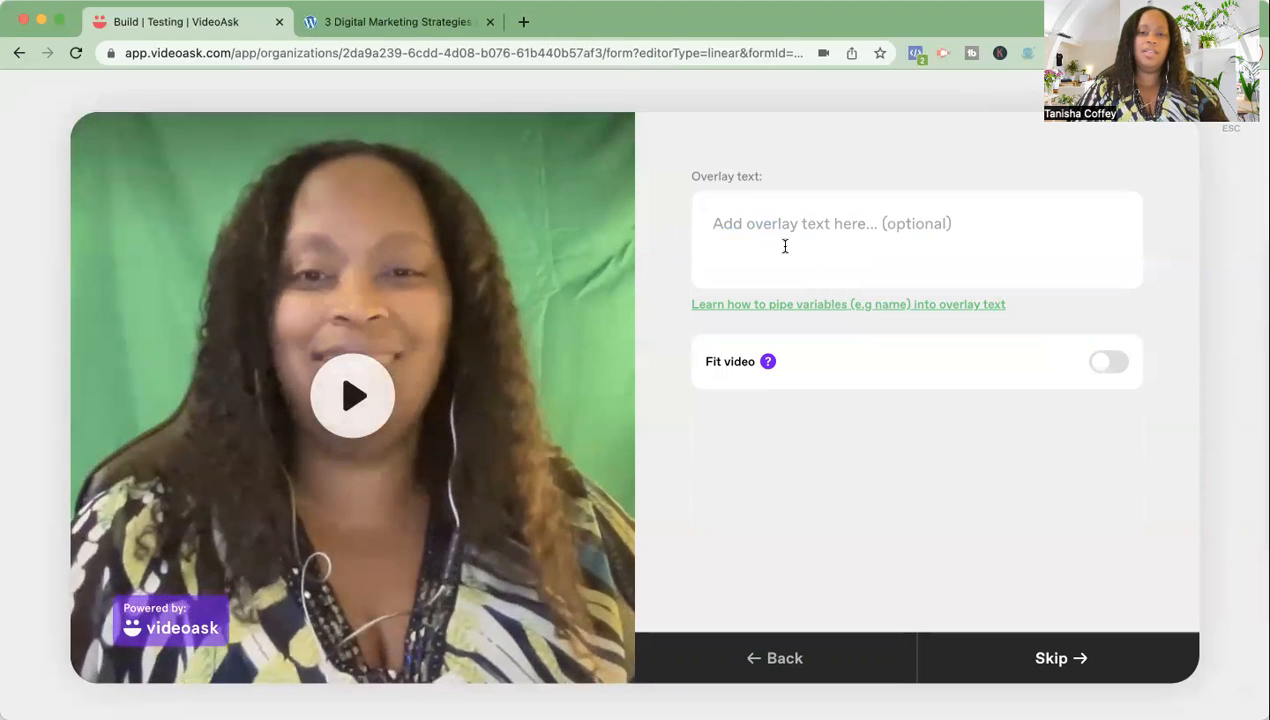
pyautogui.write('Wat')
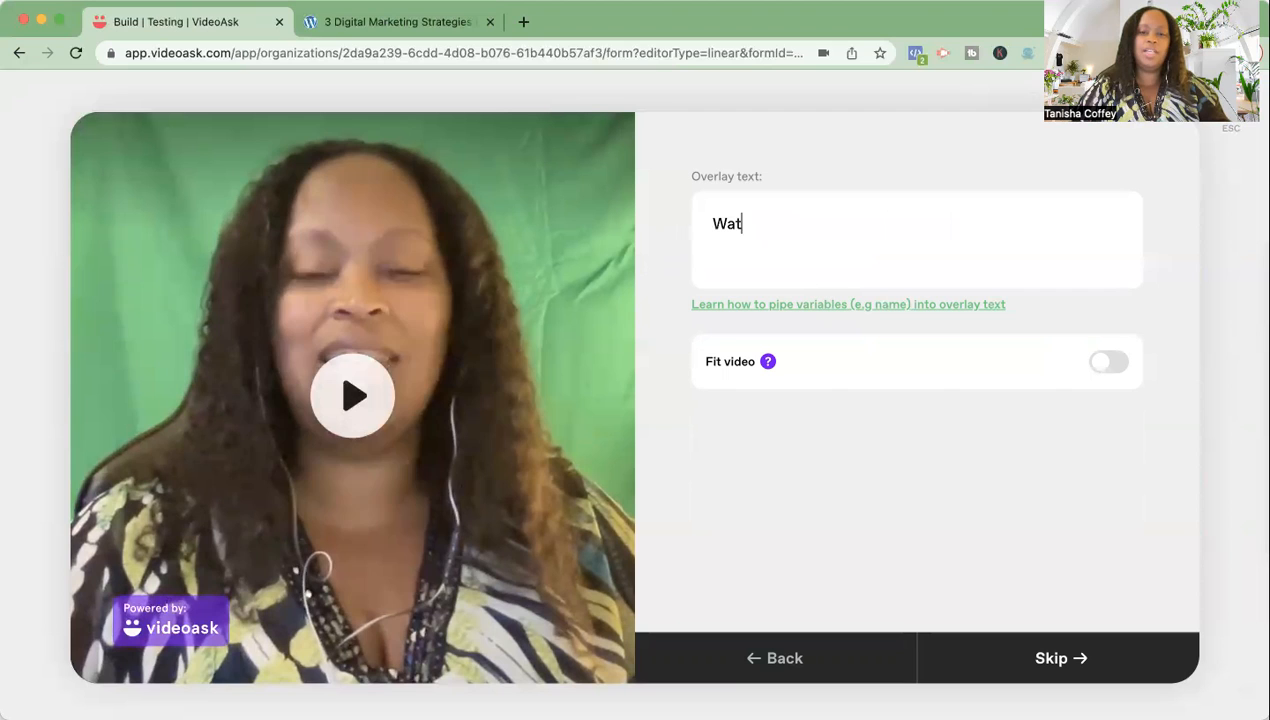
pyautogui.write('ch this')
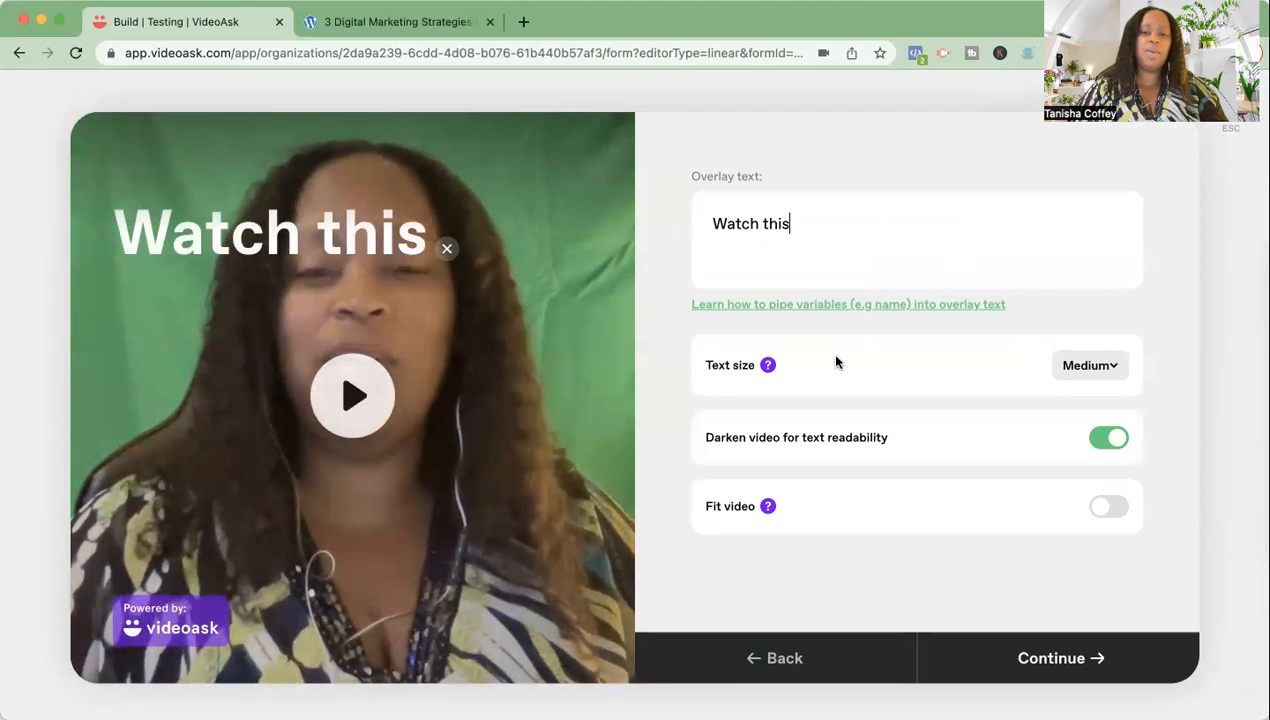
pyautogui.click(1114, 370)
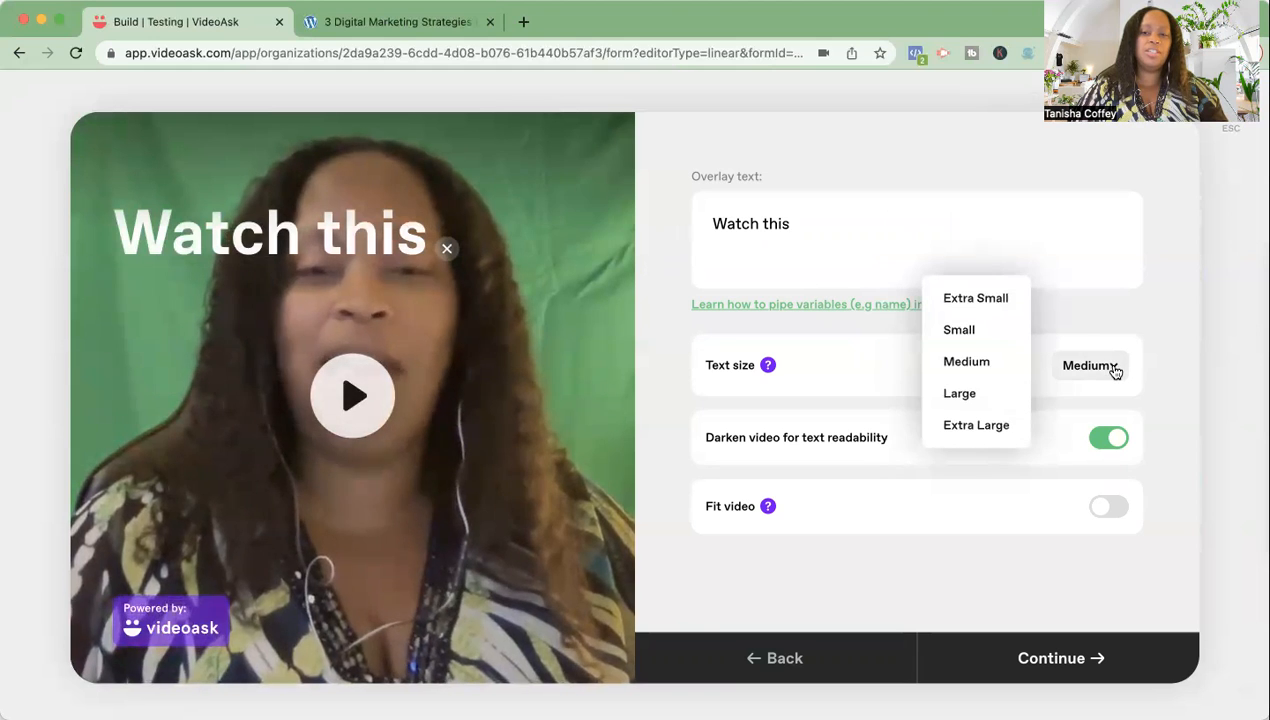
pyautogui.click(973, 427)
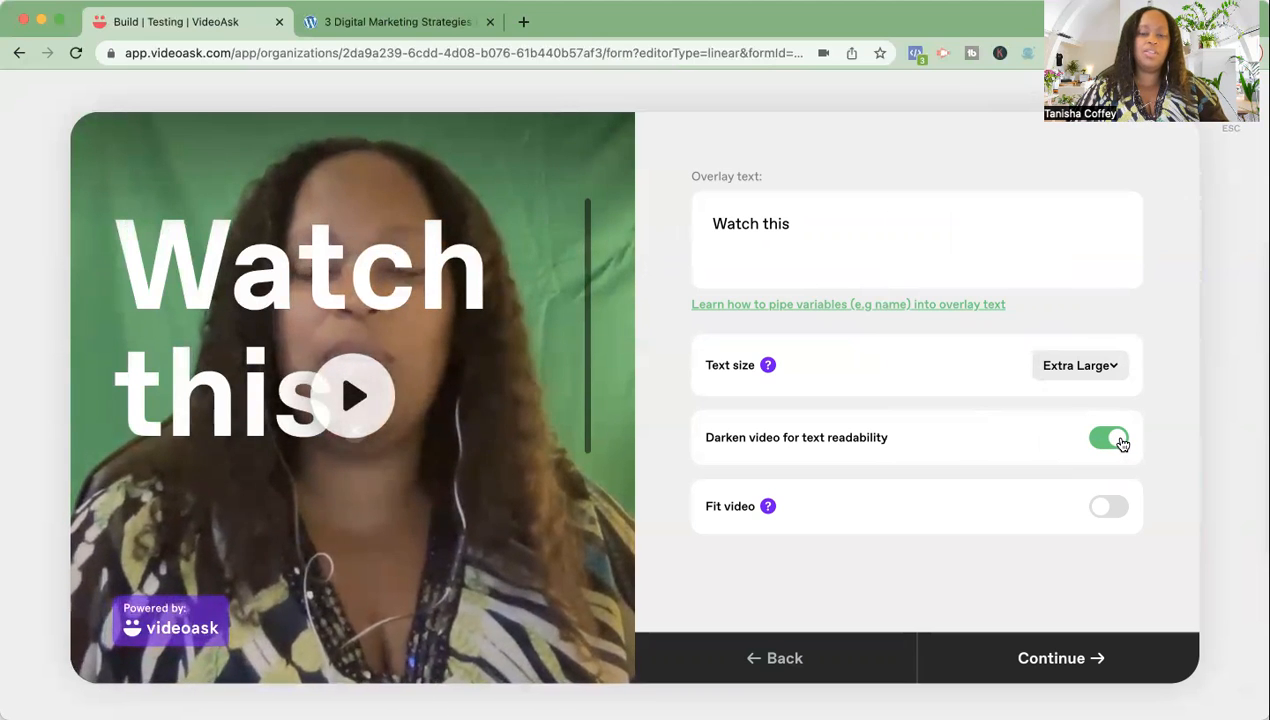
pyautogui.click(1103, 509)
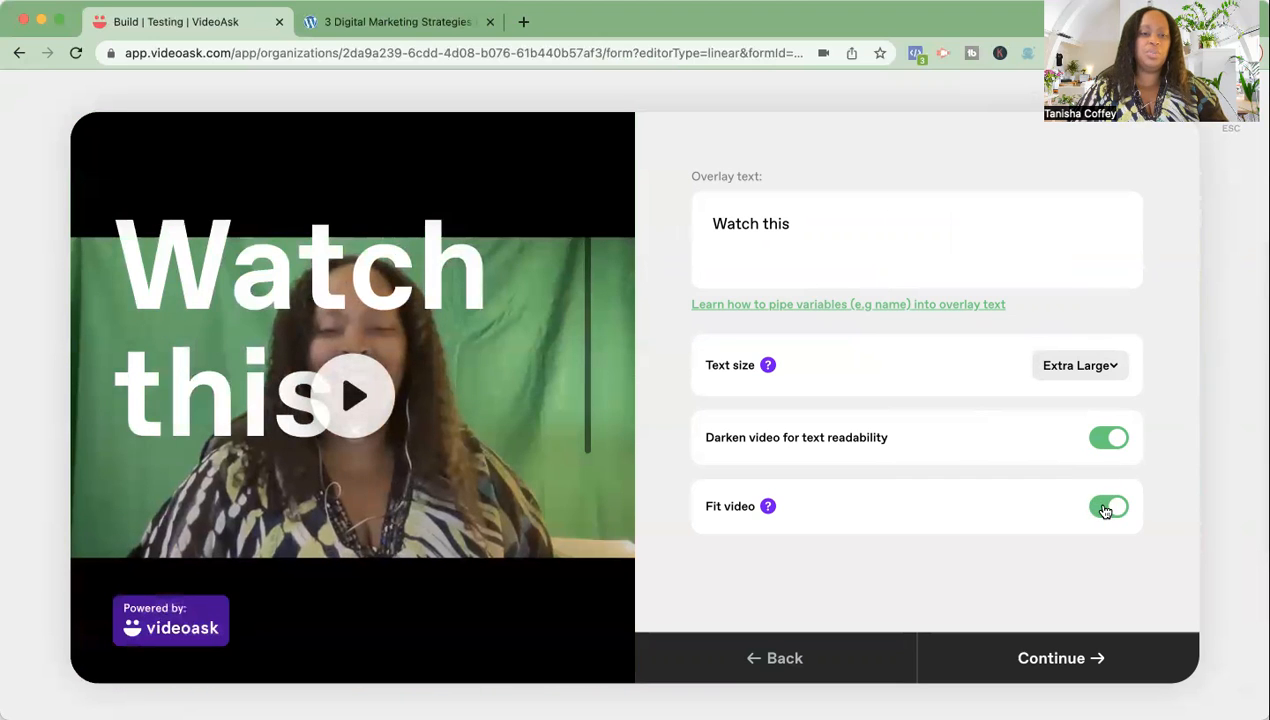
pyautogui.click(1106, 510)
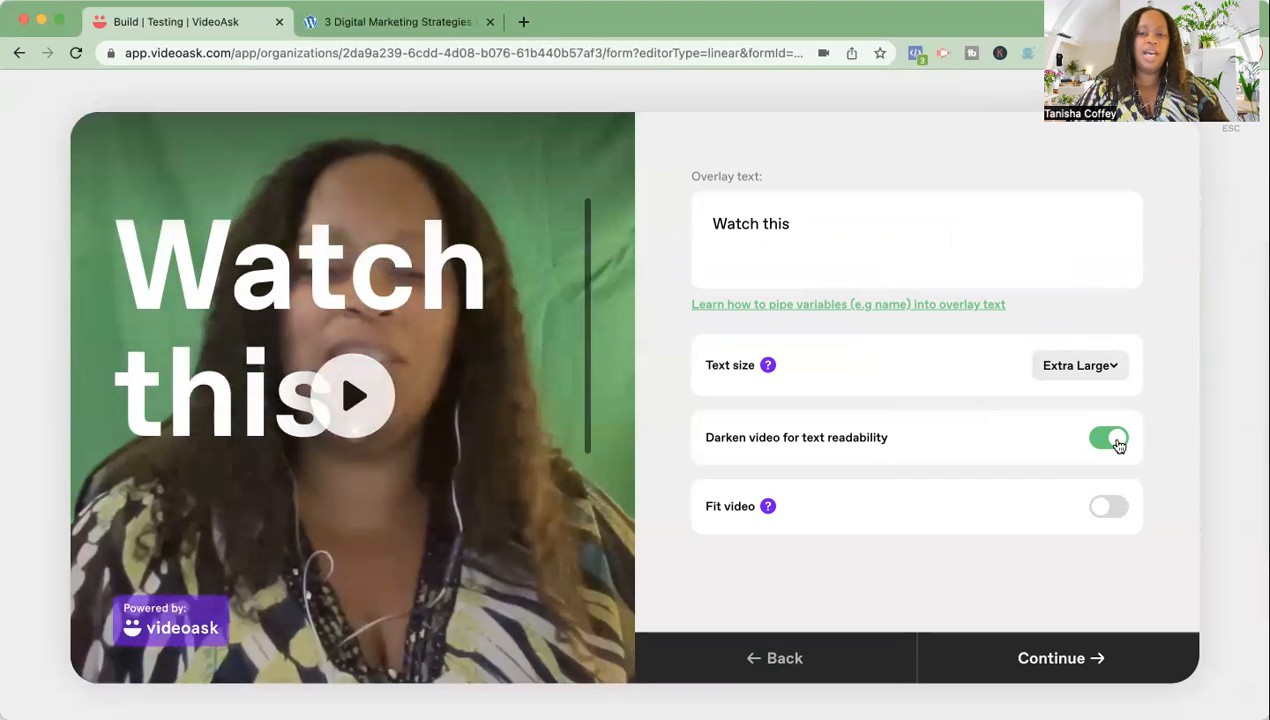
pyautogui.click(1111, 368)
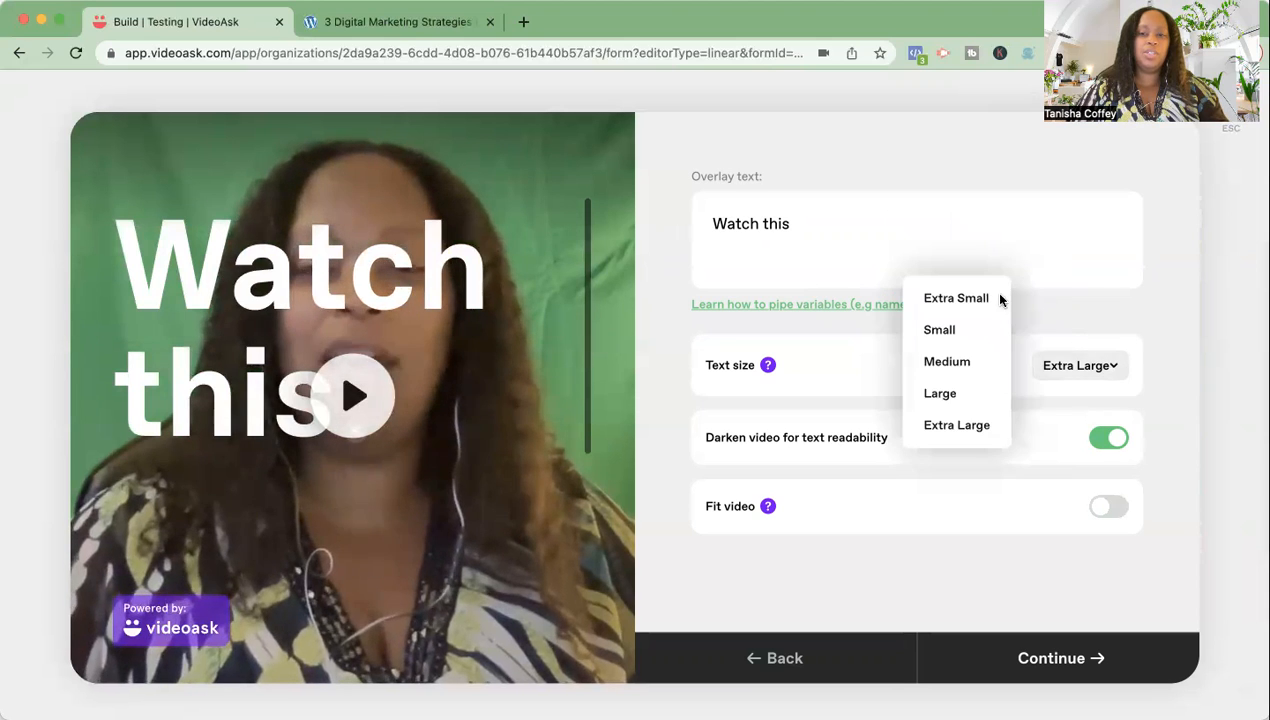
pyautogui.click(966, 331)
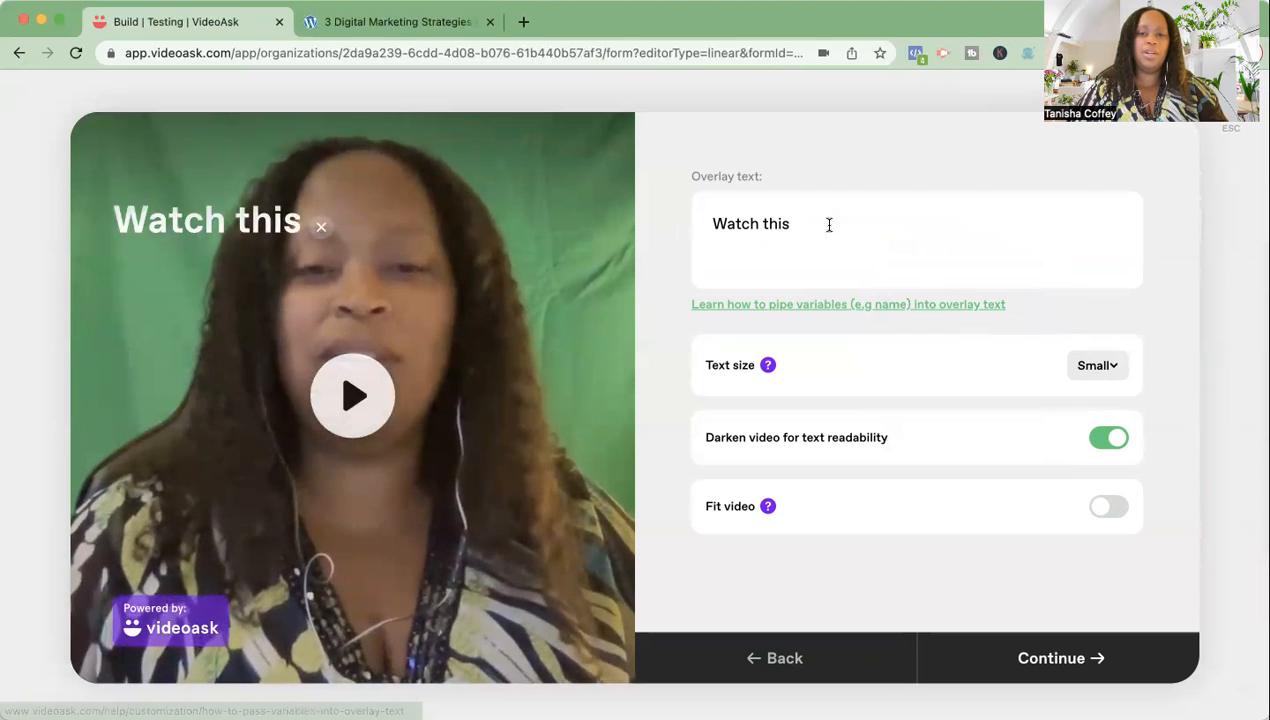
pyautogui.moveTo(786, 222); pyautogui.dragTo(669, 227)
pyautogui.press('BackSpace')
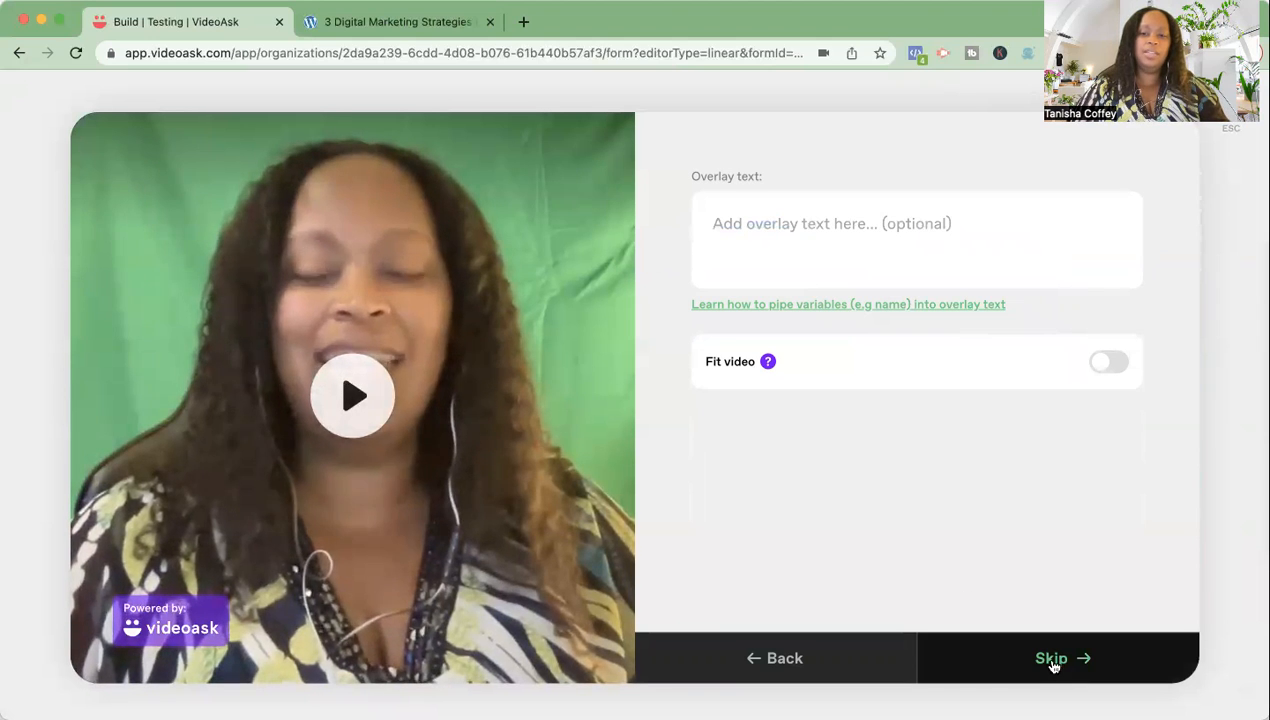
# - Skip overlay text and keep video, audio and text answers all enabled
pyautogui.click(1051, 660)
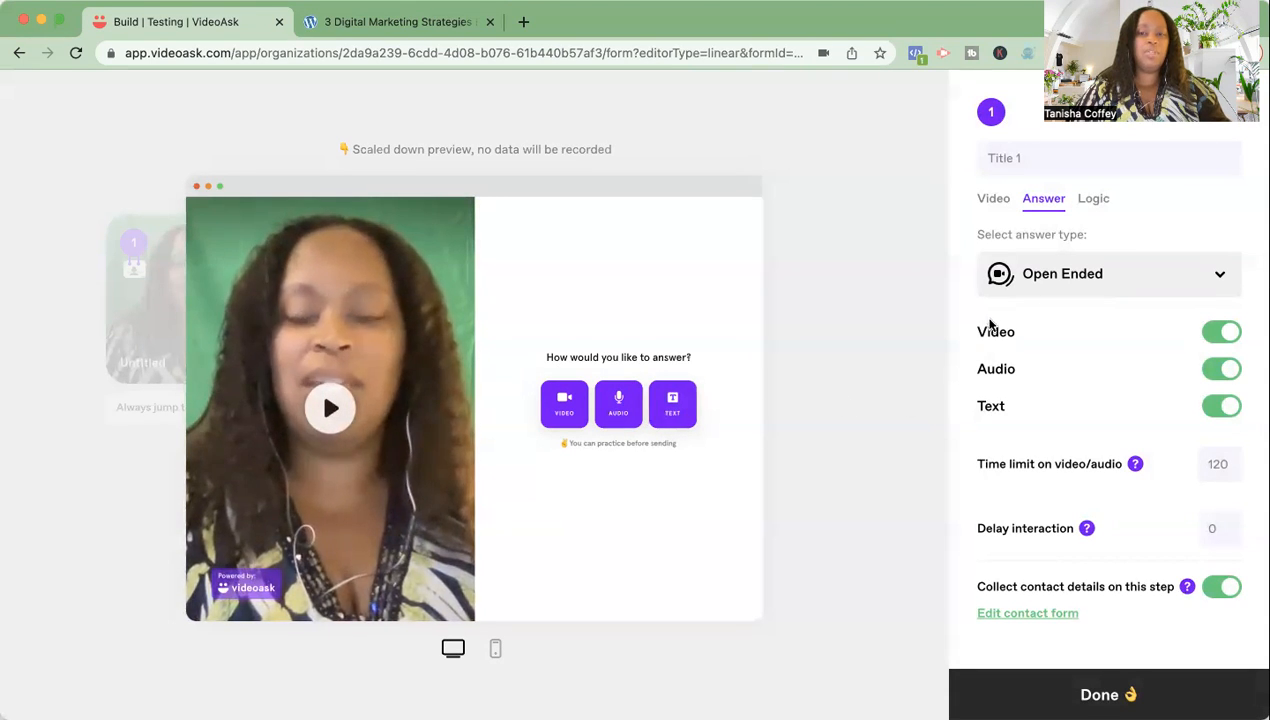
pyautogui.click(1225, 370)
pyautogui.click(1227, 406)
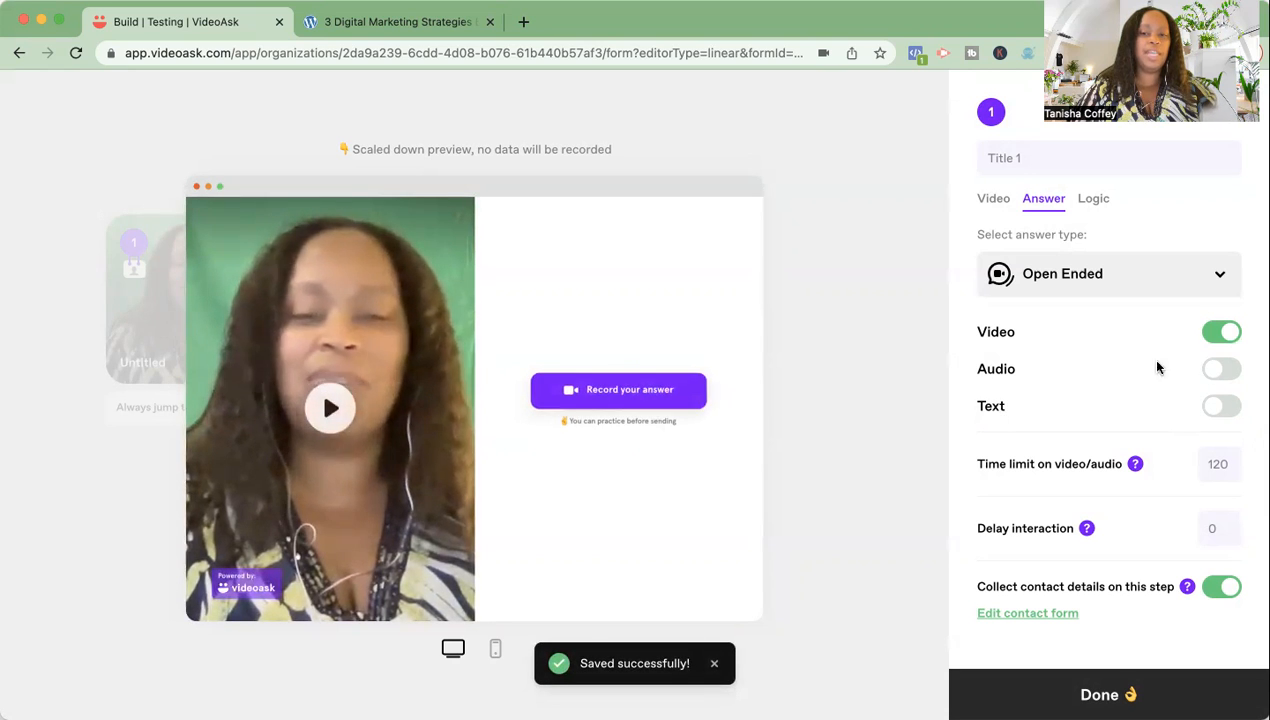
pyautogui.click(1220, 370)
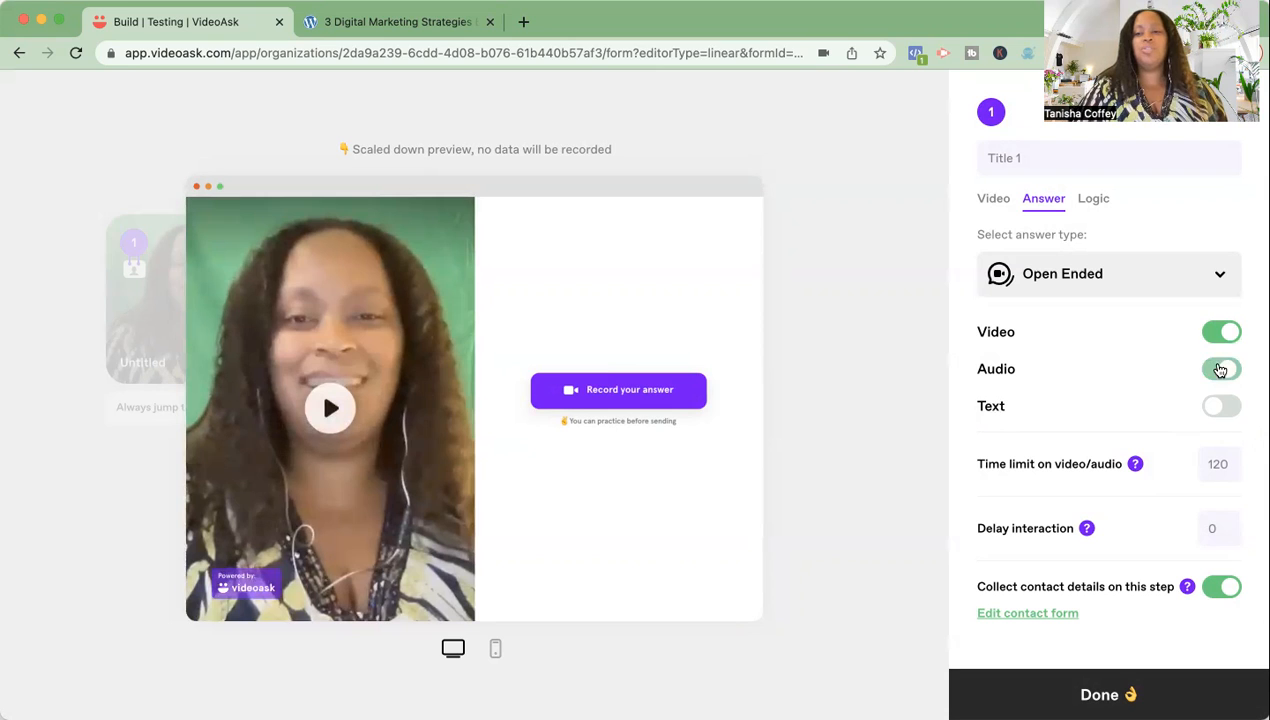
pyautogui.click(1218, 407)
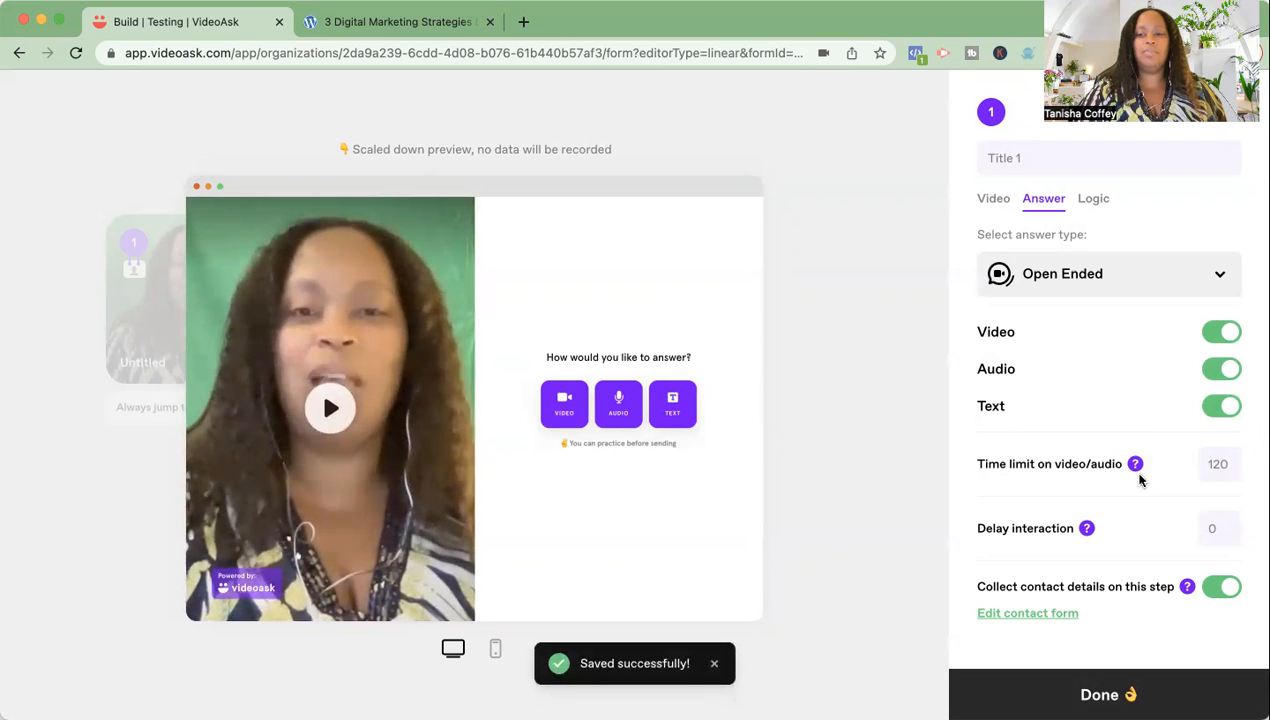
pyautogui.scroll(-1, 1131, 500)
pyautogui.moveTo(1134, 425)
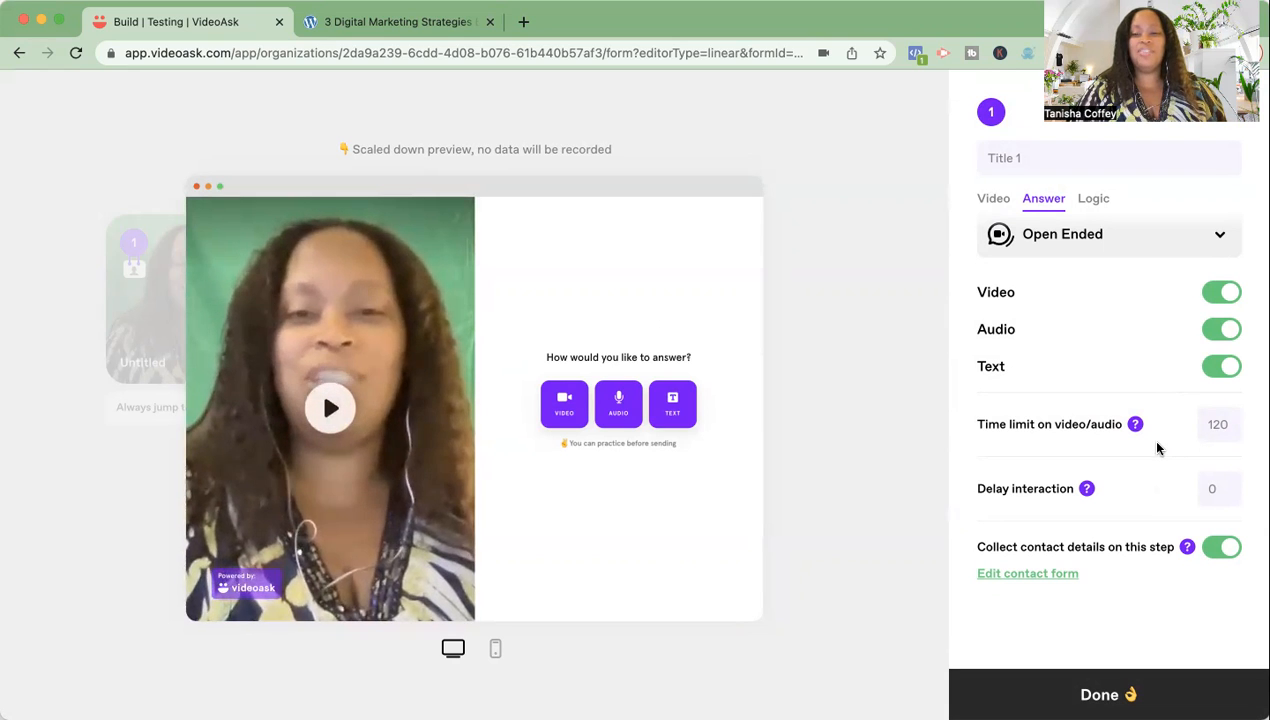
pyautogui.scroll(1, 1157, 448)
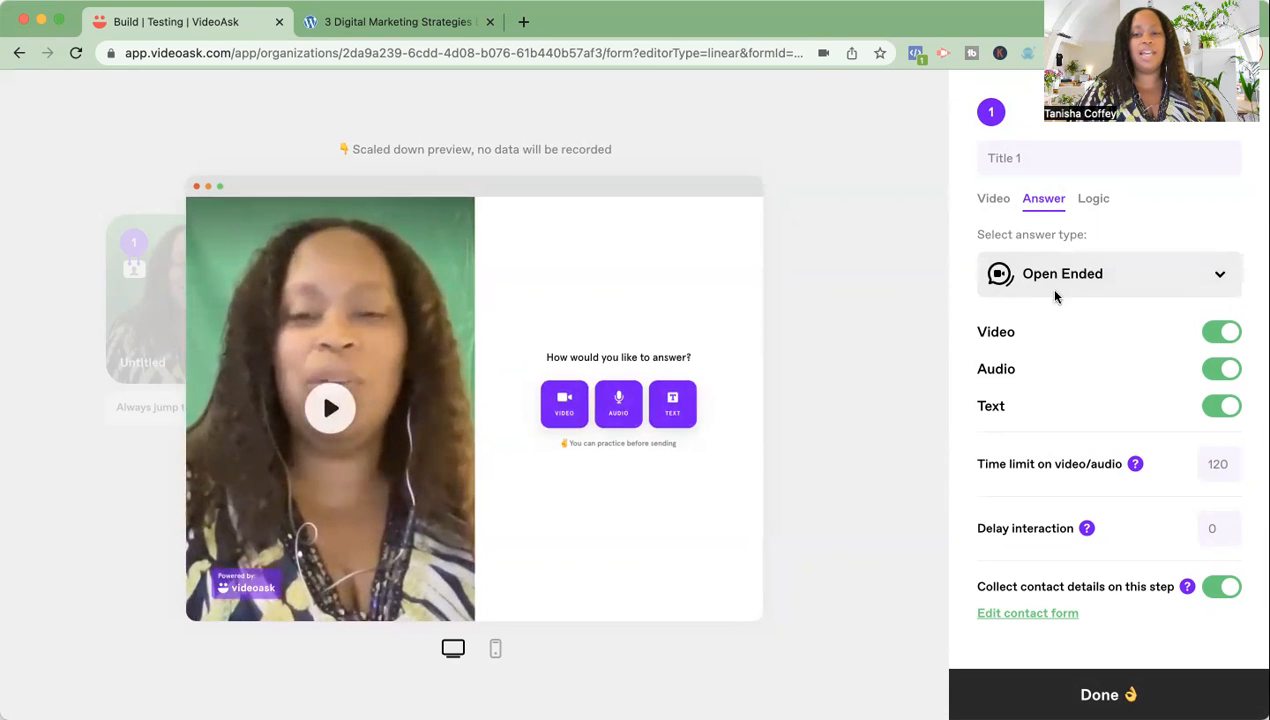
# - Make the step Multiple Choice with answers 'Learn More' and 'Book An Appointment'
pyautogui.click(1216, 279)
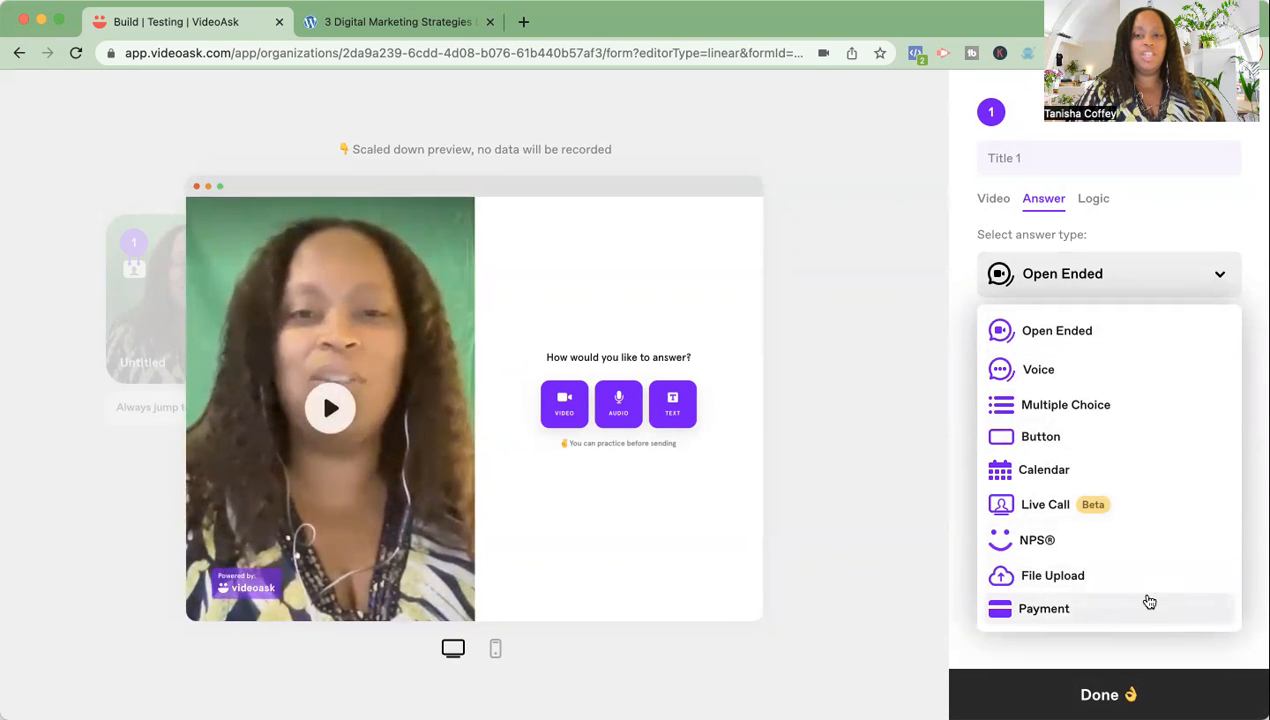
pyautogui.click(1140, 406)
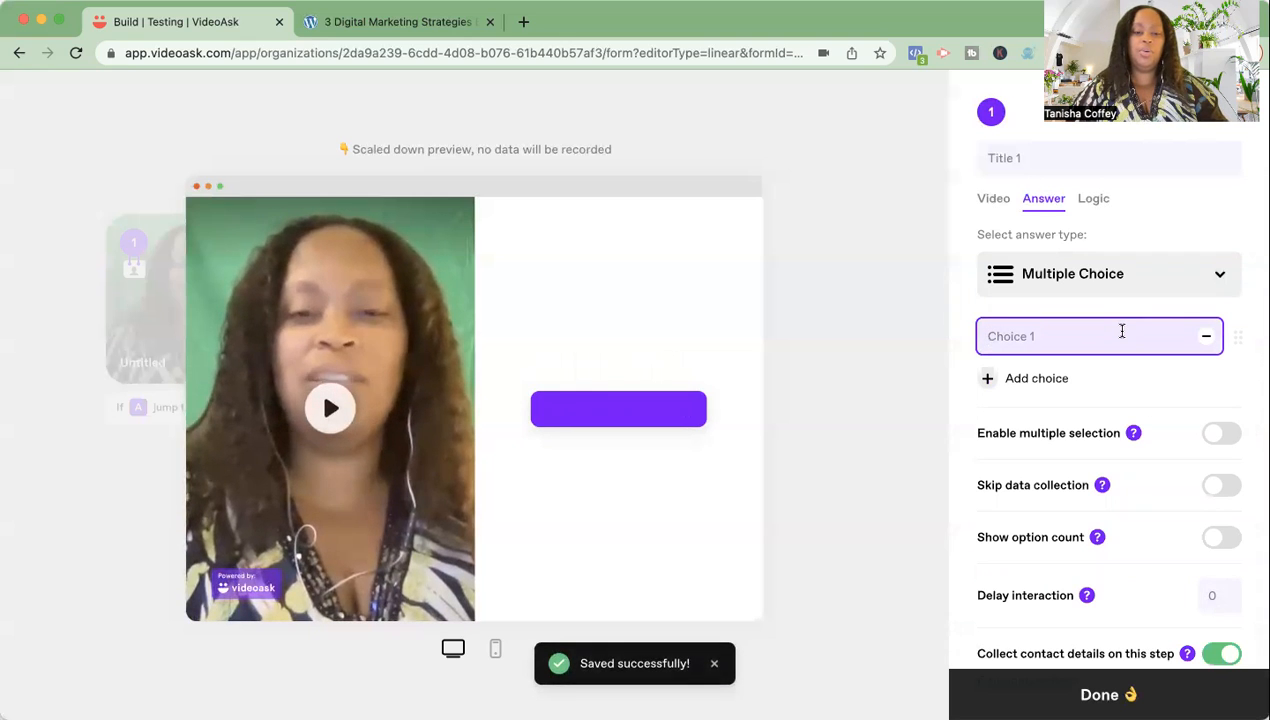
pyautogui.write('Learn ')
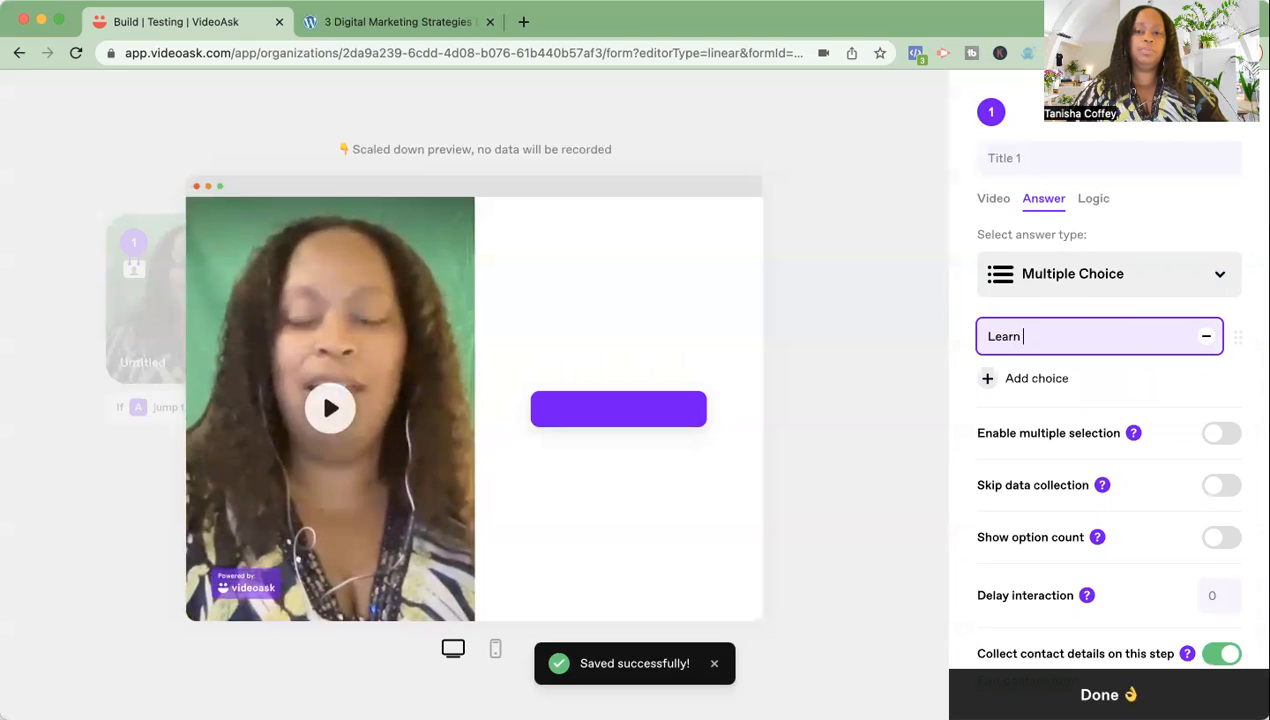
pyautogui.write('More')
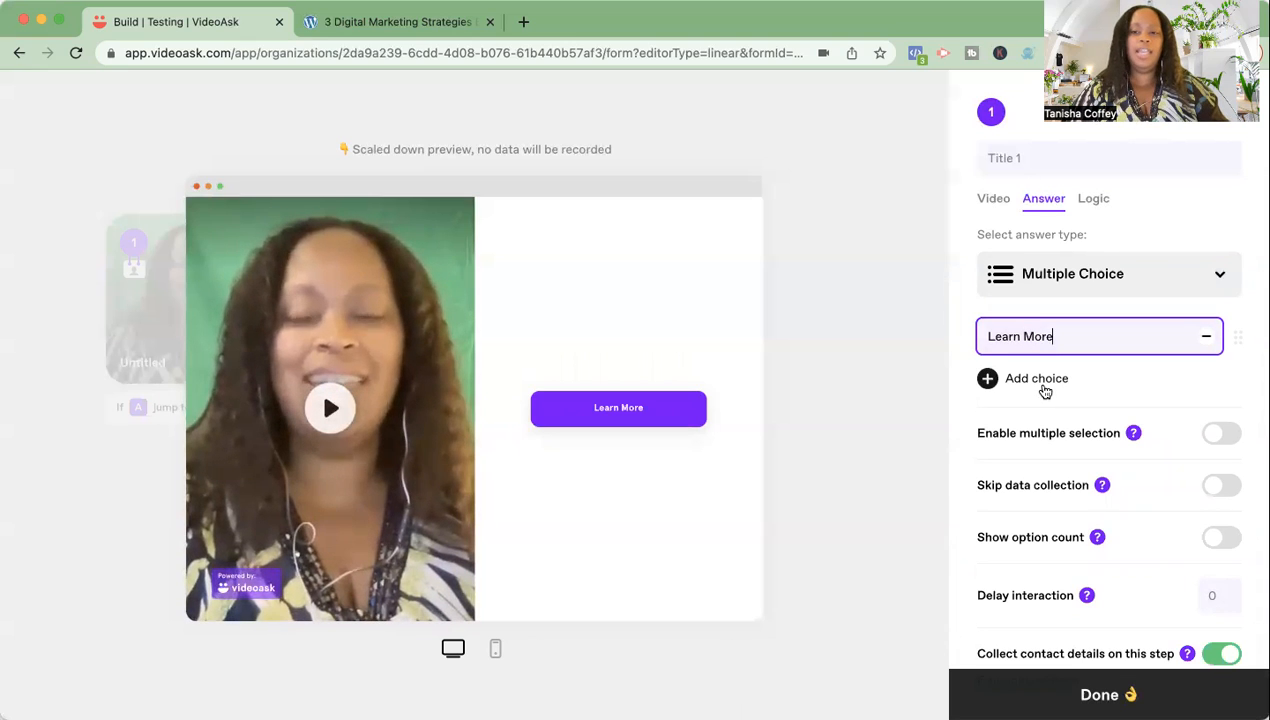
pyautogui.click(985, 381)
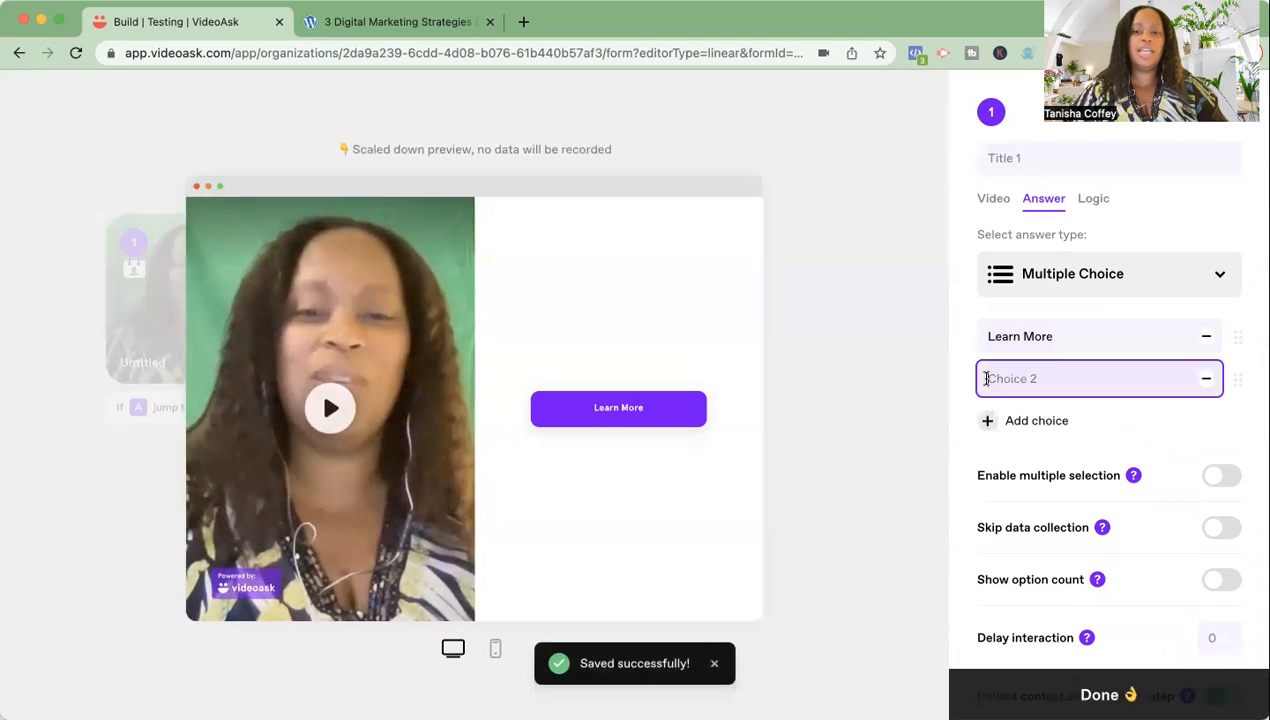
pyautogui.write('Boo')
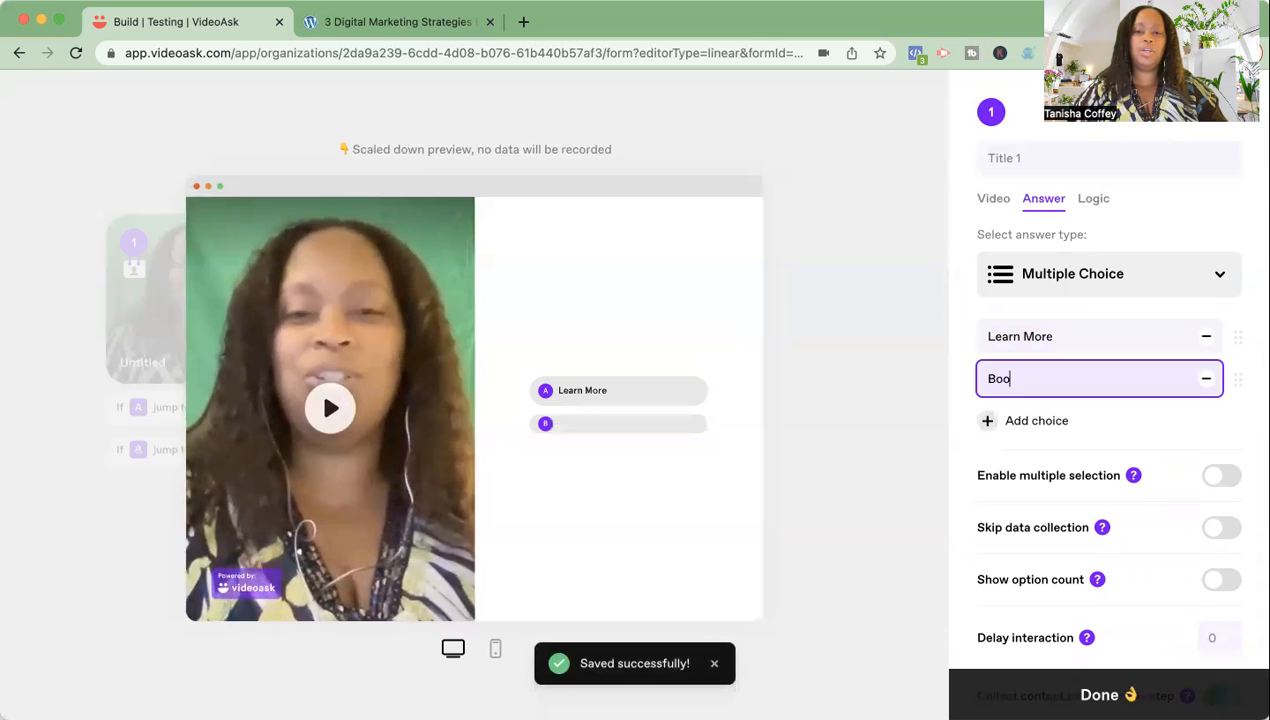
pyautogui.write('k An Appointment')
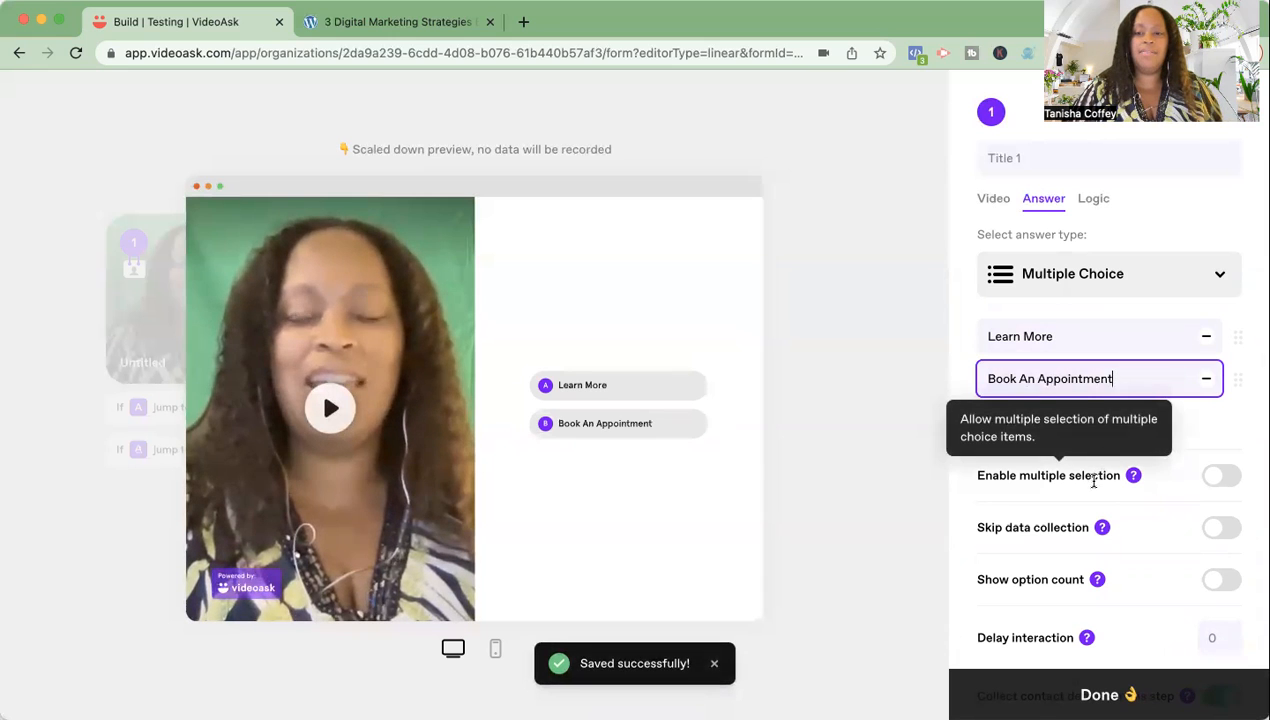
# - Set the step's Delay interaction to 3
pyautogui.scroll(-2, 1090, 480)
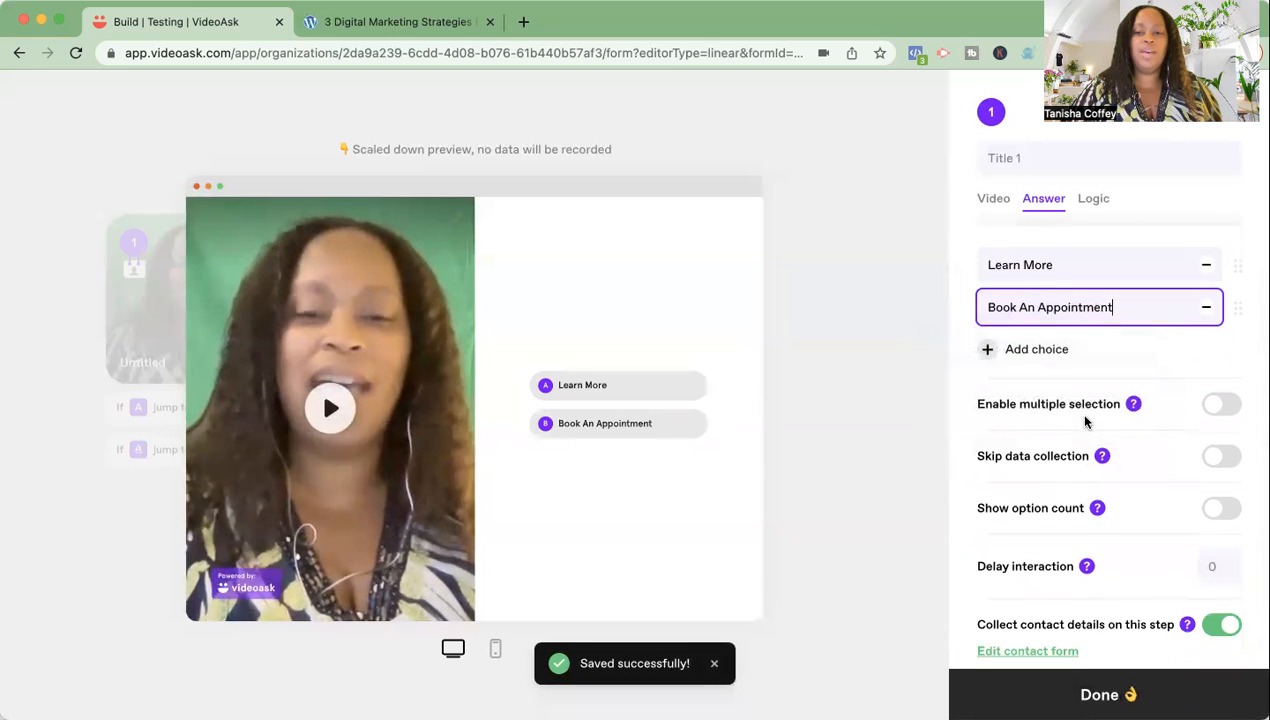
pyautogui.moveTo(1130, 406)
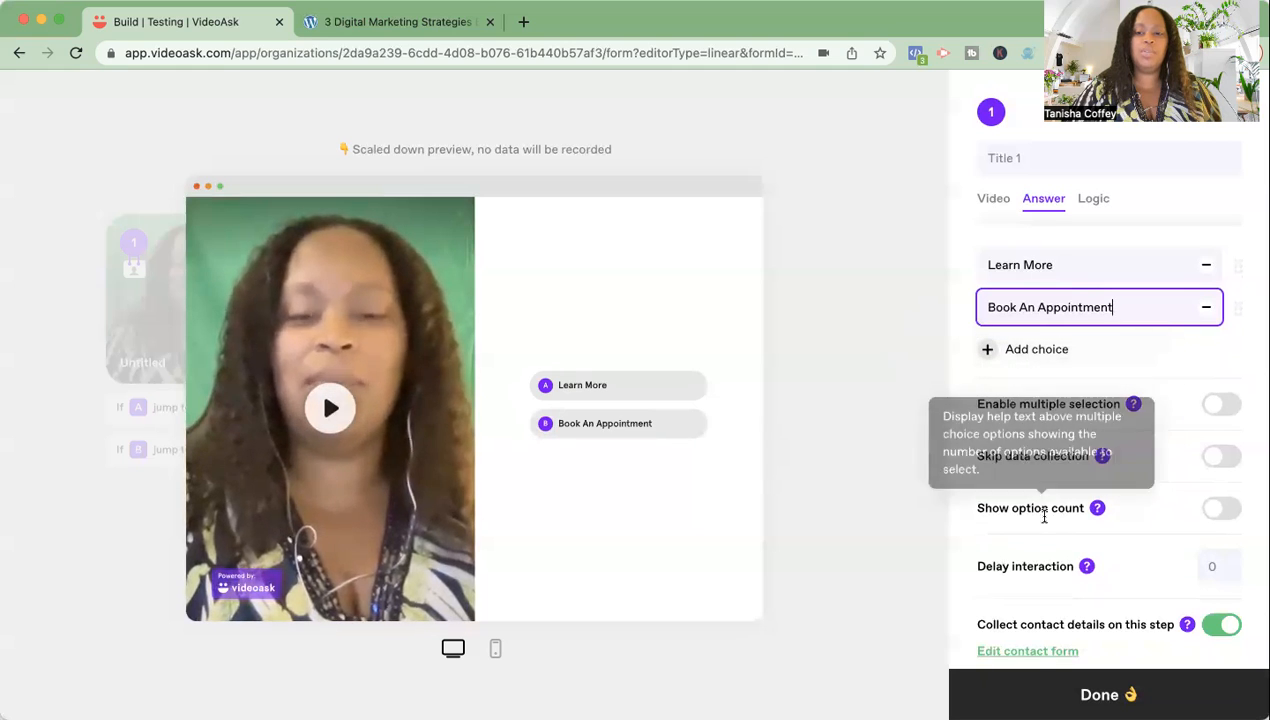
pyautogui.scroll(-2, 1115, 549)
pyautogui.moveTo(1087, 465)
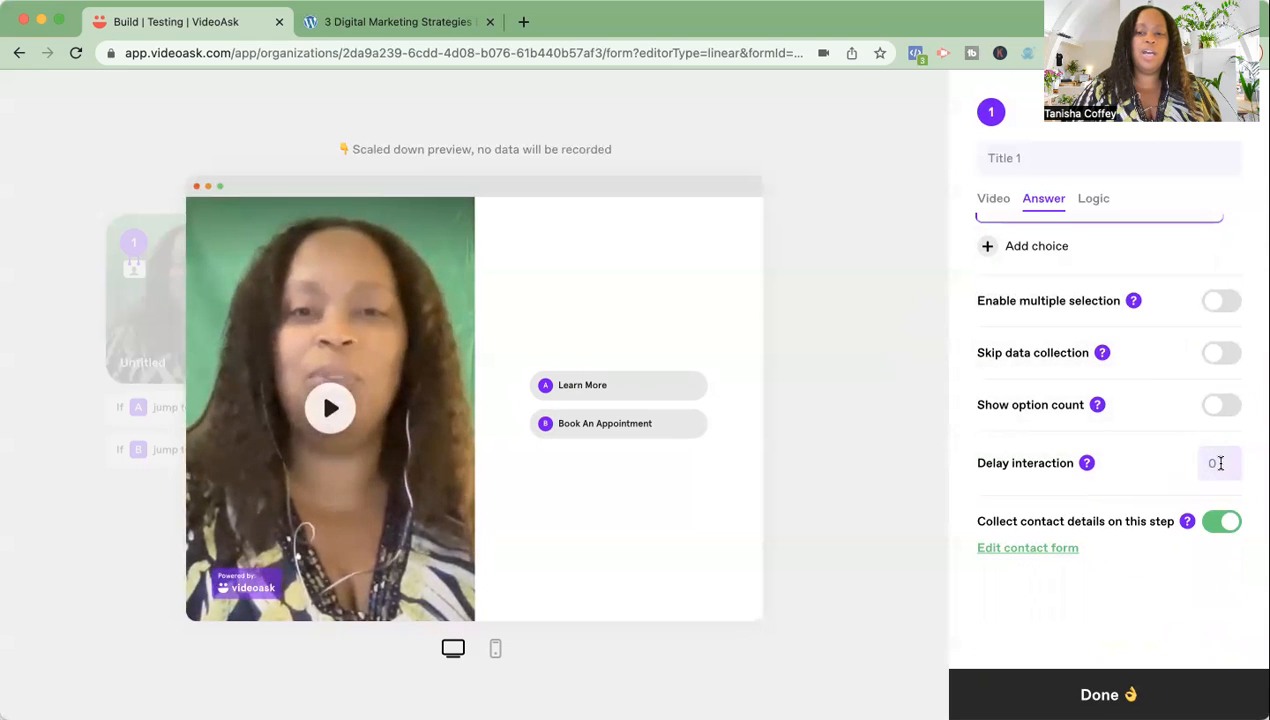
pyautogui.click(1216, 468)
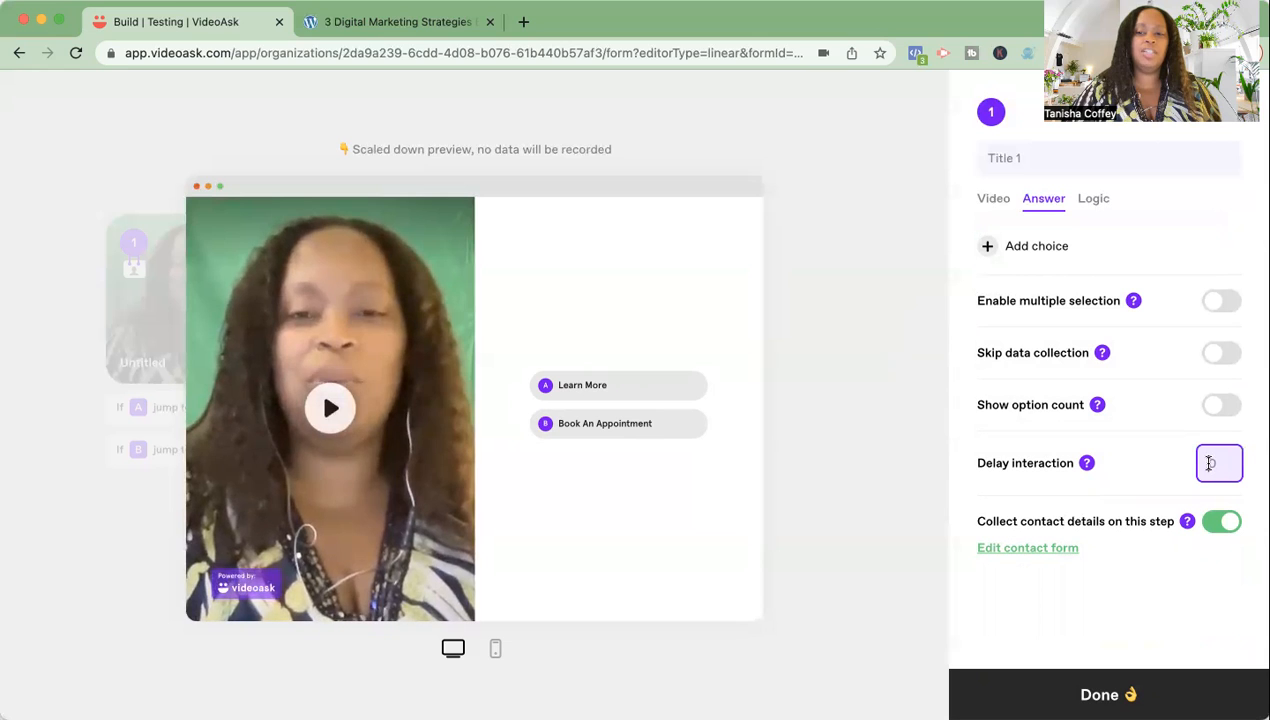
pyautogui.write('3')
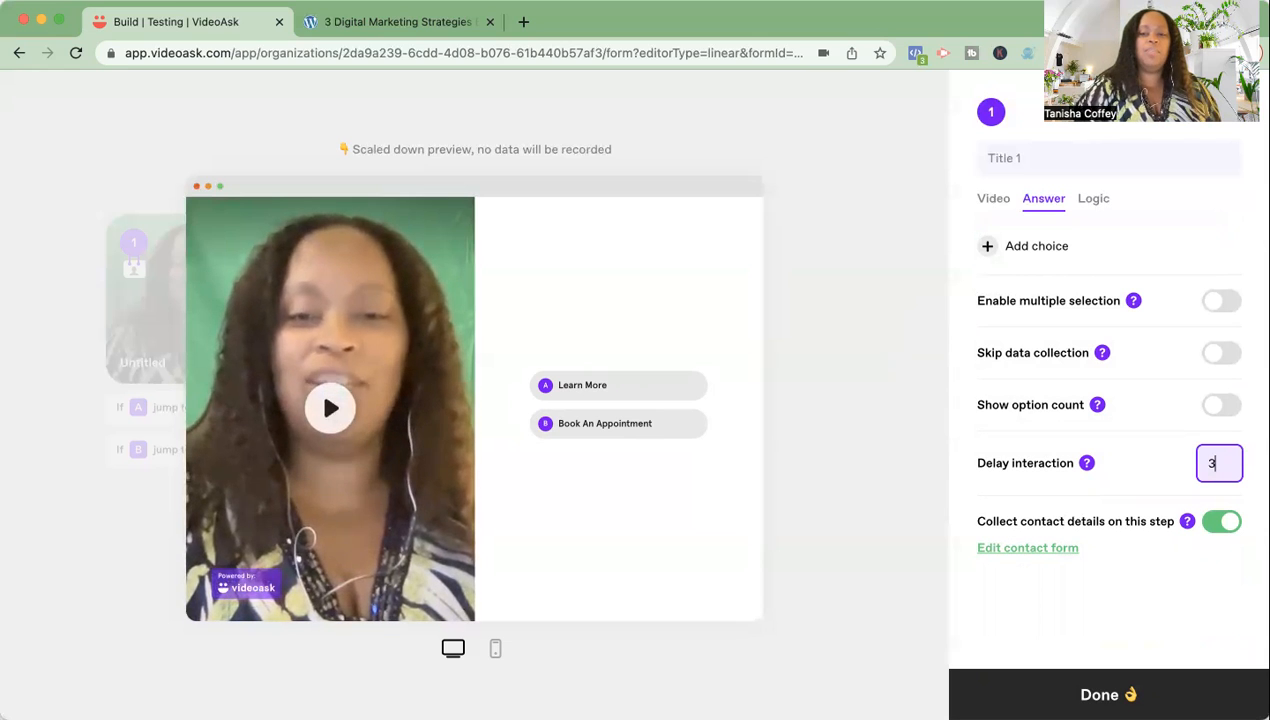
pyautogui.click(1164, 484)
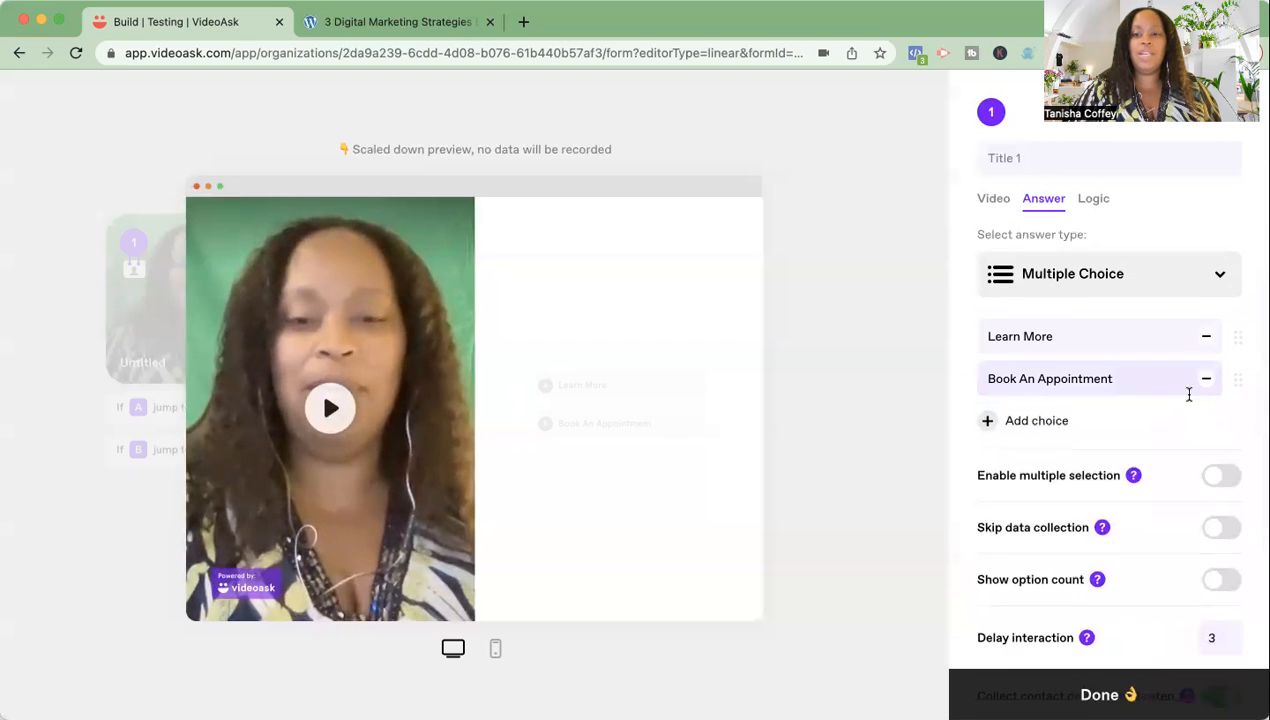
# - Enter 'Test Intro' as the first step's title and save it
pyautogui.click(990, 158)
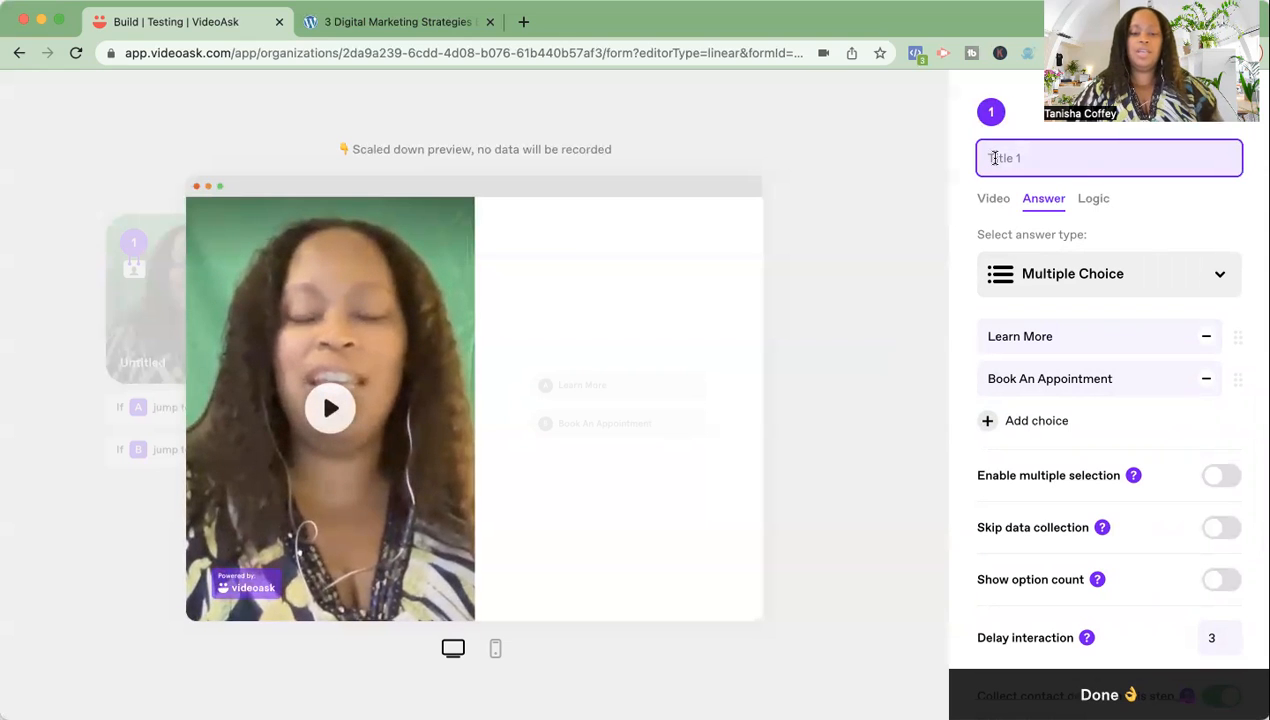
pyautogui.write('Intro')
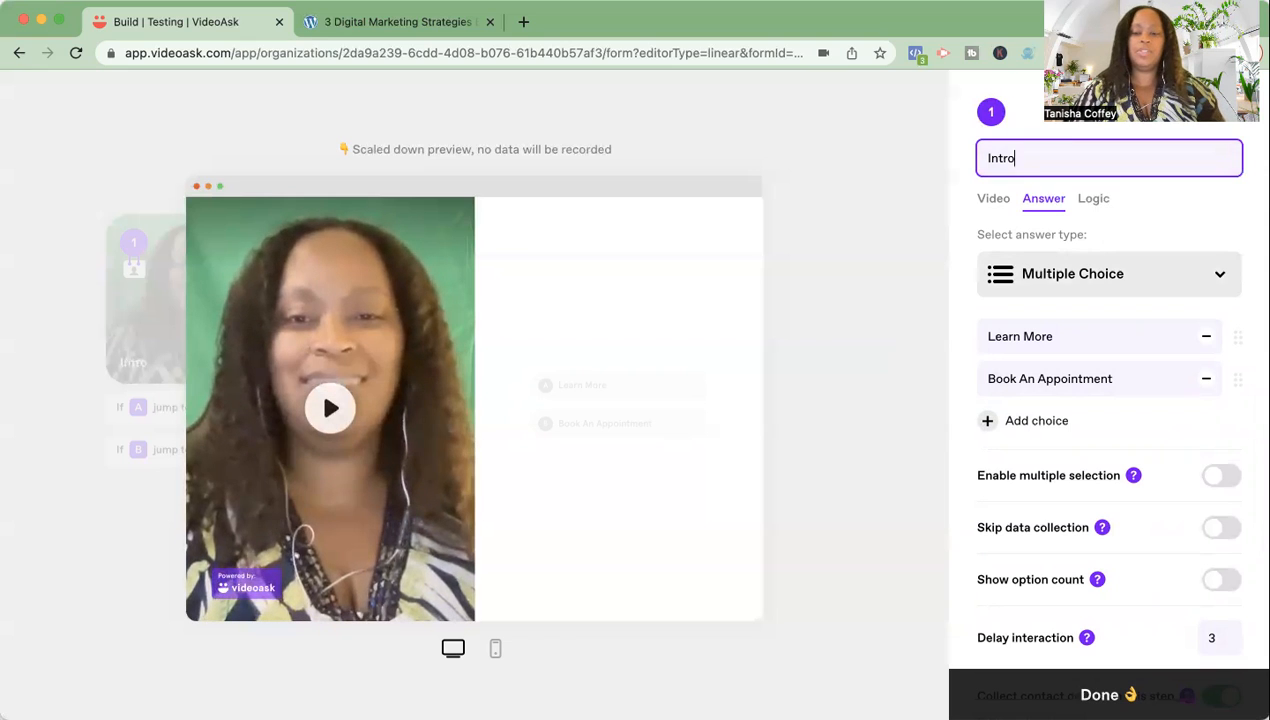
pyautogui.write('Test')
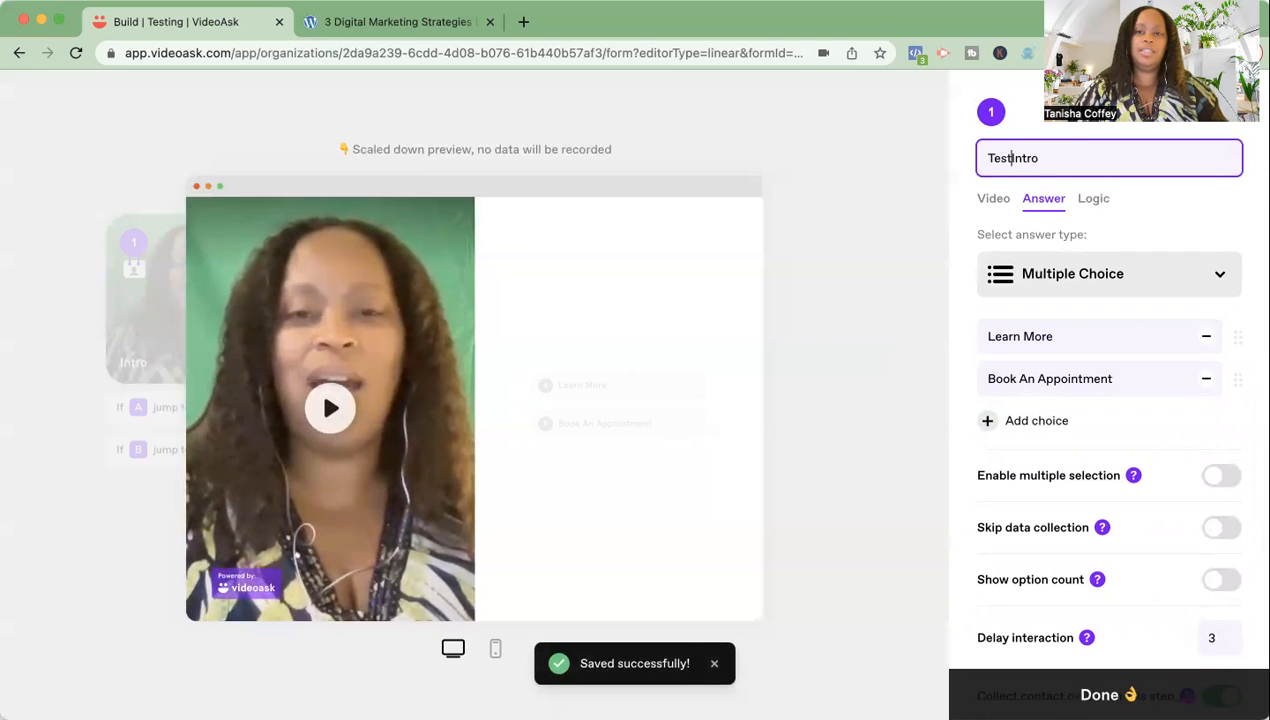
pyautogui.click(1154, 215)
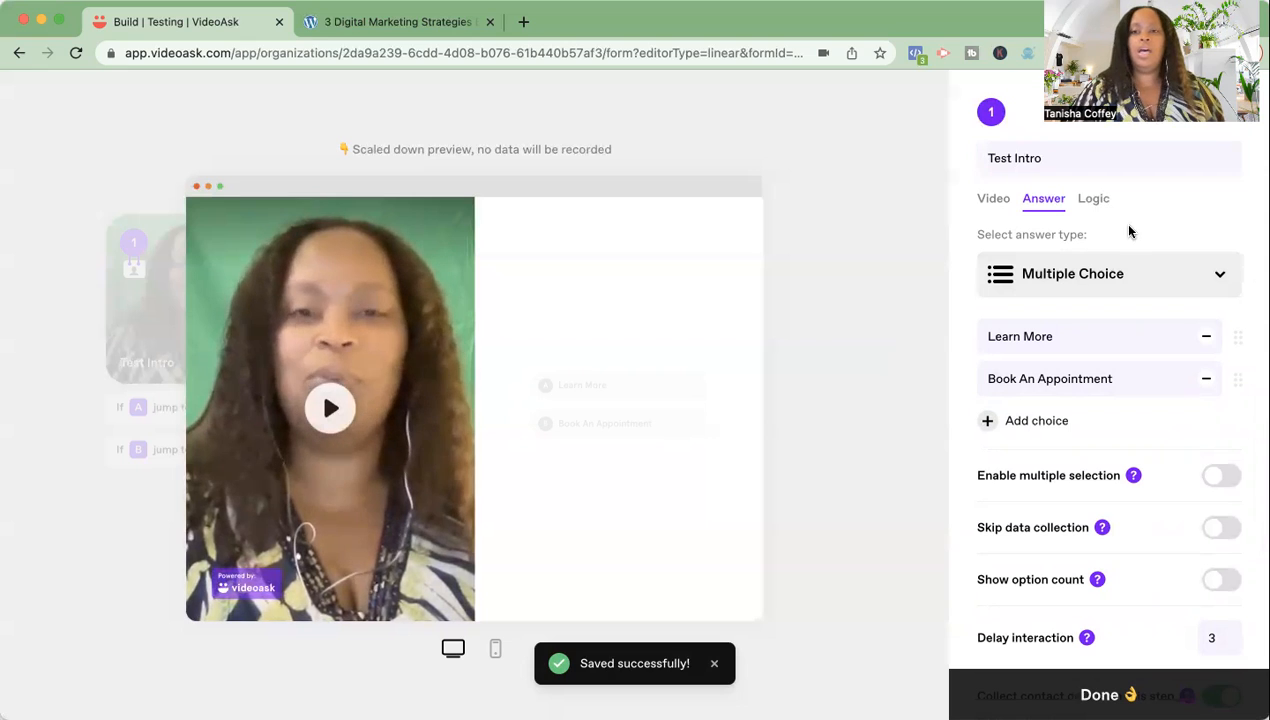
# - Show the Test Intro video settings and its trimming timeline
pyautogui.click(993, 200)
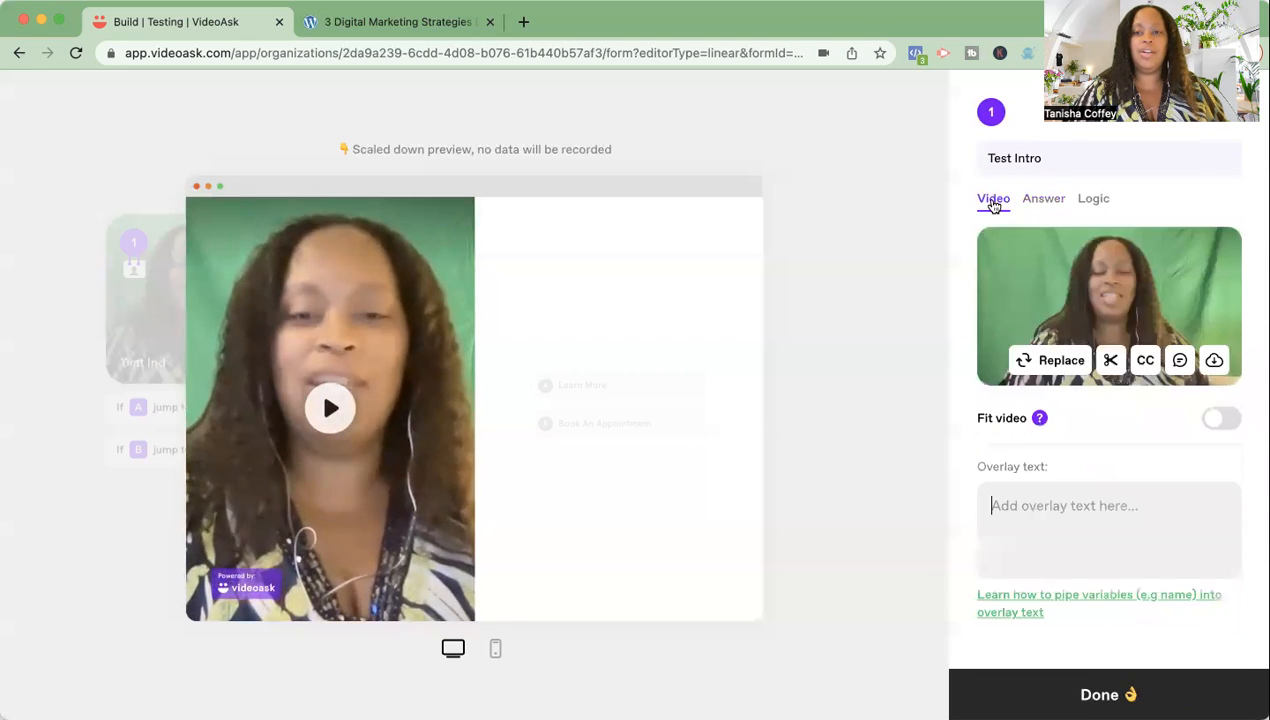
pyautogui.click(1114, 364)
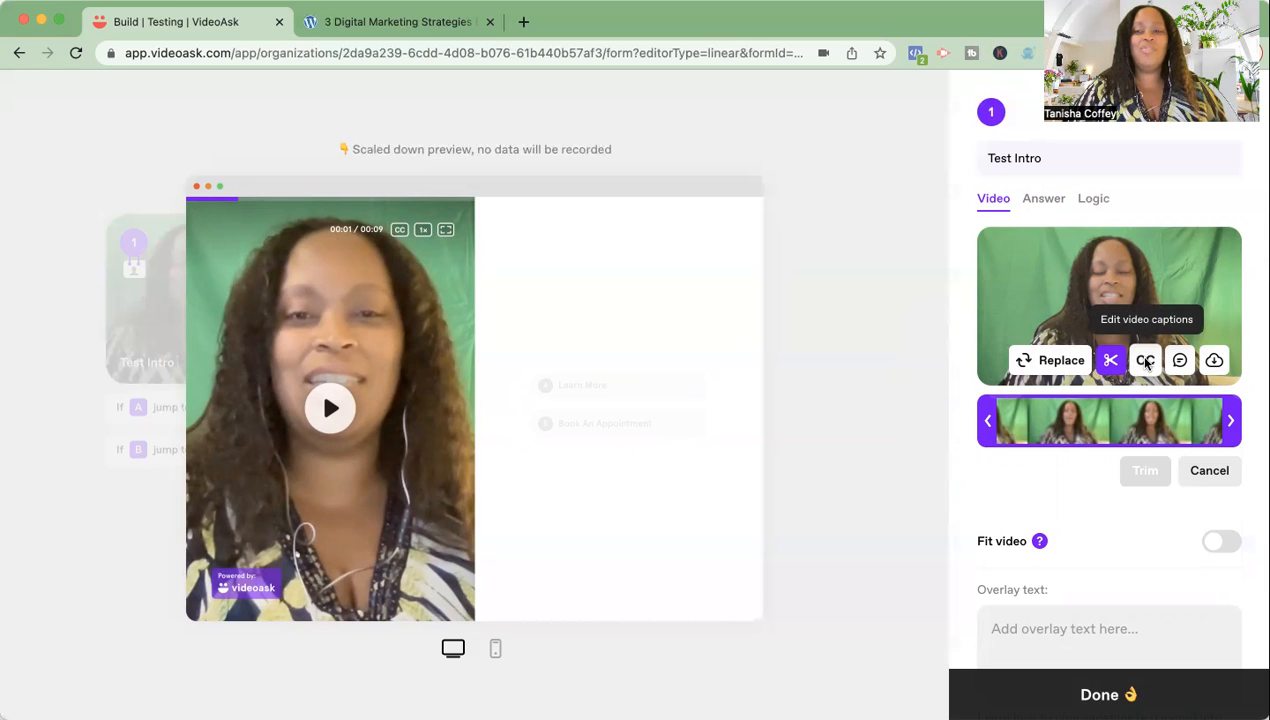
pyautogui.click(1146, 362)
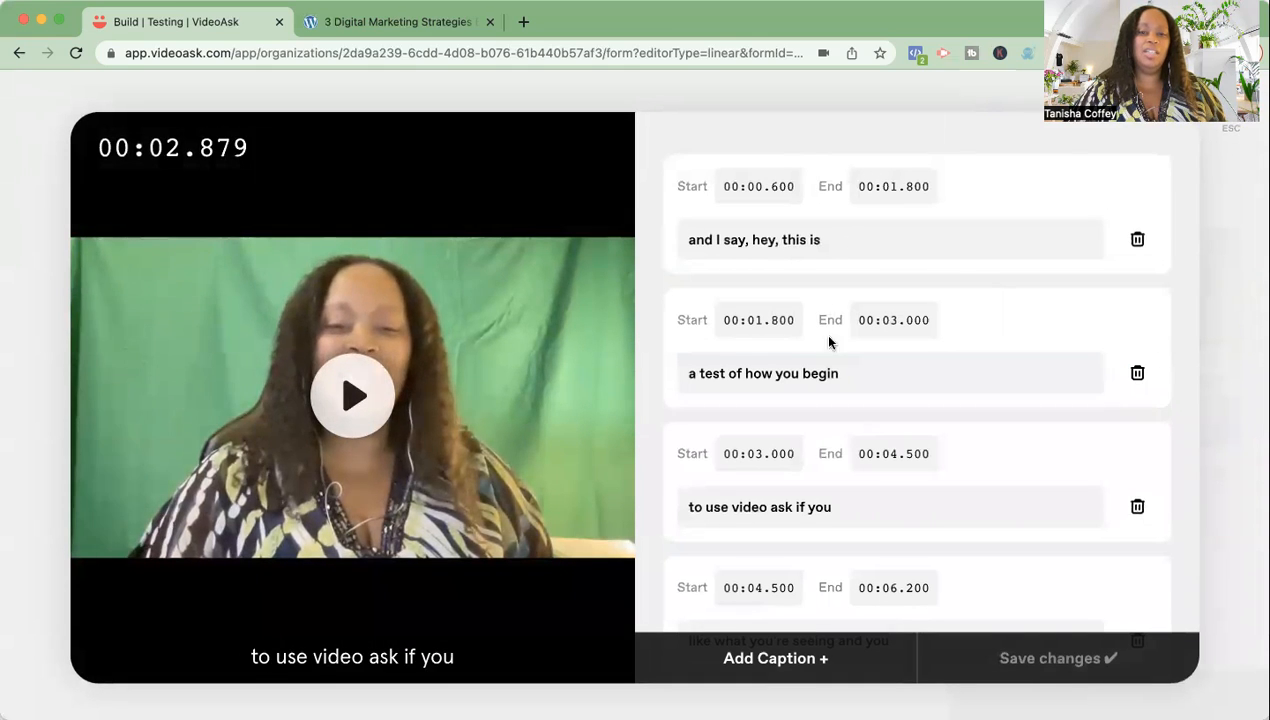
pyautogui.scroll(-2, 853, 535)
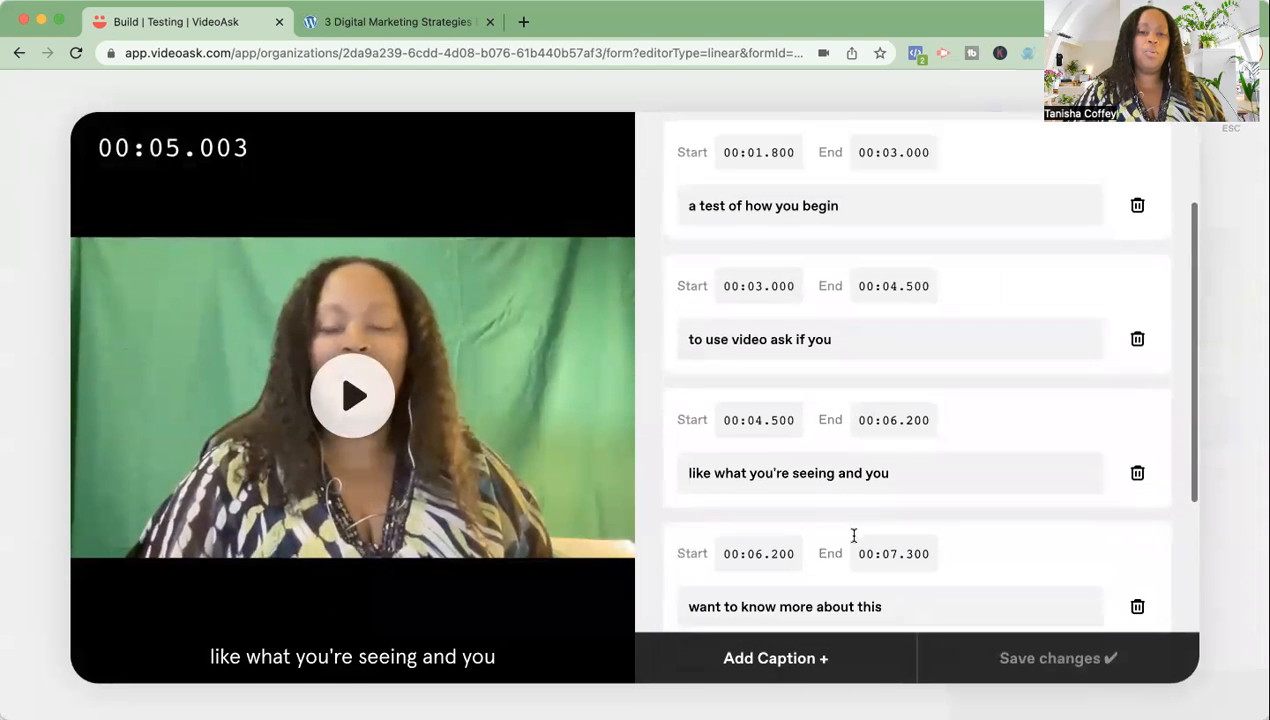
pyautogui.scroll(-4, 853, 535)
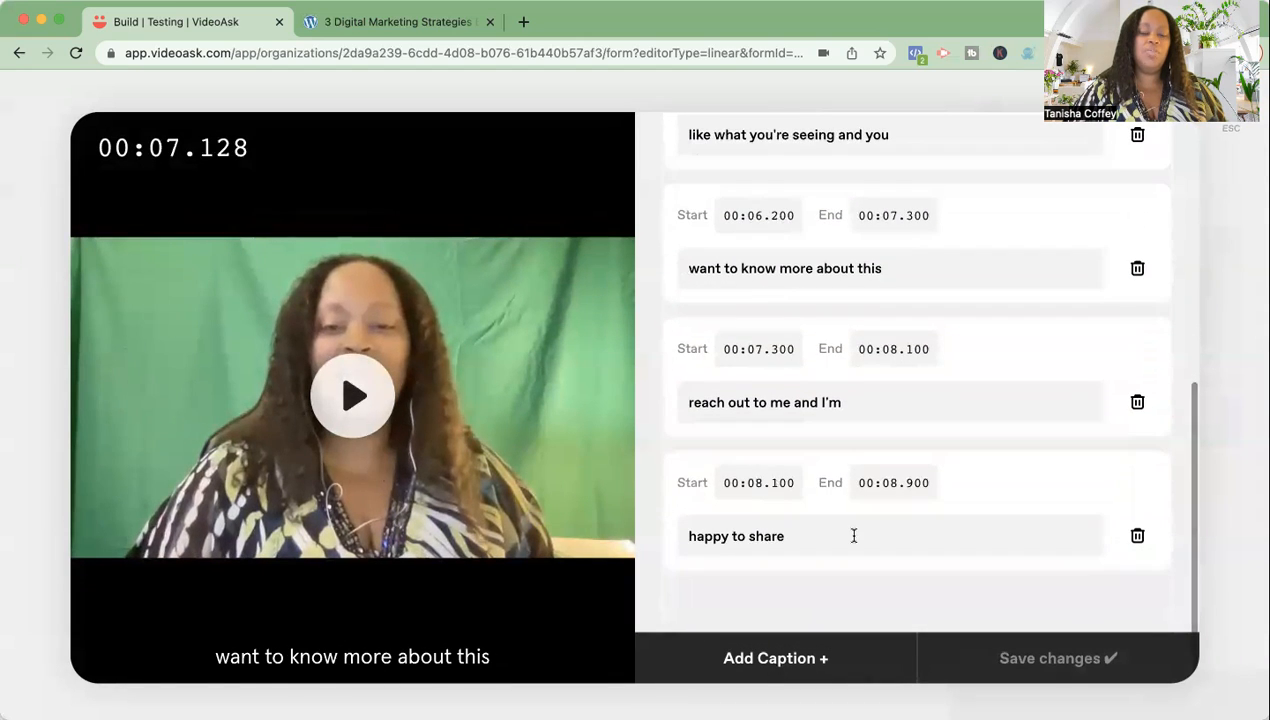
pyautogui.scroll(6, 853, 535)
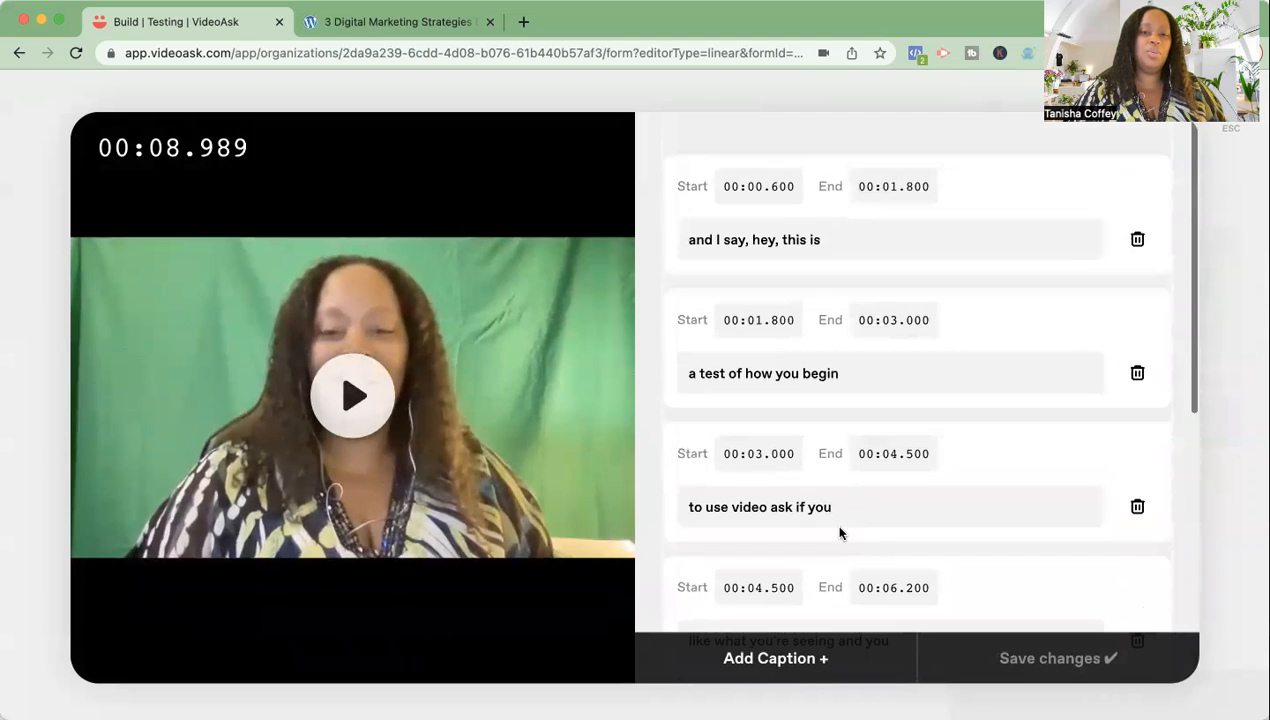
pyautogui.click(760, 237)
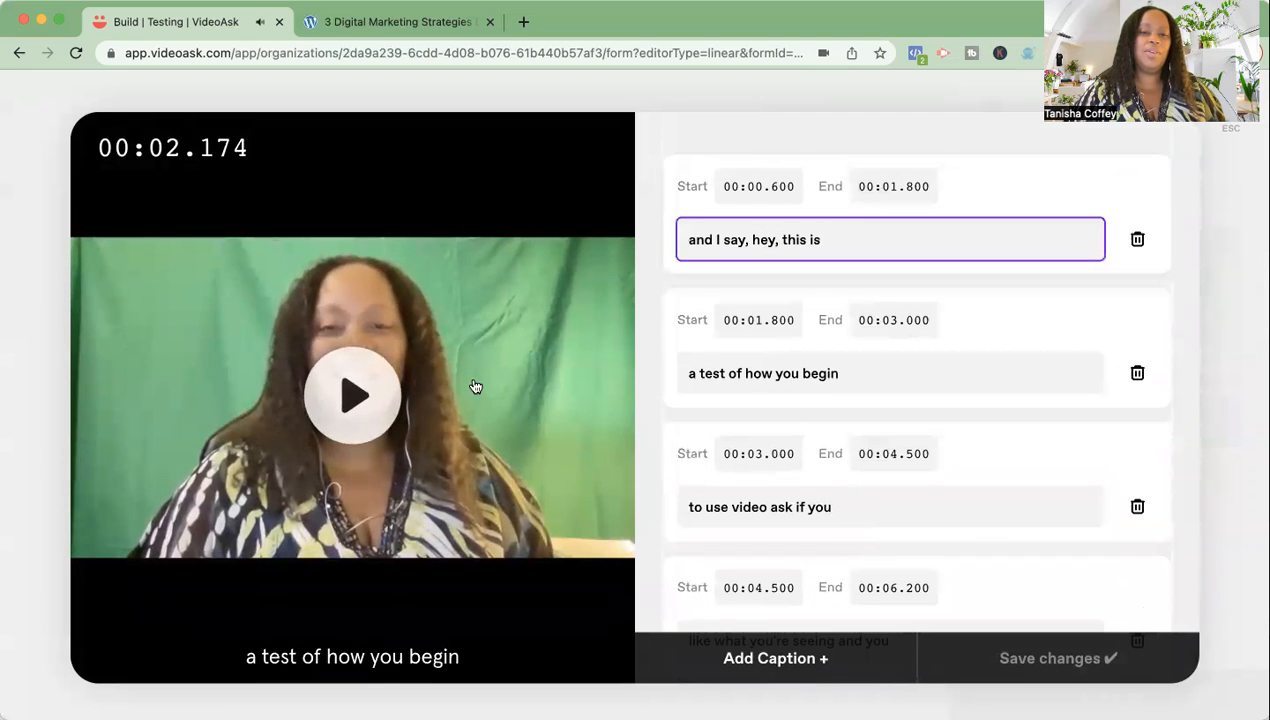
pyautogui.click(657, 190)
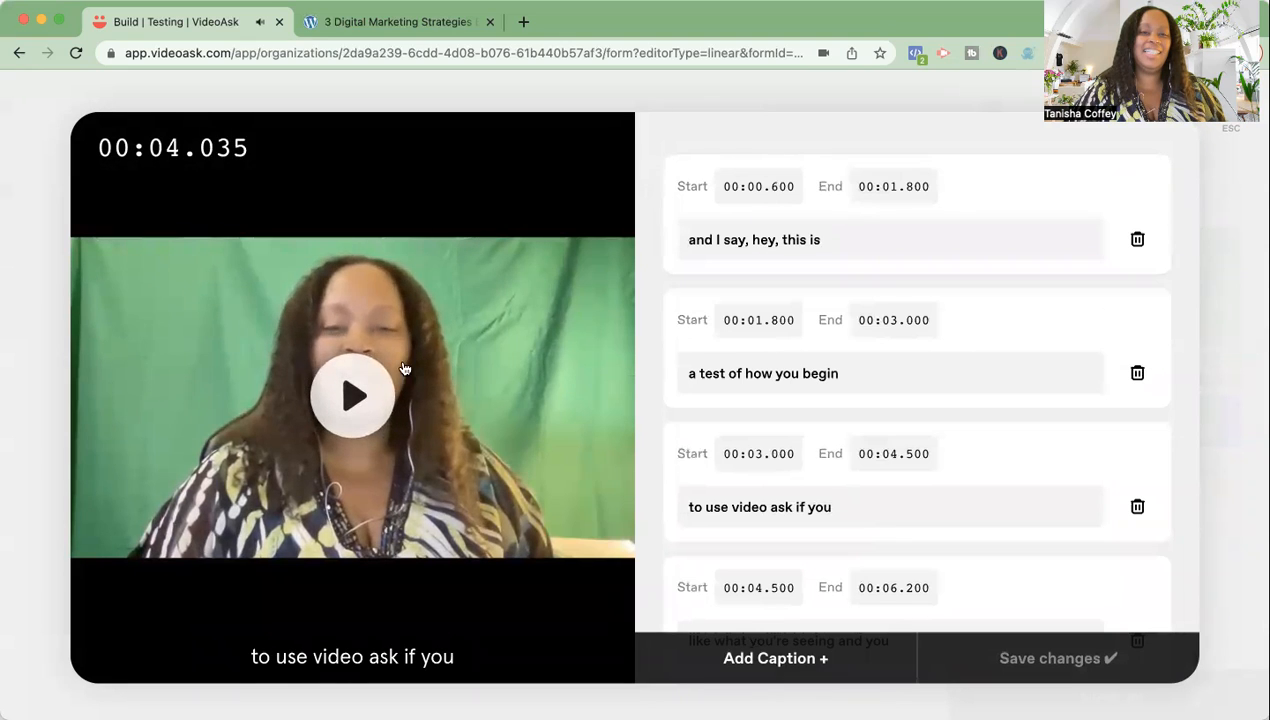
pyautogui.click(366, 397)
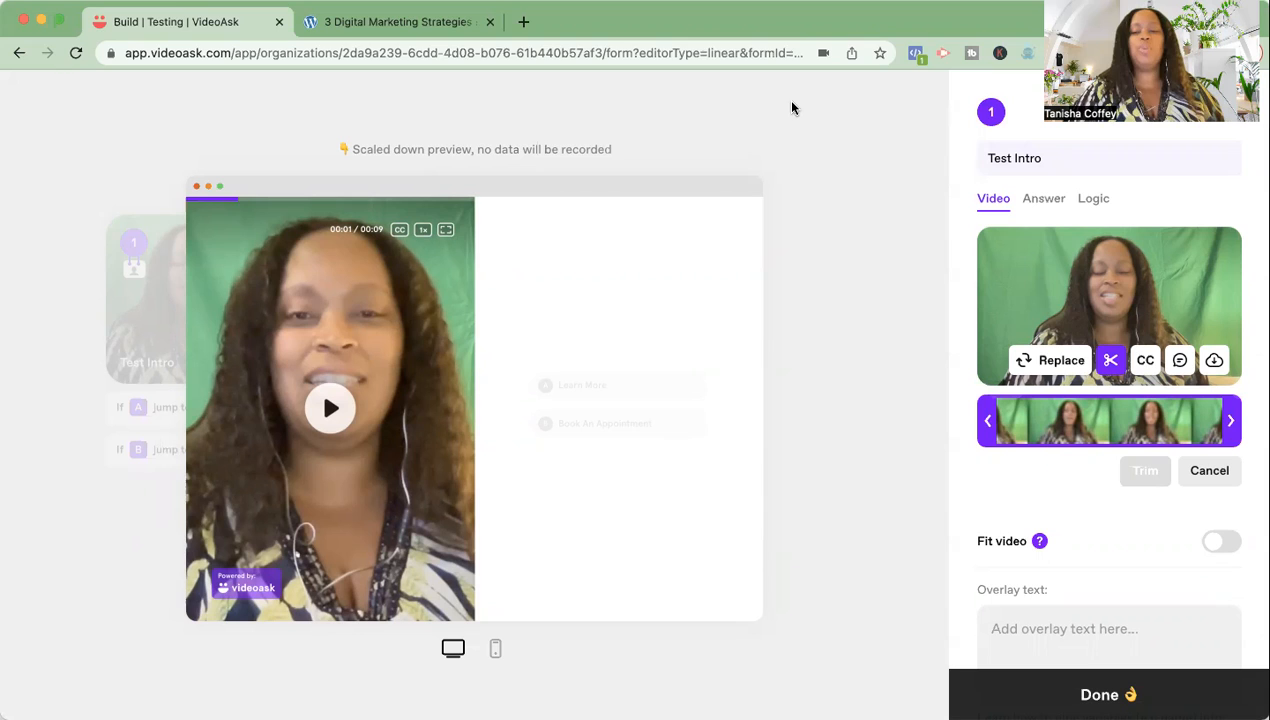
# - Open the Edit notes script box for the Test Intro video and click into it
pyautogui.click(1180, 364)
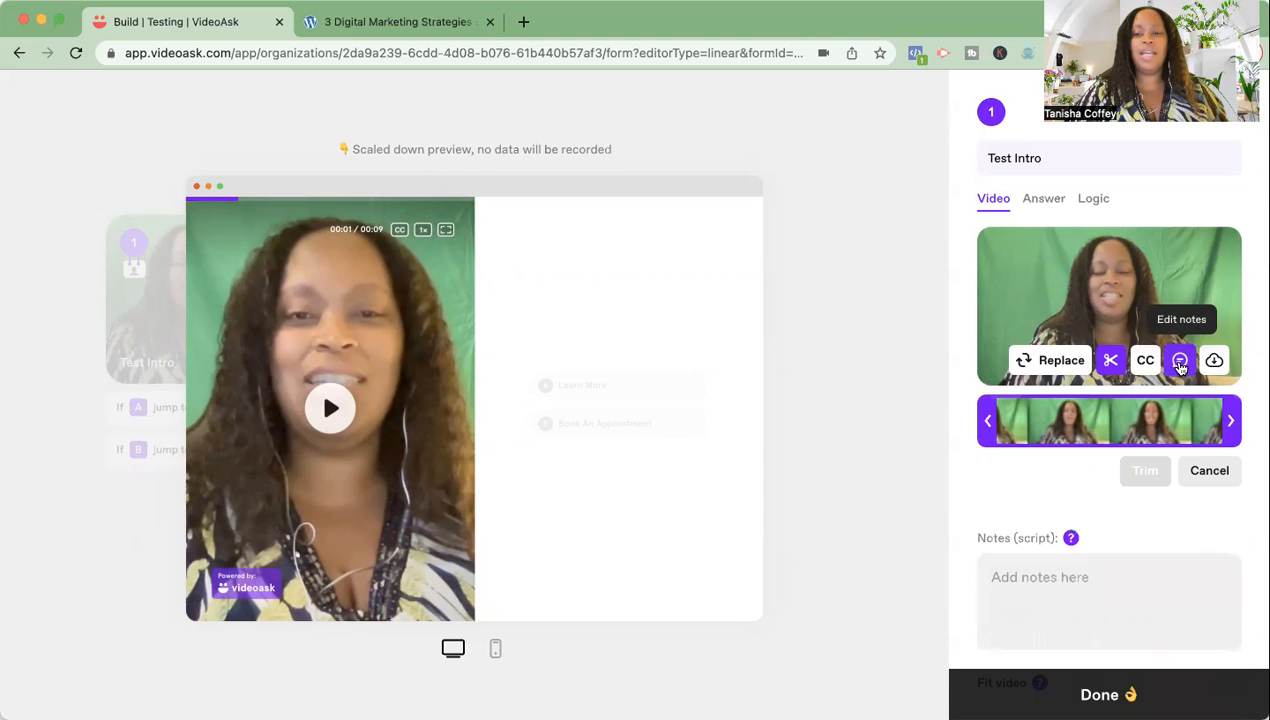
pyautogui.click(1085, 582)
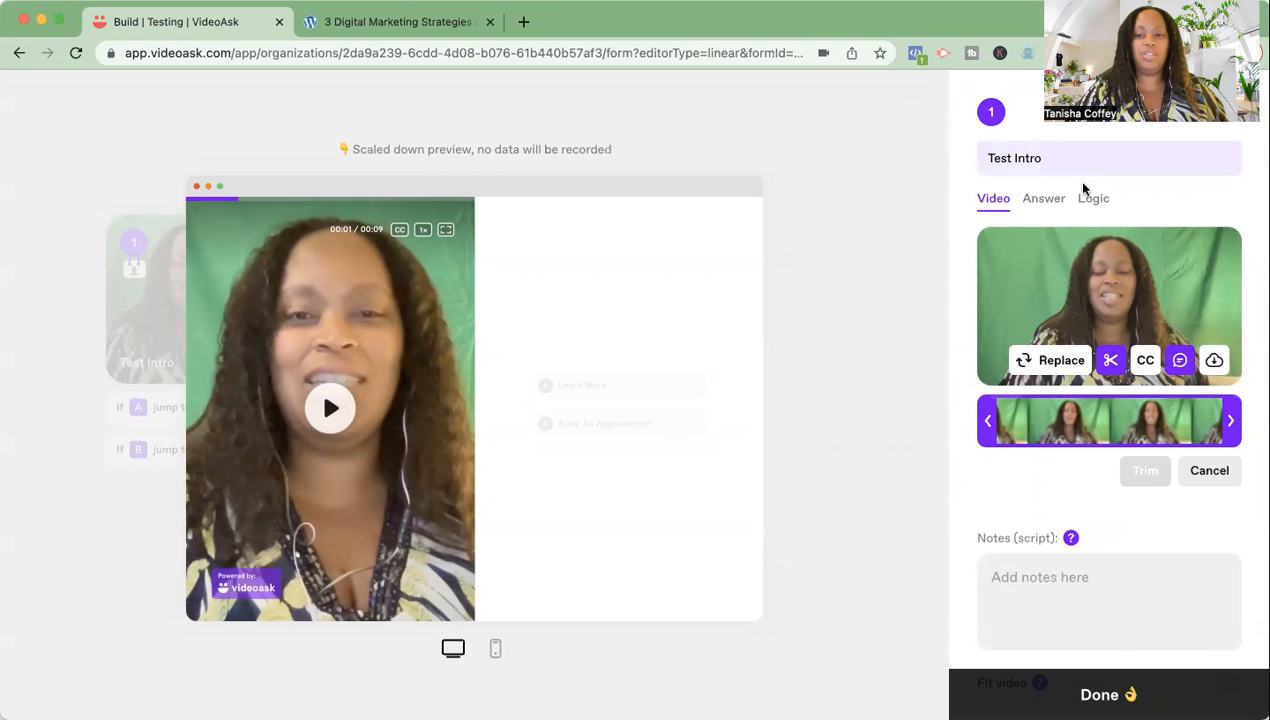
pyautogui.scroll(-5, 1063, 499)
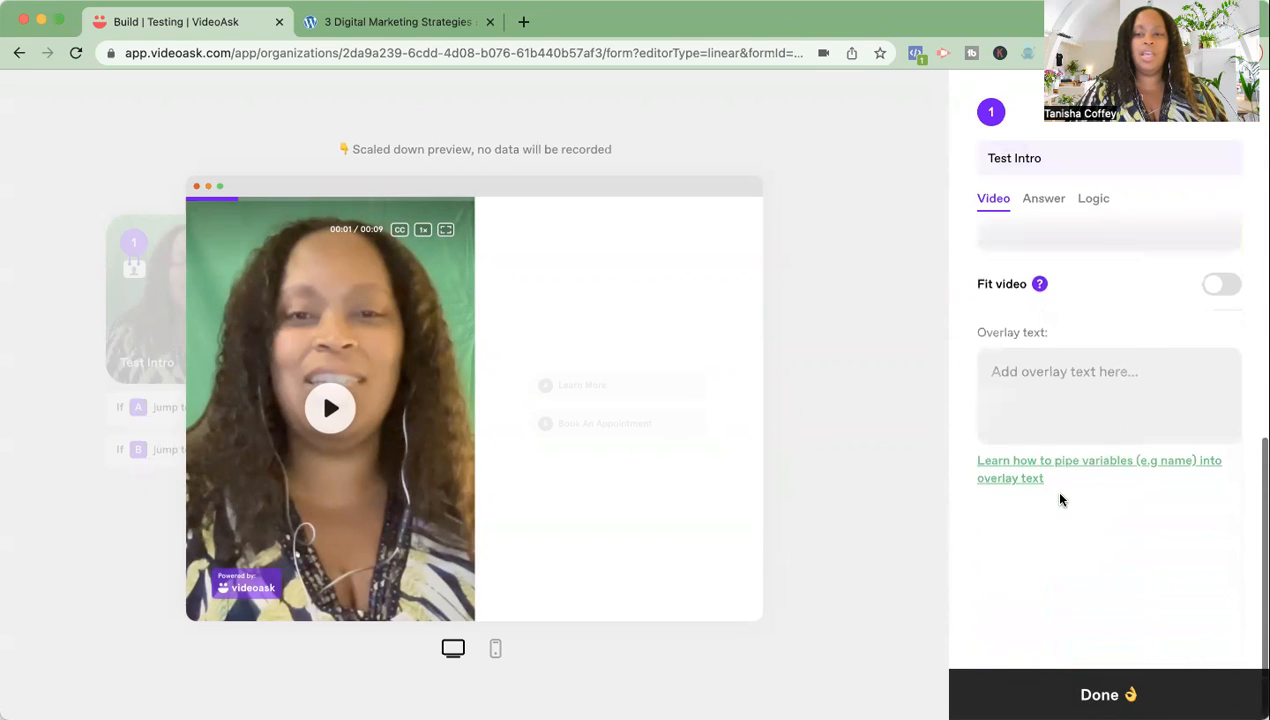
pyautogui.scroll(5, 1063, 499)
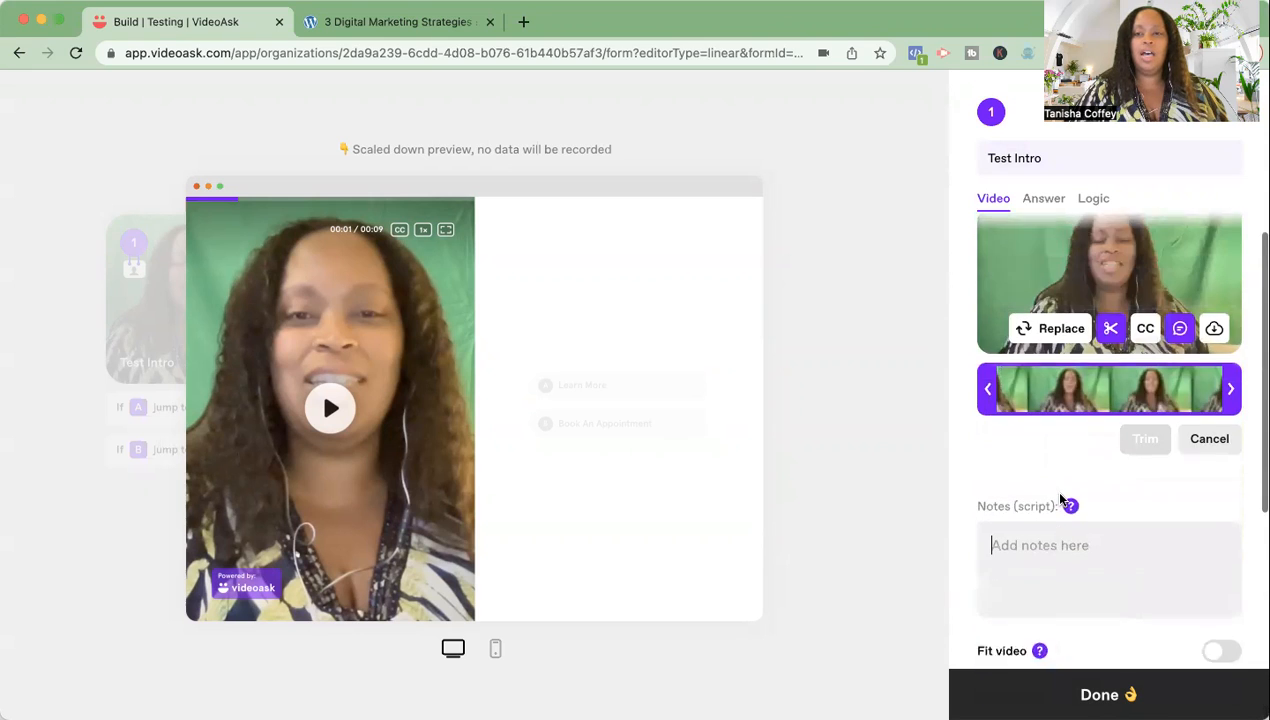
# - Review answer A's jump-to options in Logic, leaving both answers going to End Screen
pyautogui.click(1082, 197)
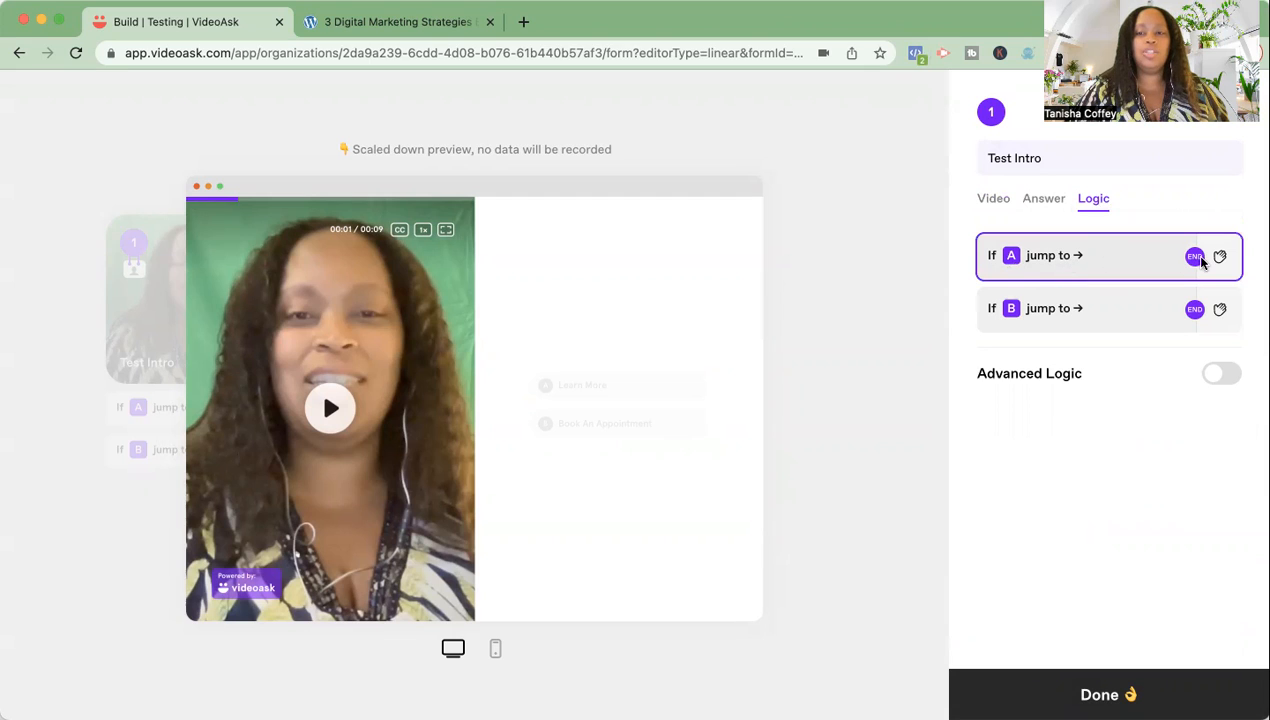
pyautogui.click(1087, 255)
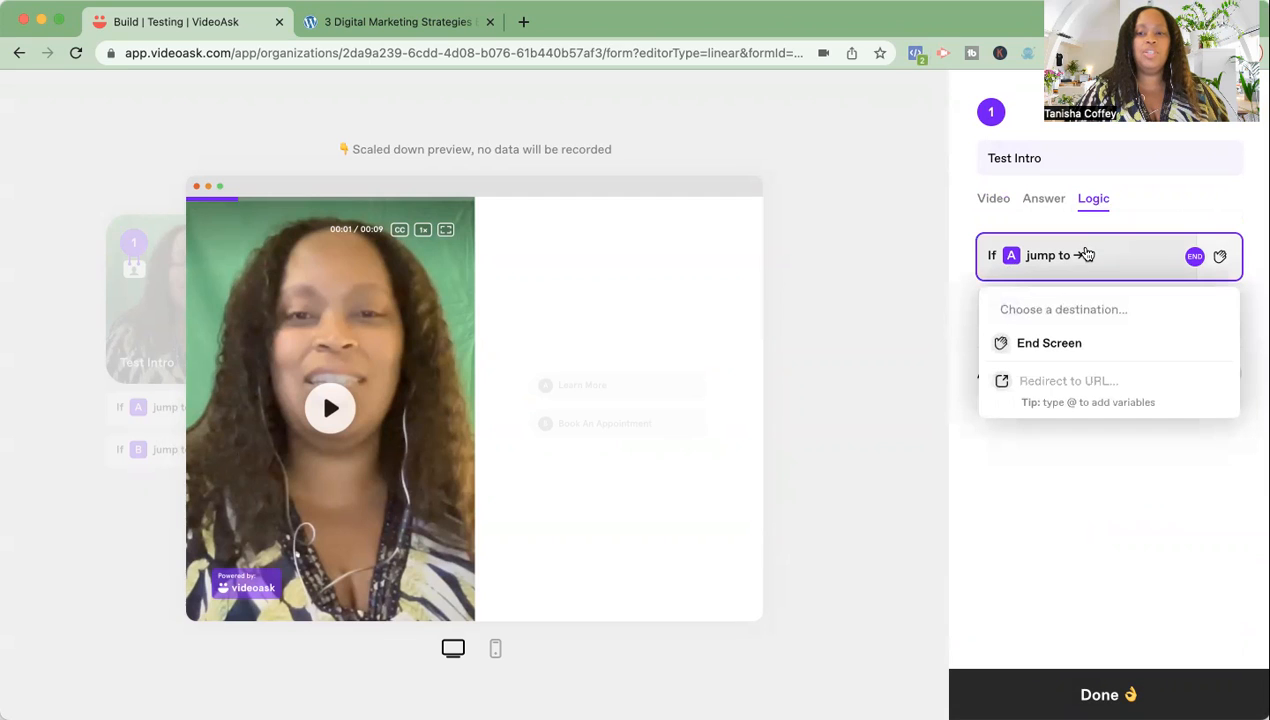
pyautogui.click(1070, 383)
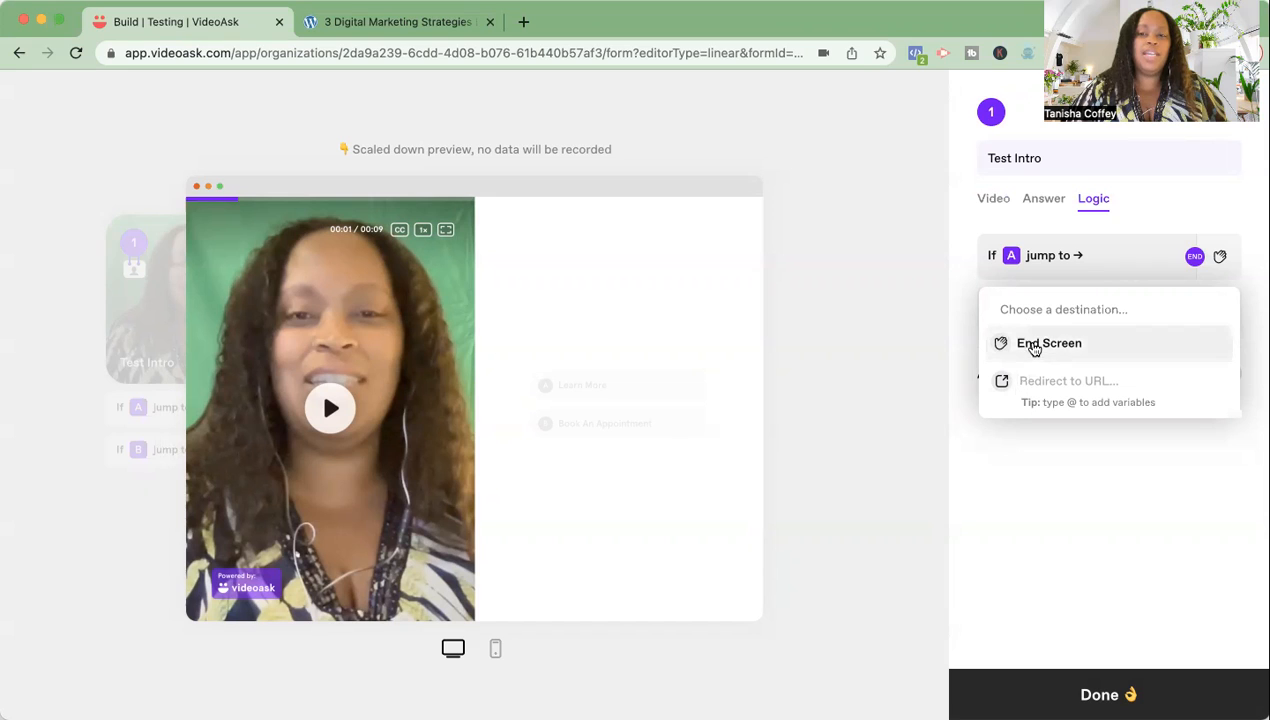
pyautogui.click(1172, 192)
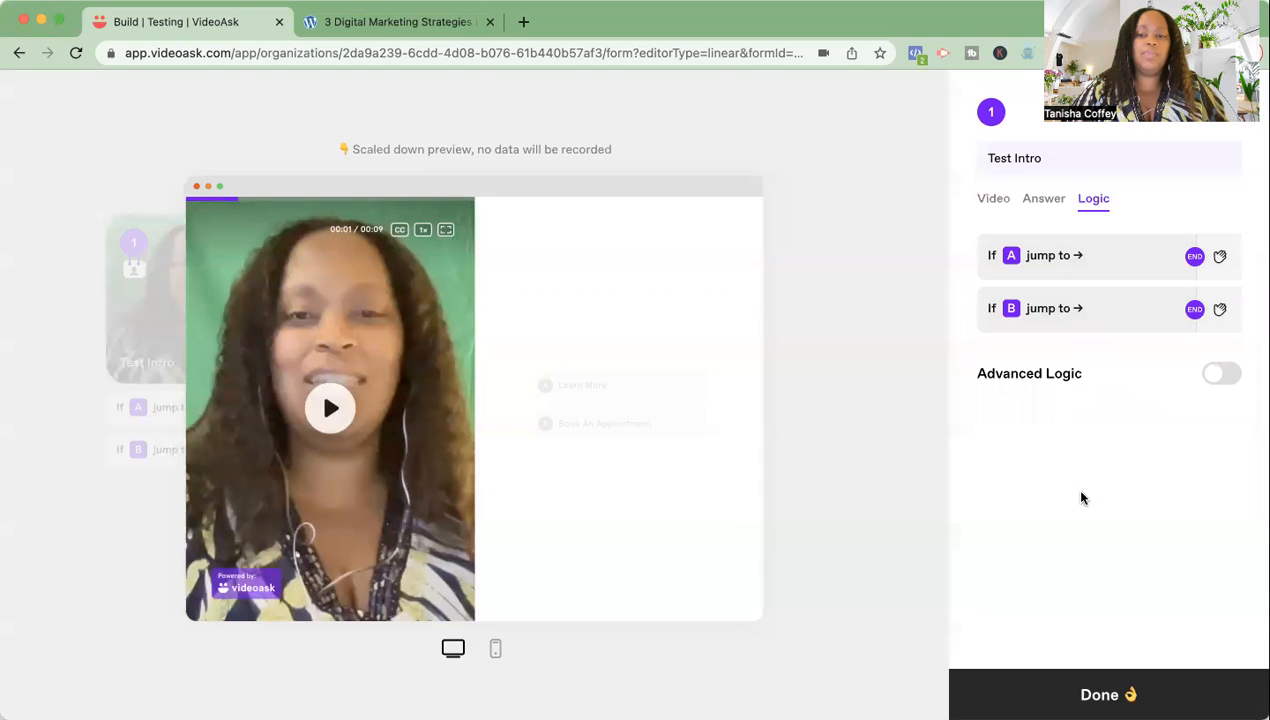
# - Turn on advanced logic and add an If condition for answer A 'Learn More'
pyautogui.click(1219, 372)
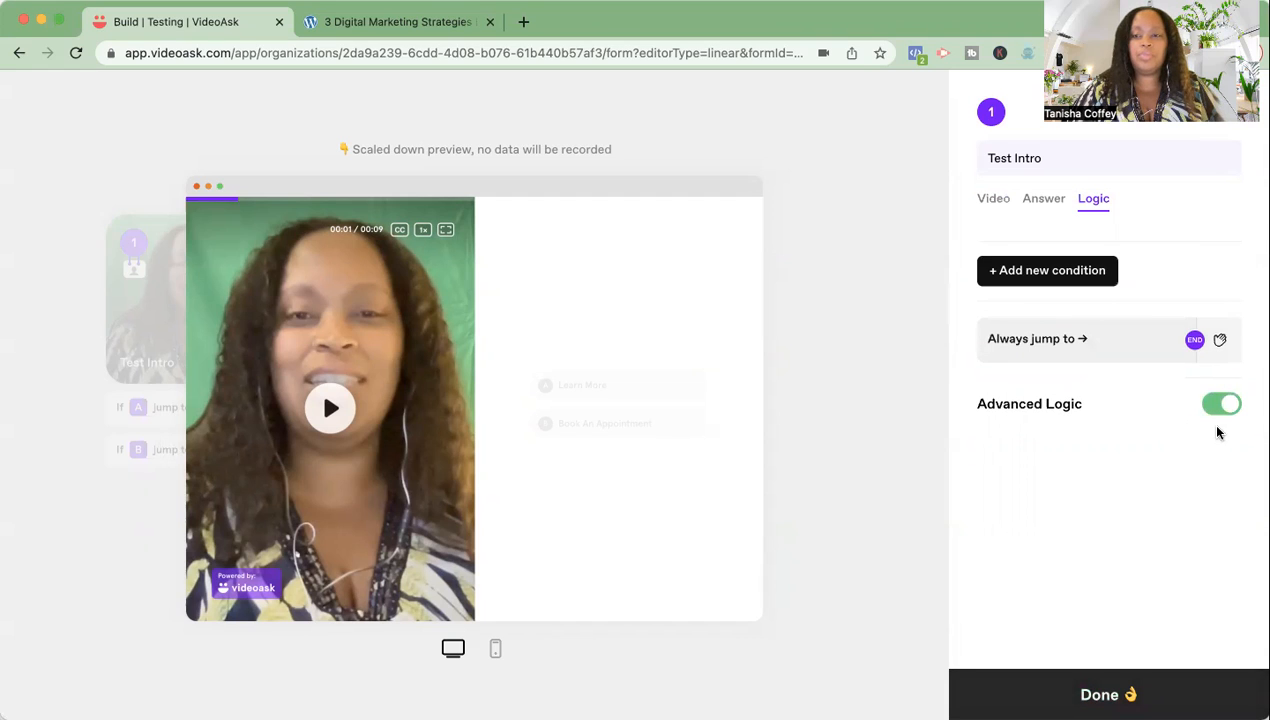
pyautogui.click(1040, 283)
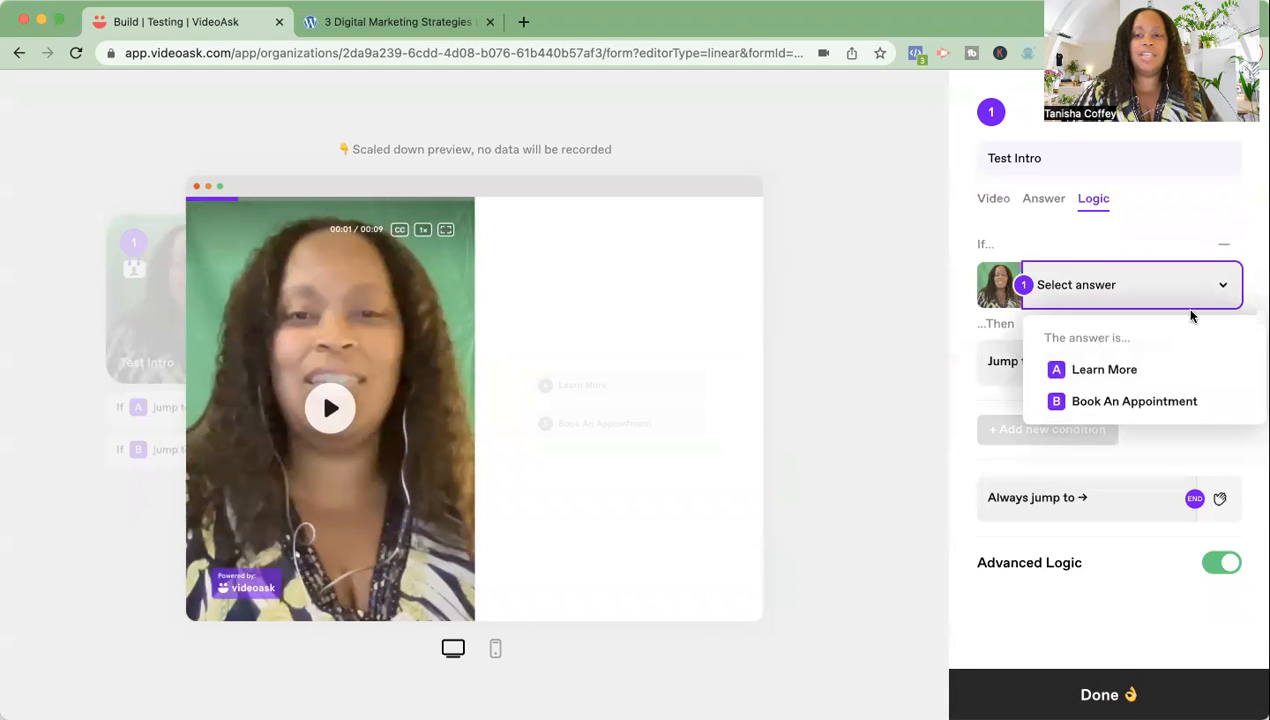
pyautogui.click(1105, 370)
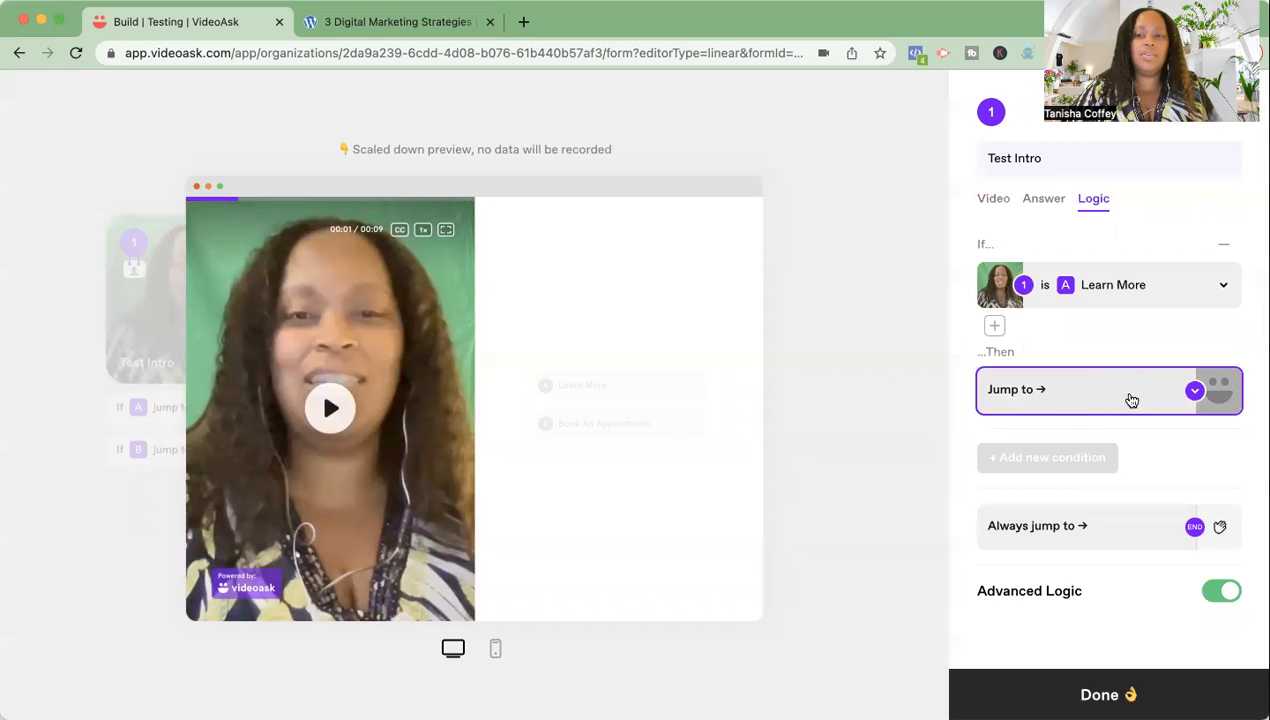
pyautogui.click(1195, 392)
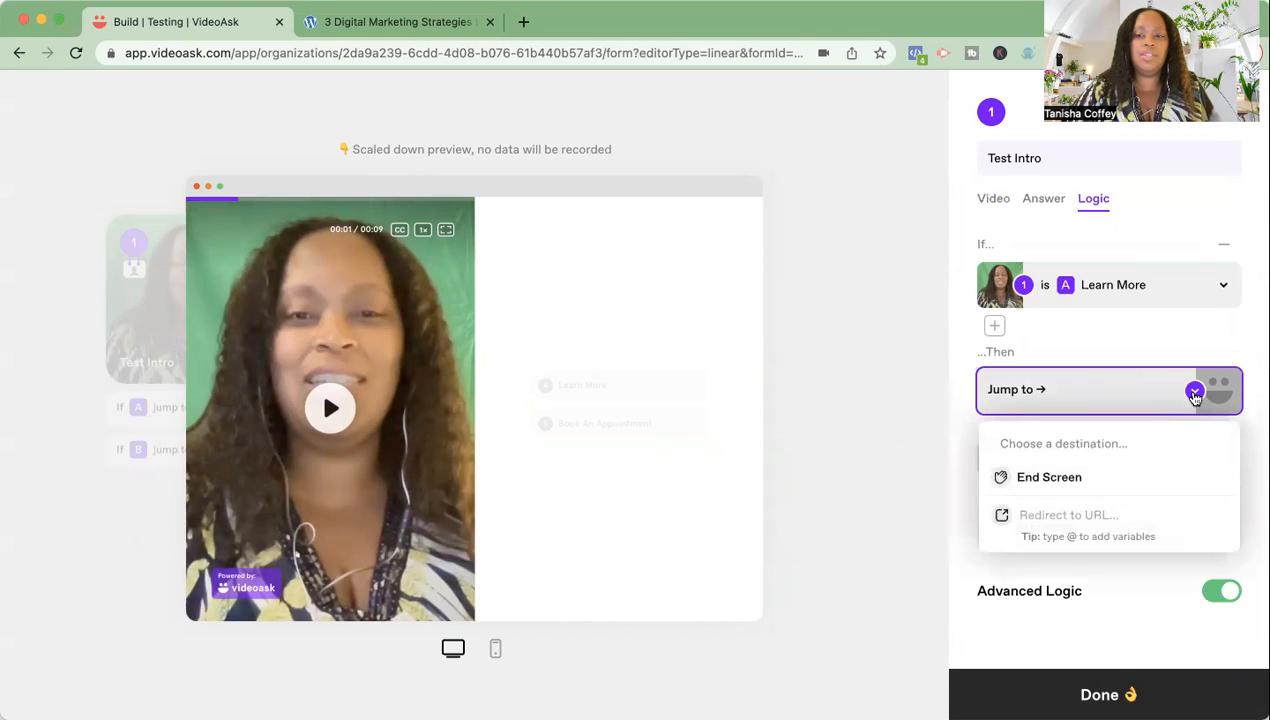
pyautogui.click(1131, 341)
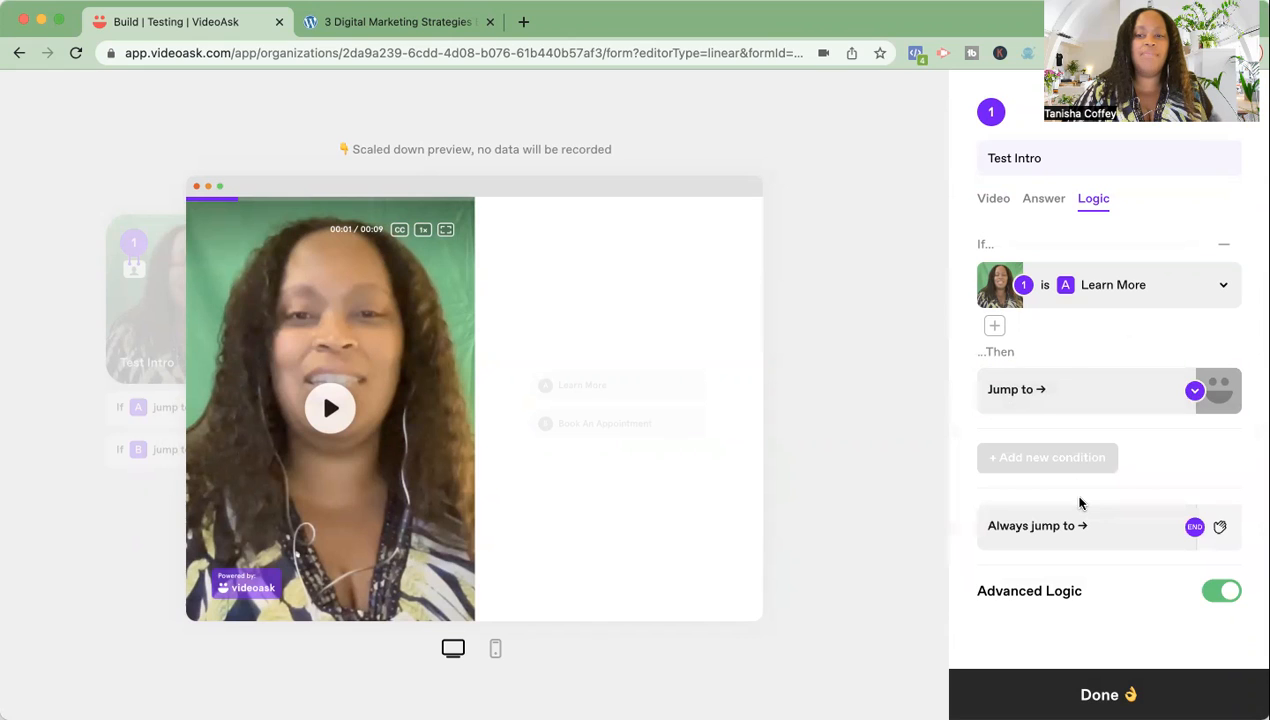
# - Finish editing Test Intro and return to the Testing flow map
pyautogui.scroll(-2, 1086, 577)
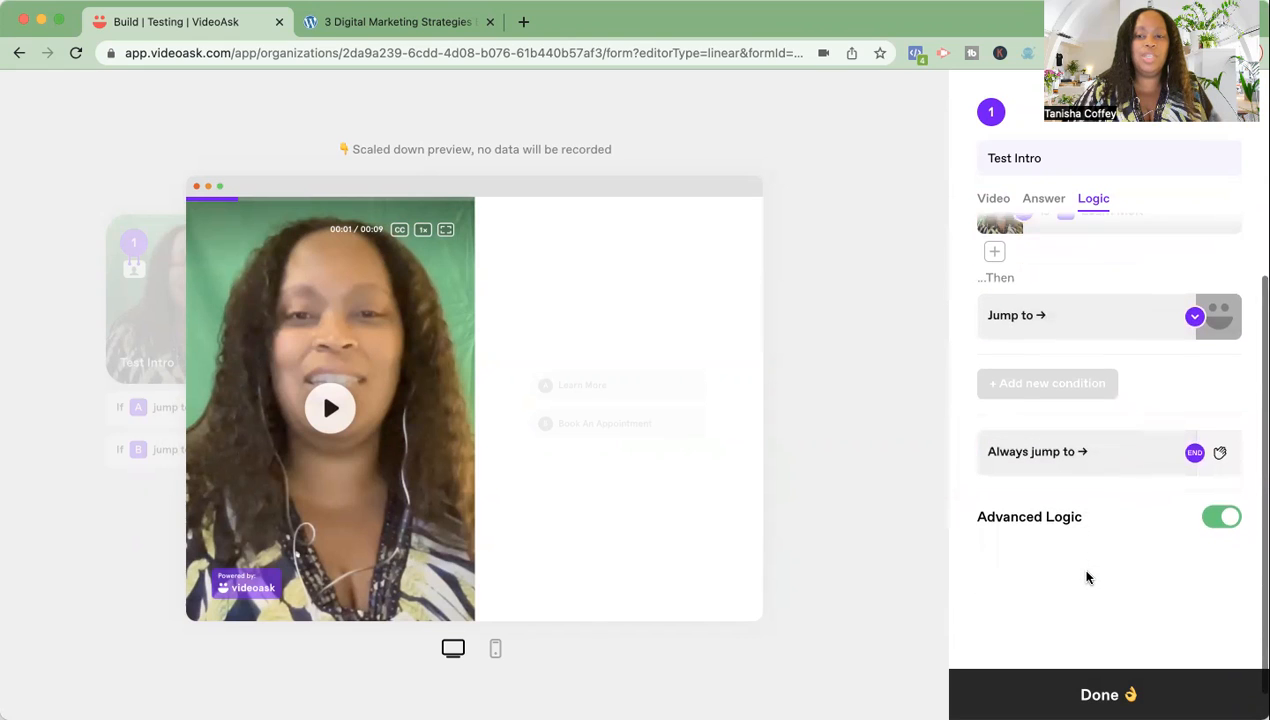
pyautogui.scroll(1, 1086, 577)
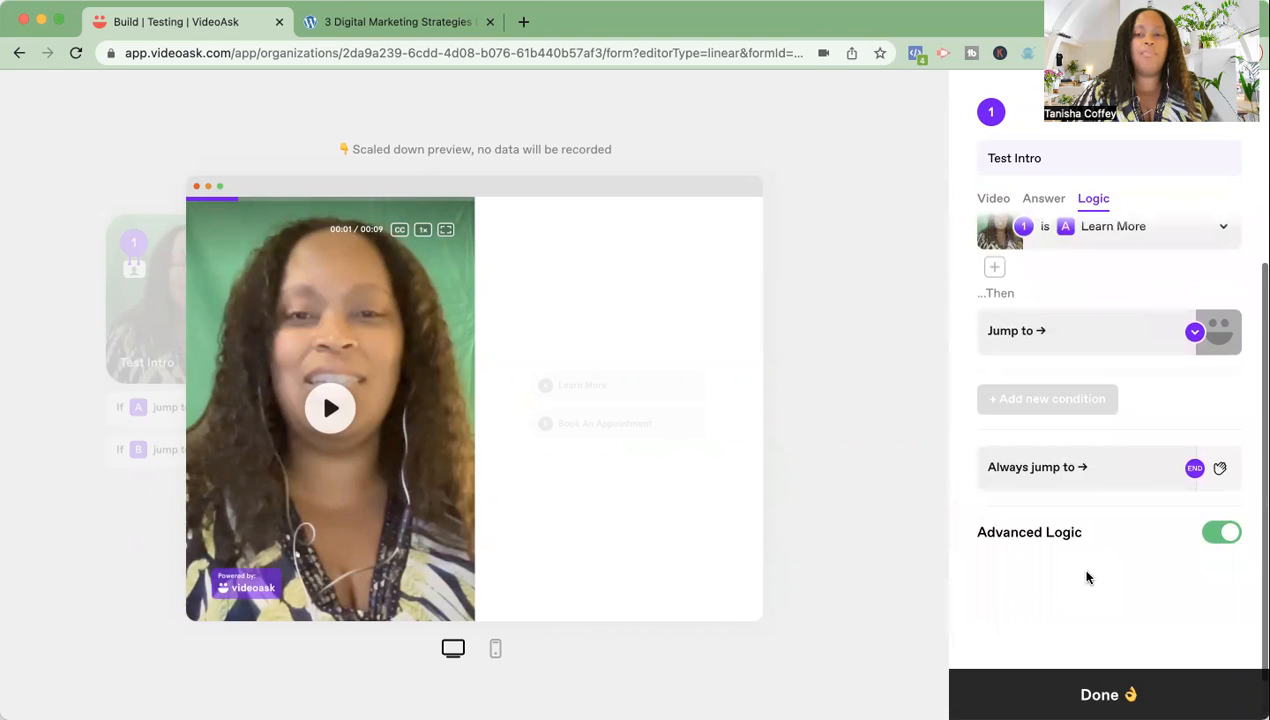
pyautogui.scroll(1, 1088, 577)
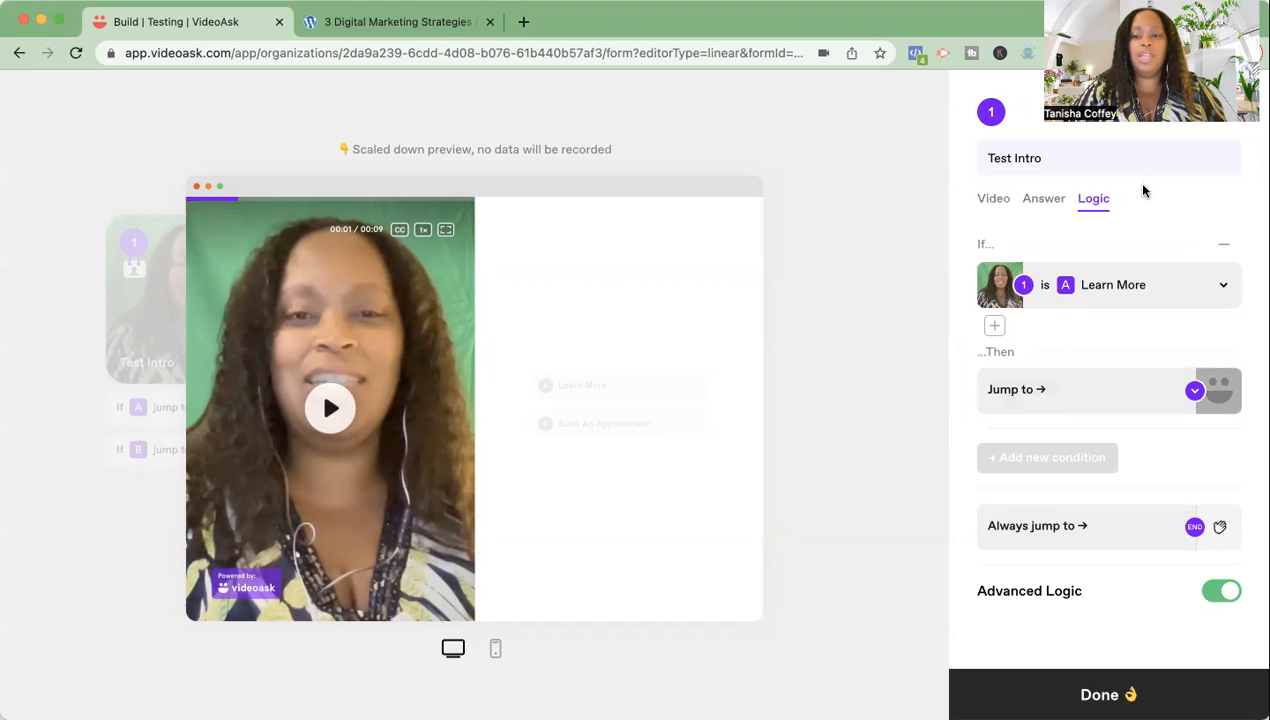
pyautogui.click(1084, 697)
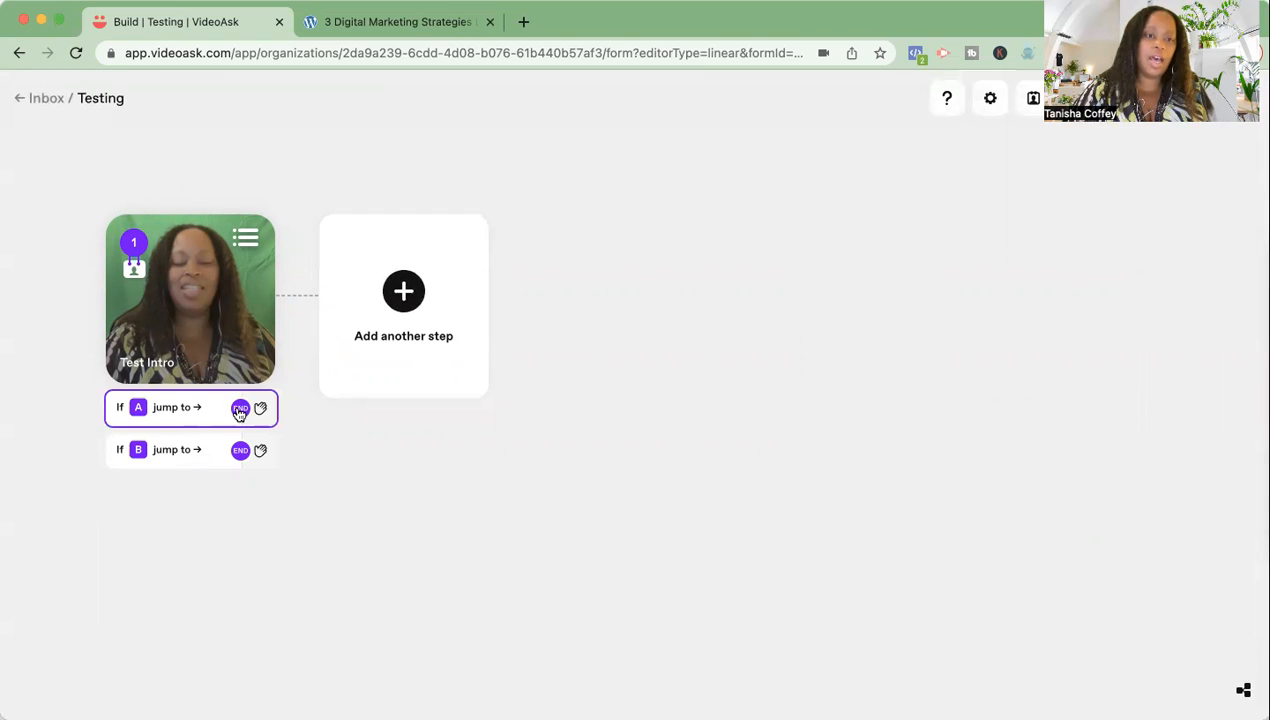
# - Add a new step branching from Test Intro's answer A, Learn More
pyautogui.click(388, 302)
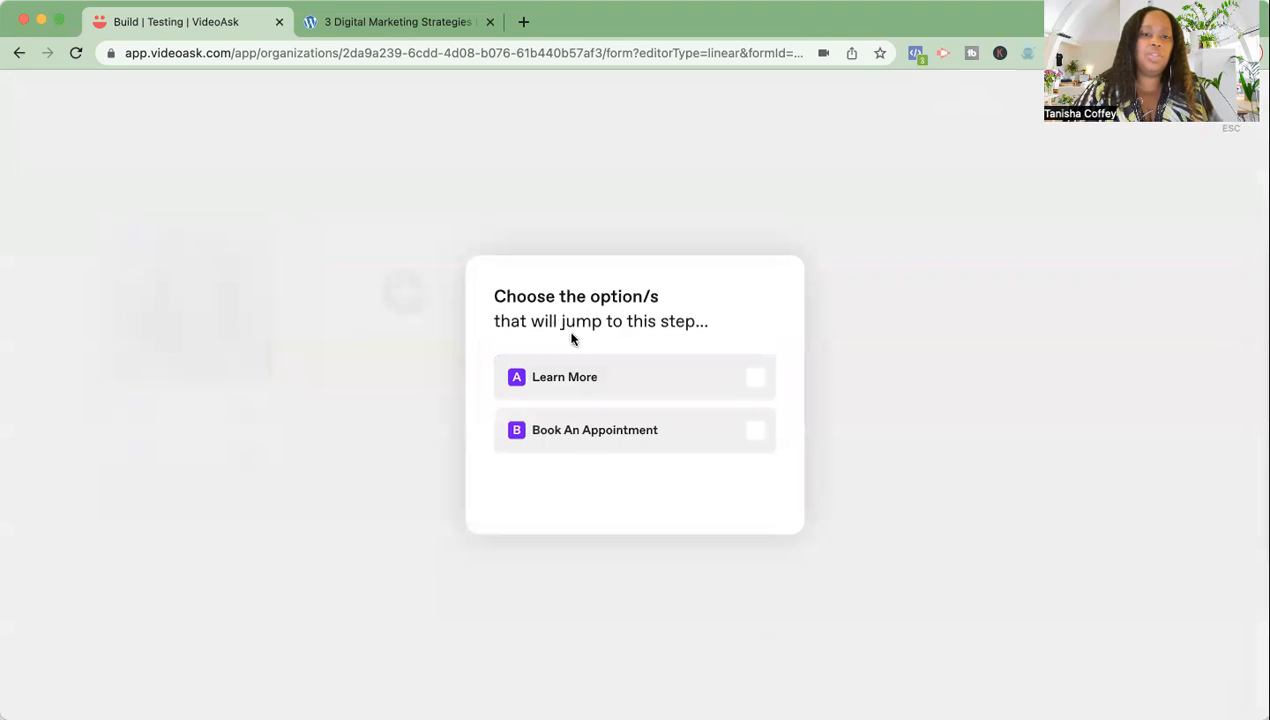
pyautogui.click(757, 379)
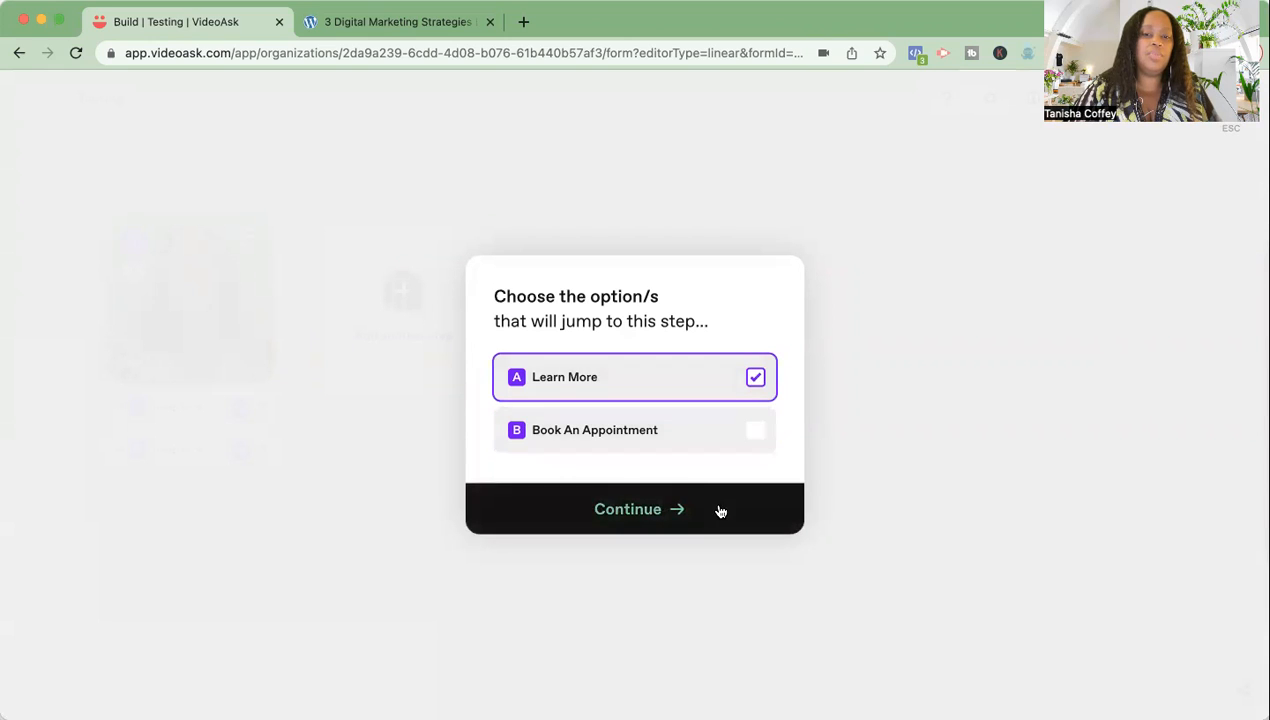
pyautogui.click(720, 513)
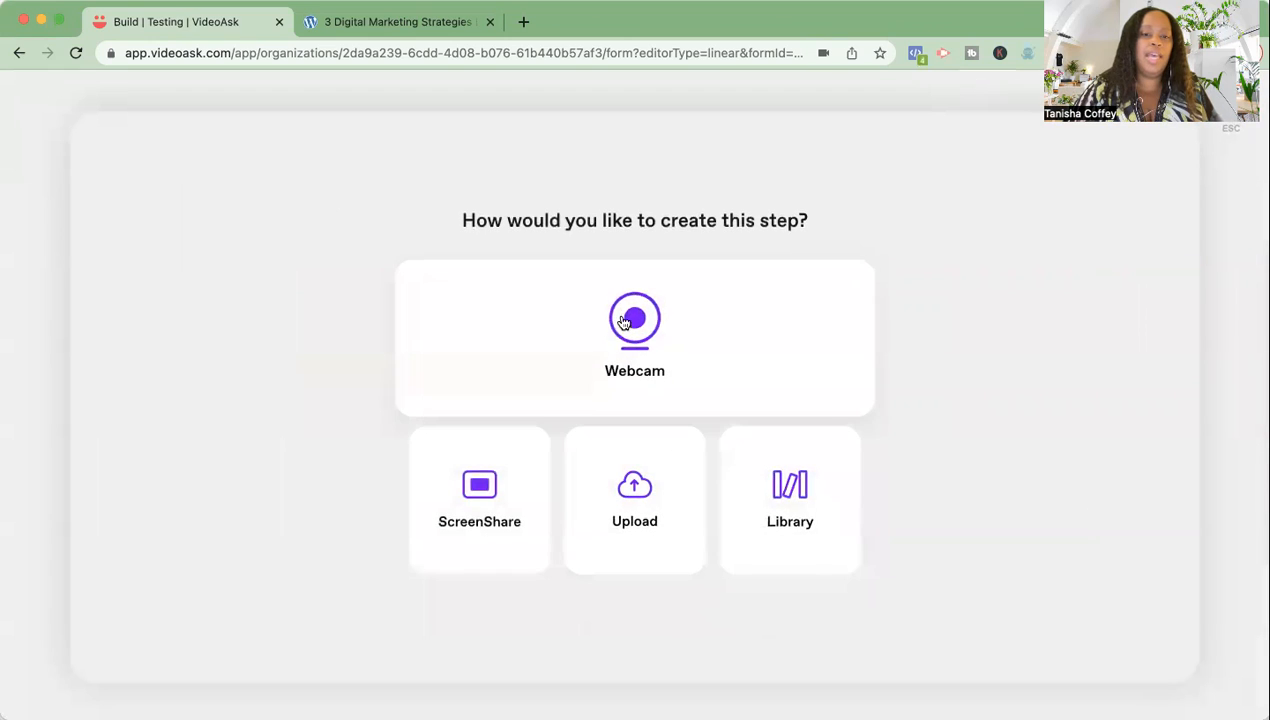
# - Create step 2 from a saved library video, leaving the overlay text empty
pyautogui.click(797, 497)
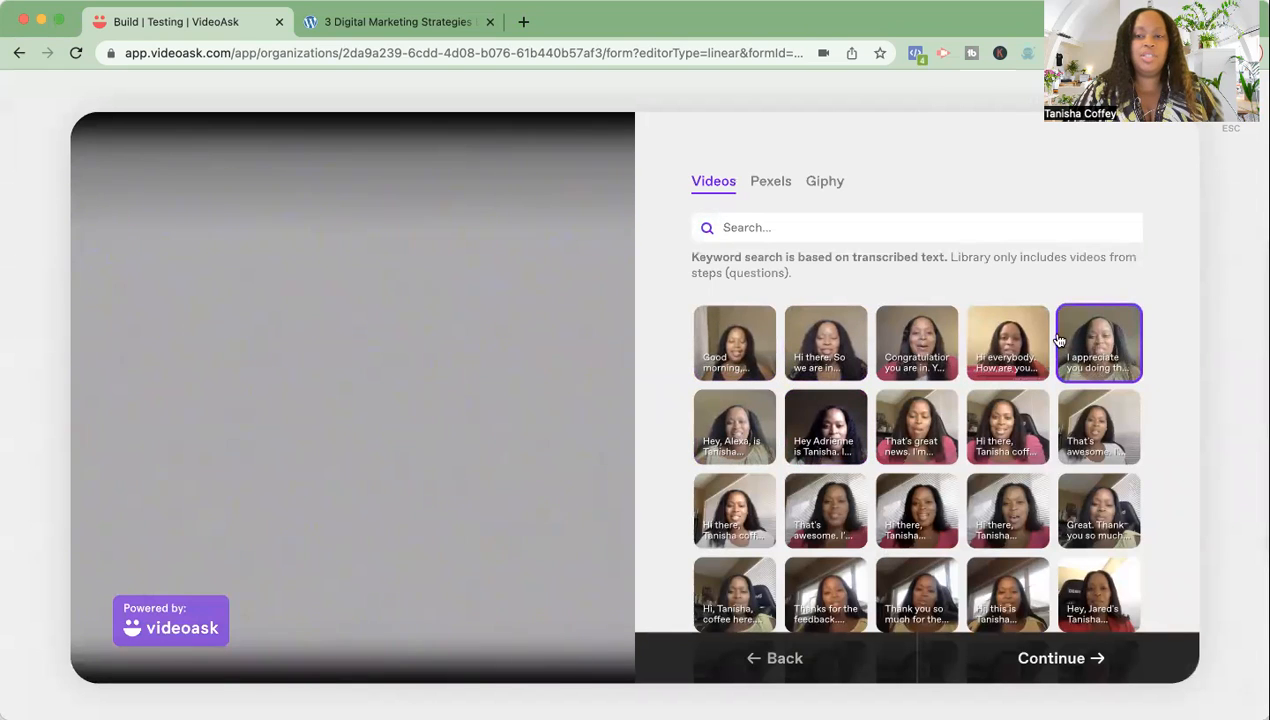
pyautogui.click(1017, 338)
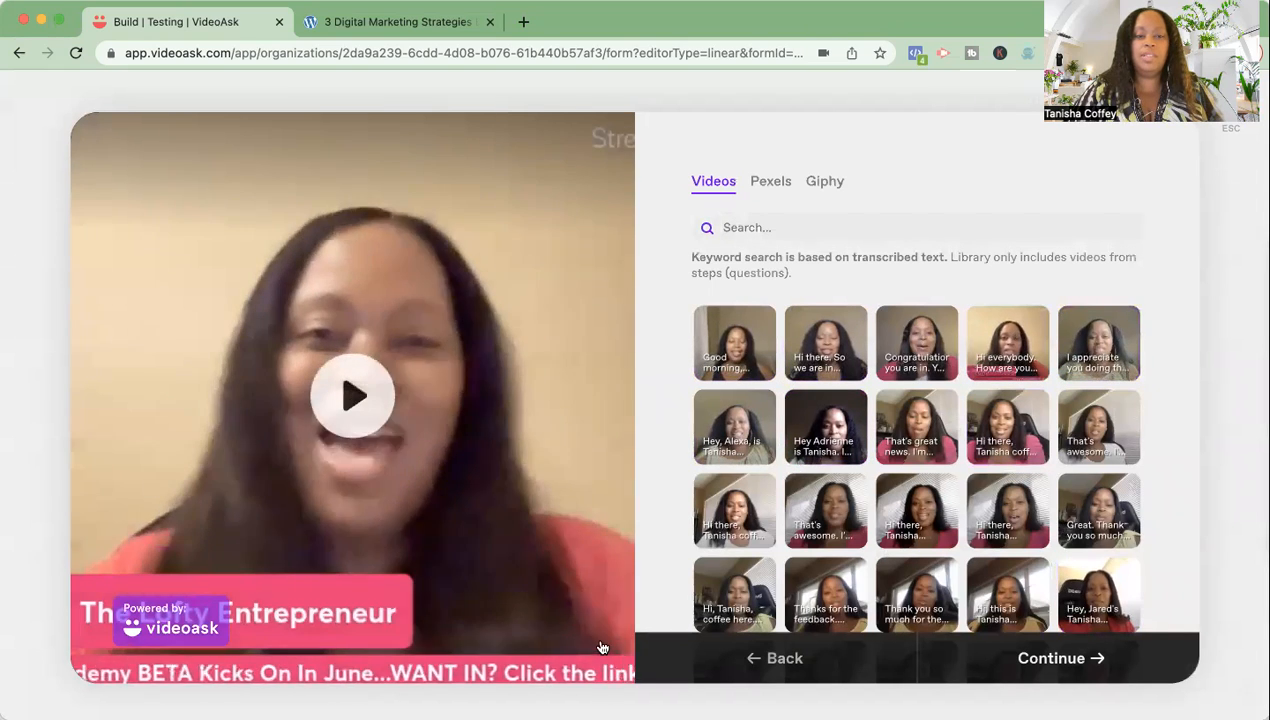
pyautogui.click(1057, 664)
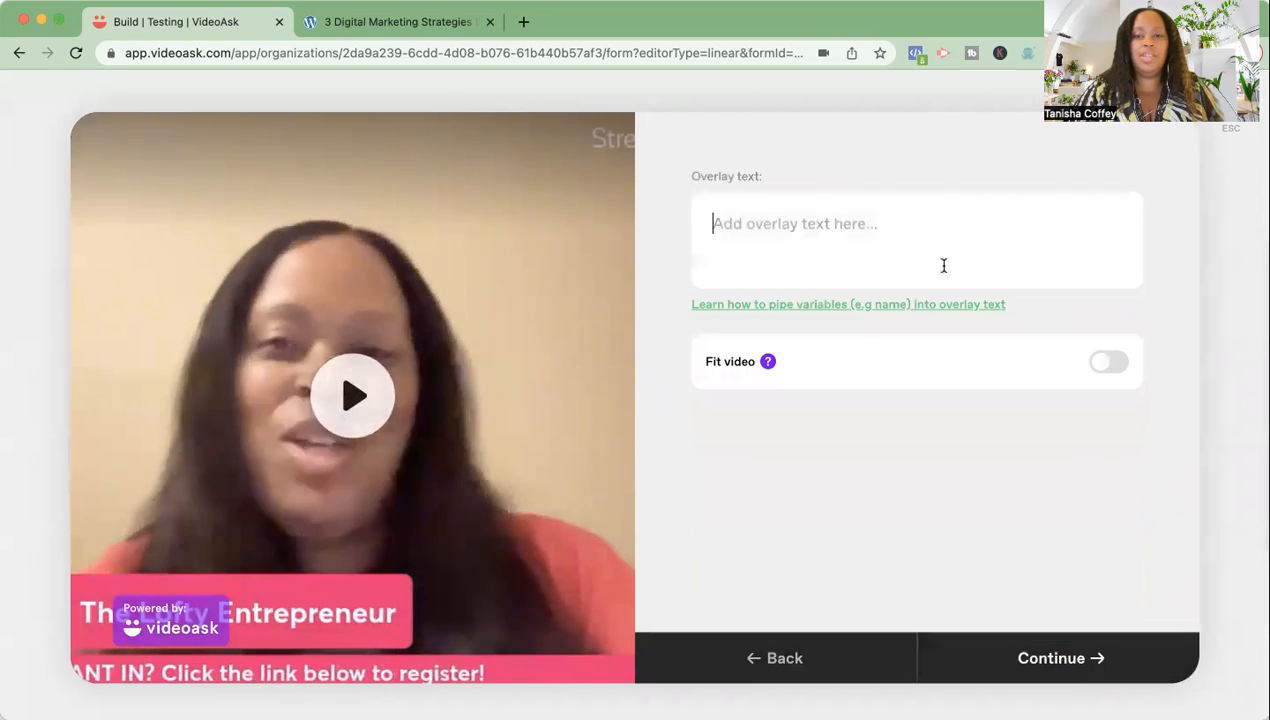
pyautogui.click(1063, 654)
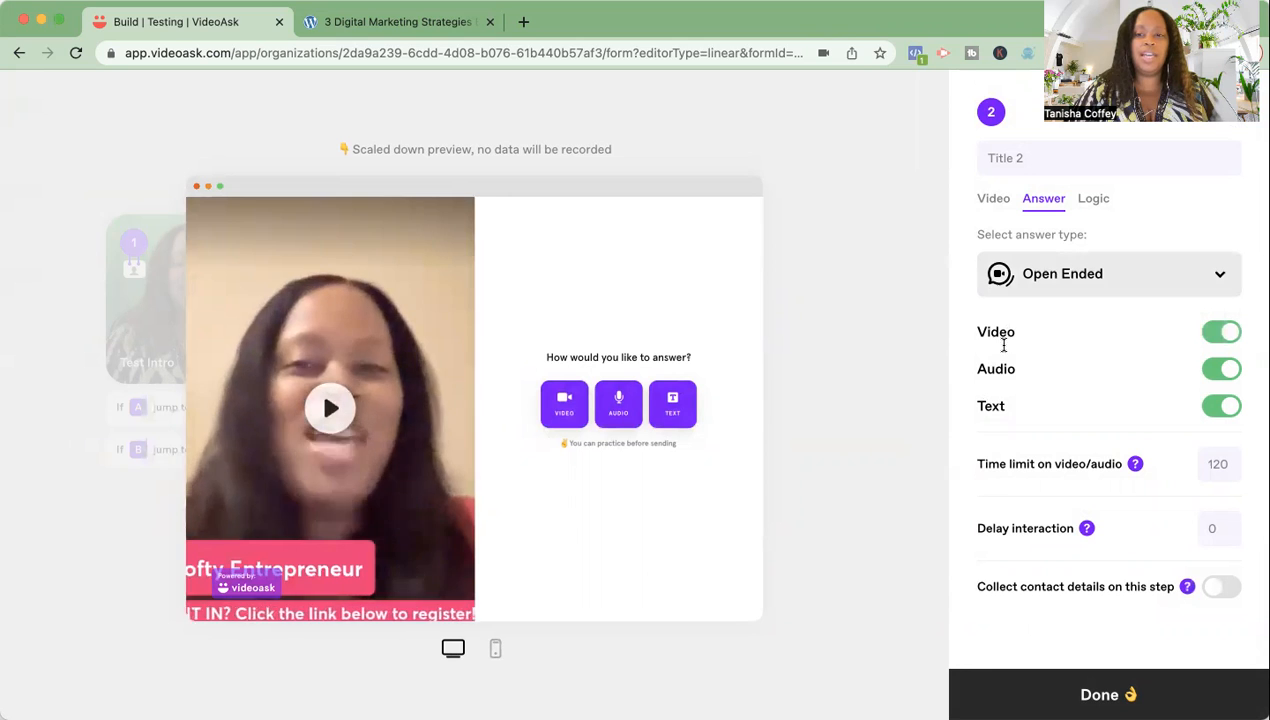
# - Switch step 2's answer type to Button with call-to-action text 'Download Your Freebie!'
pyautogui.click(1219, 276)
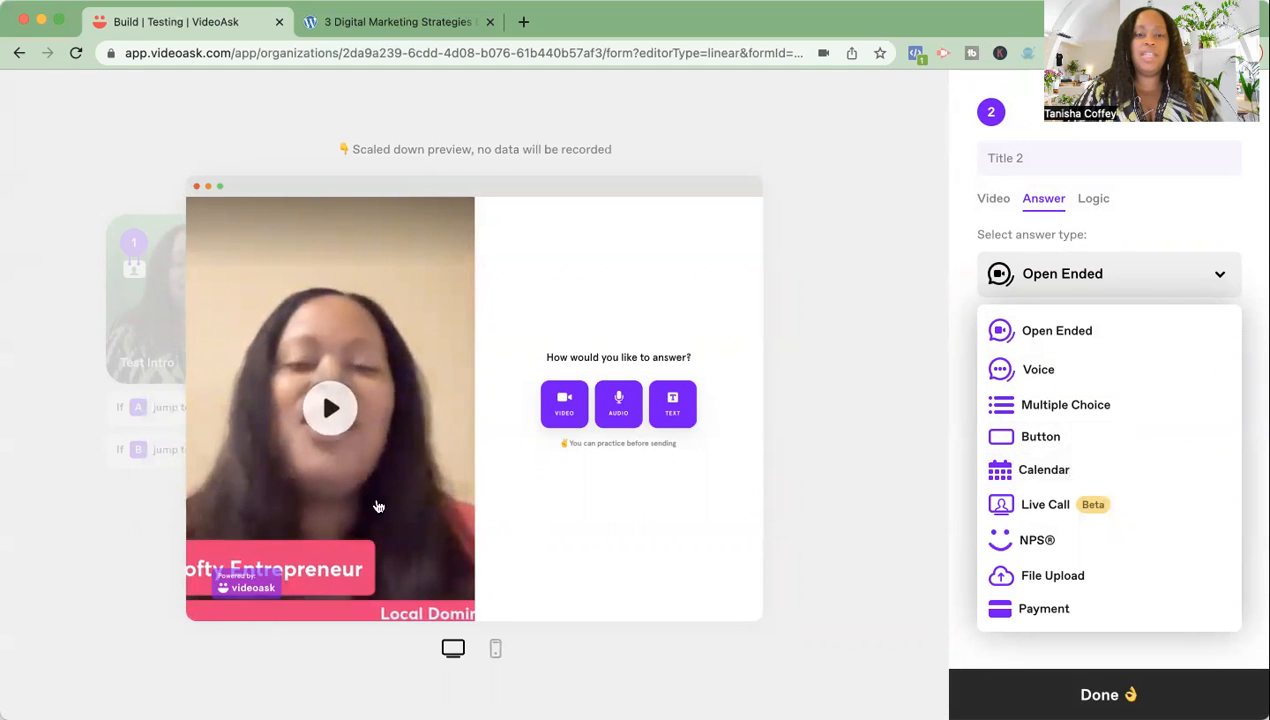
pyautogui.click(1057, 438)
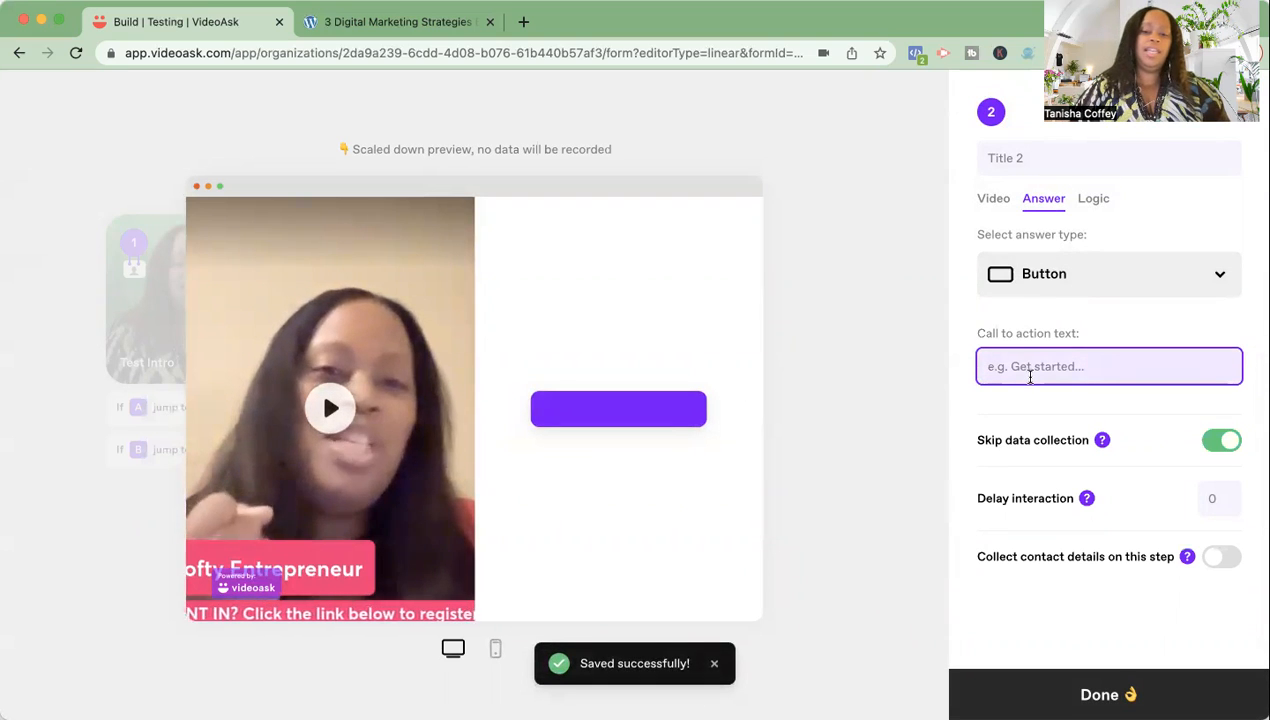
pyautogui.write('Dow')
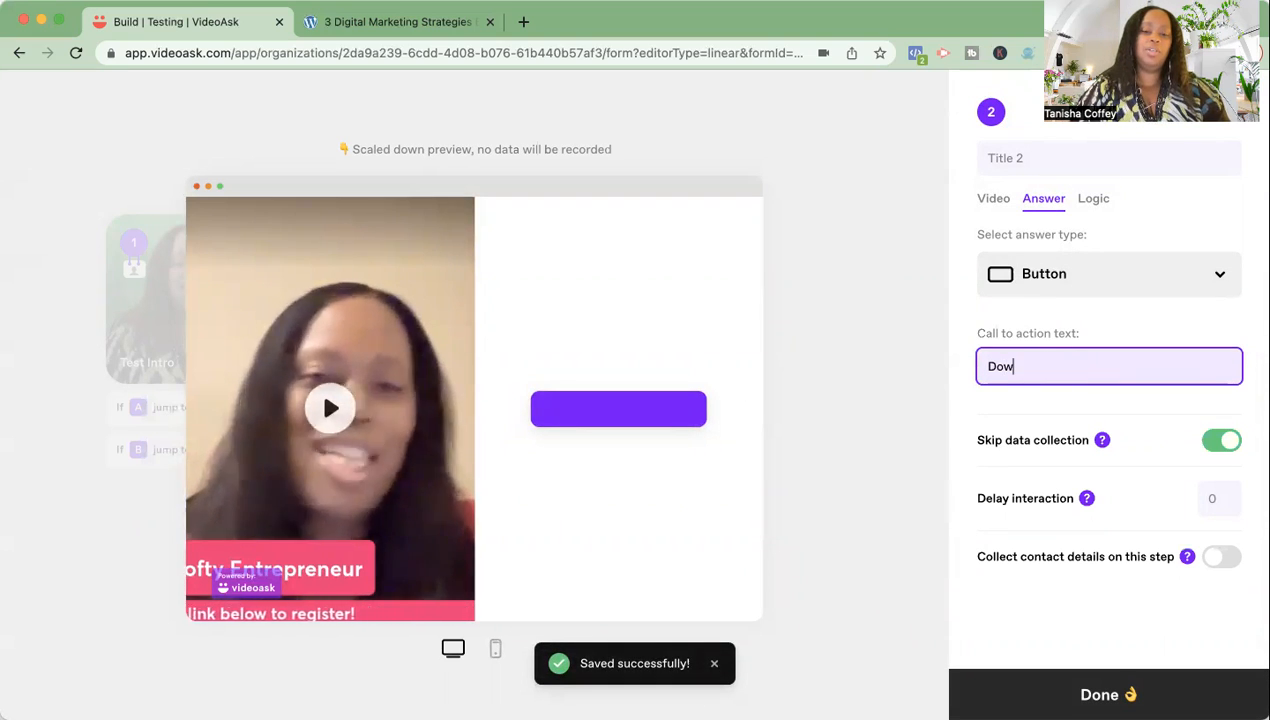
pyautogui.write('nload Yo')
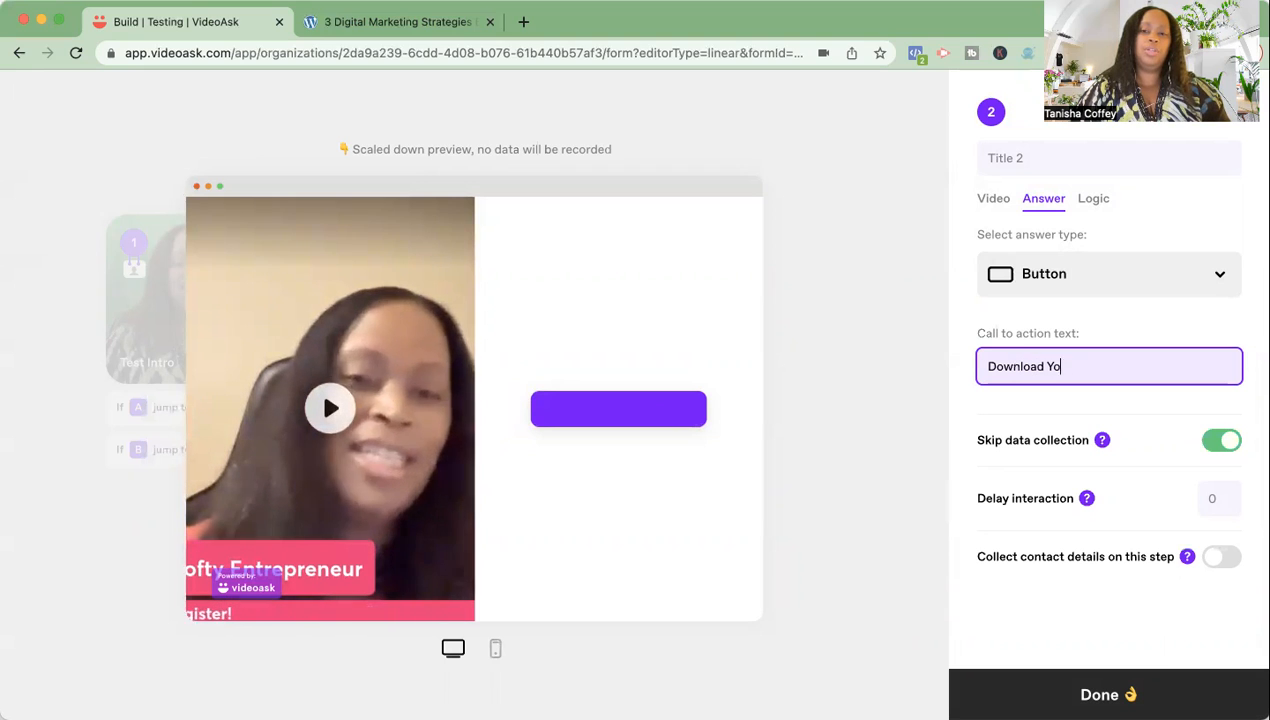
pyautogui.write('ur Freebie!')
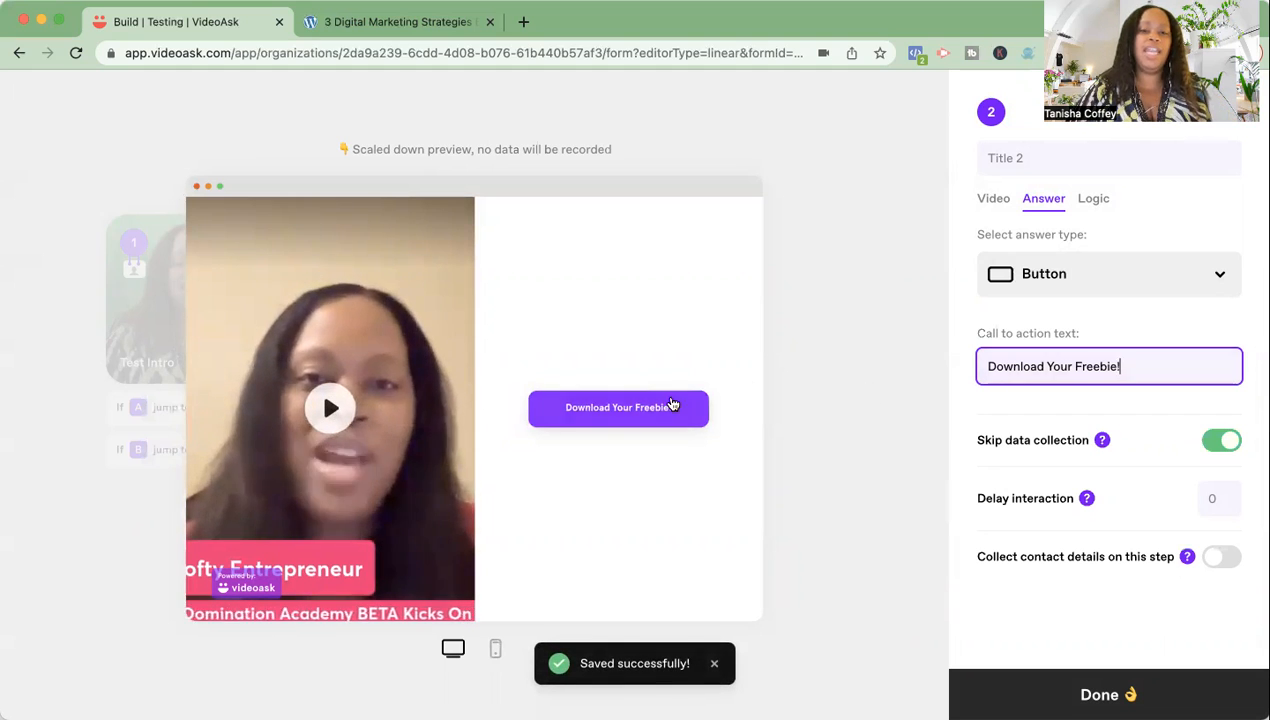
pyautogui.click(1160, 318)
pyautogui.scroll(-2, 1151, 388)
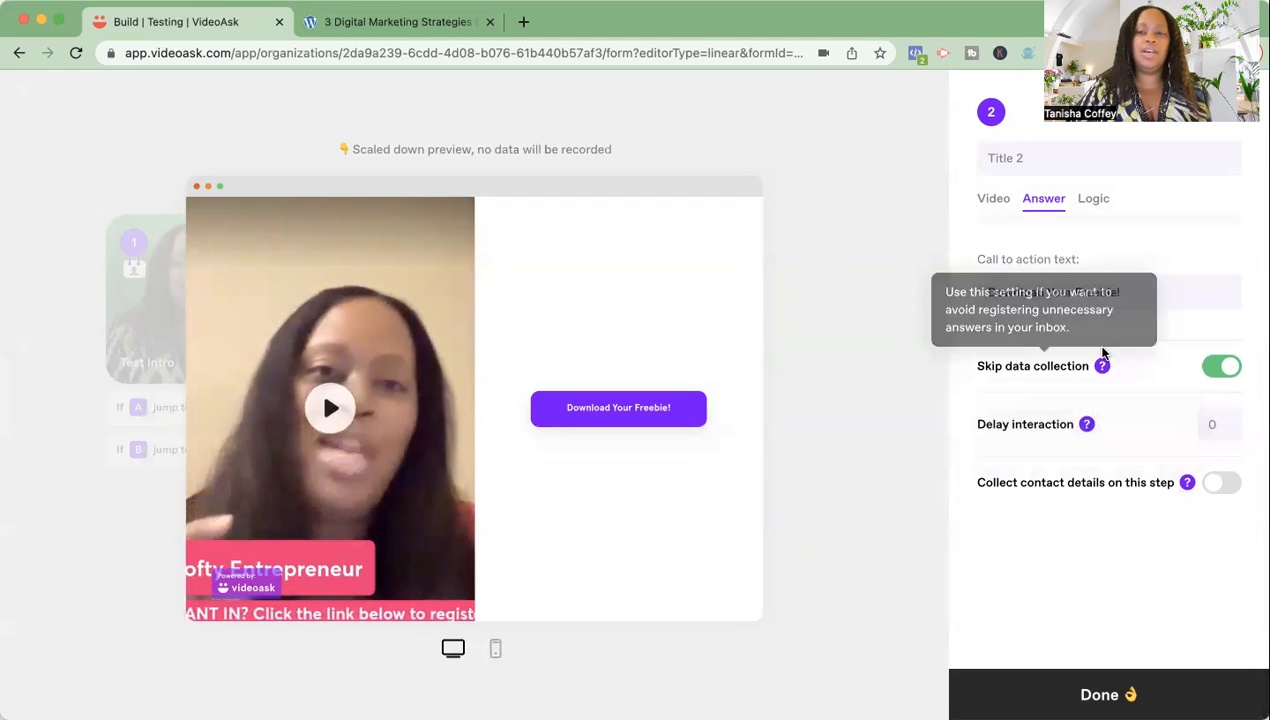
pyautogui.scroll(2, 1104, 354)
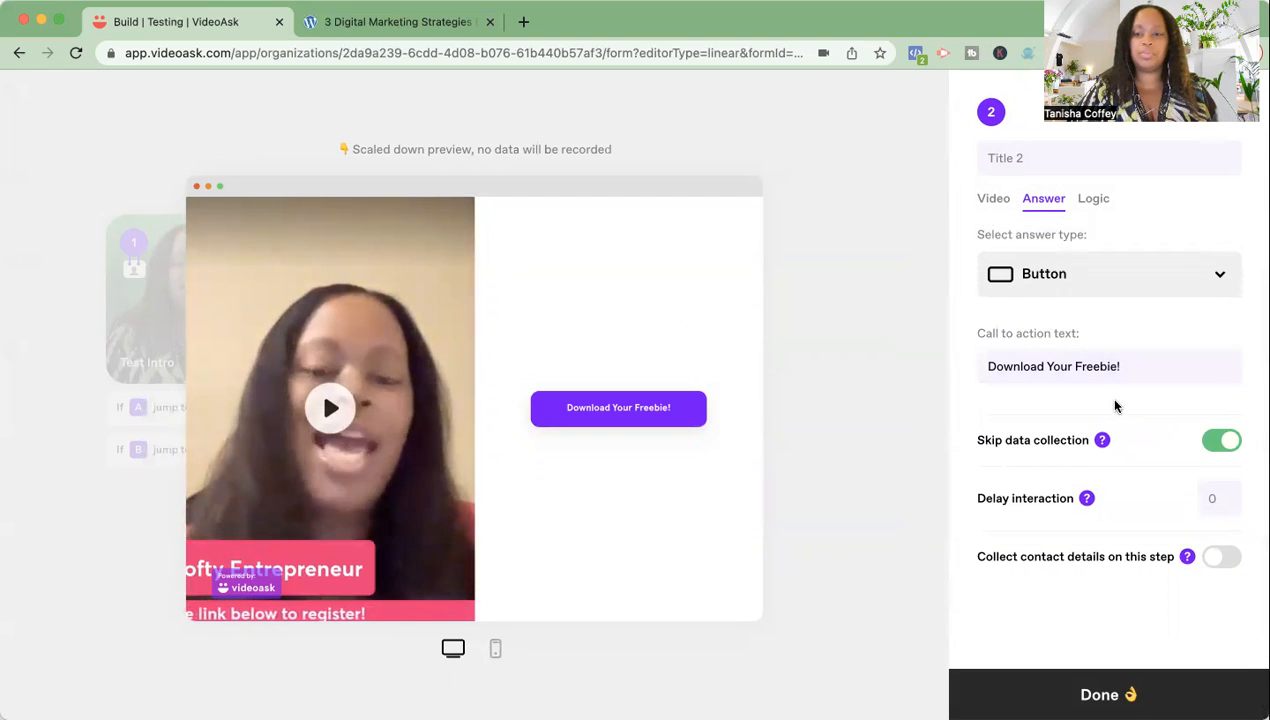
# - Close step 2's editor and bring up destination choices for Test Intro's answer B
pyautogui.click(1099, 695)
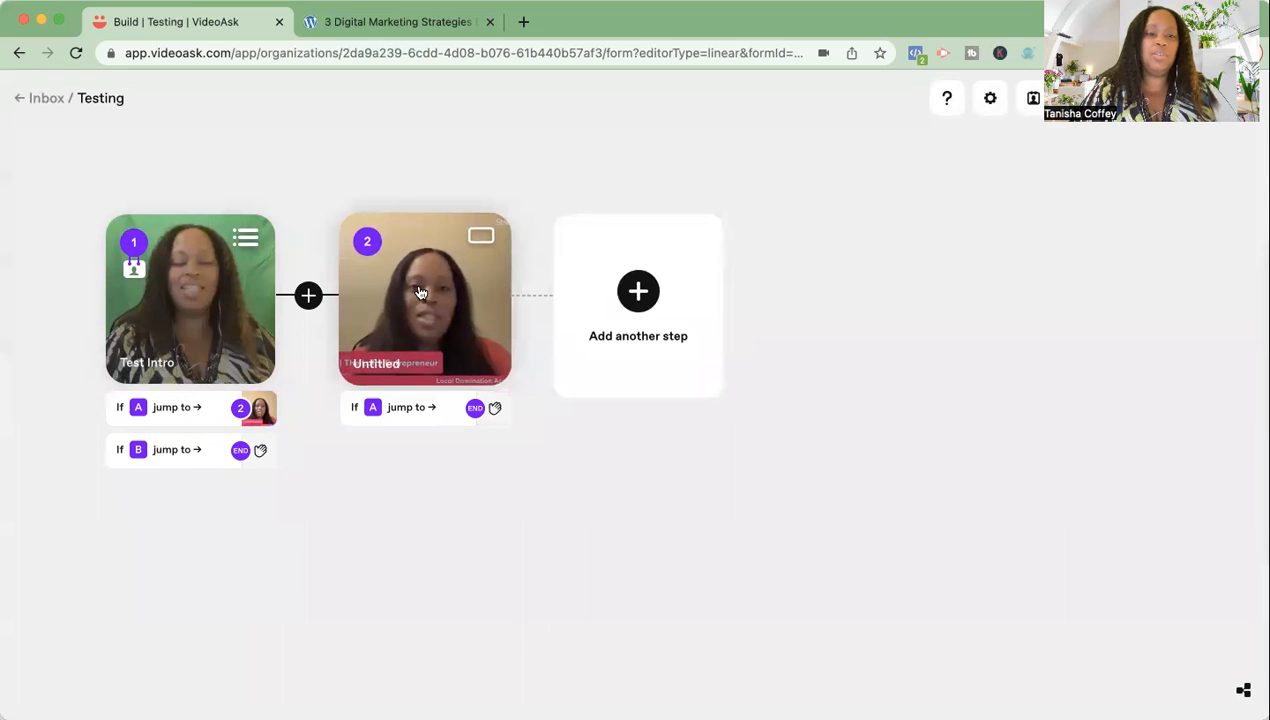
pyautogui.click(167, 456)
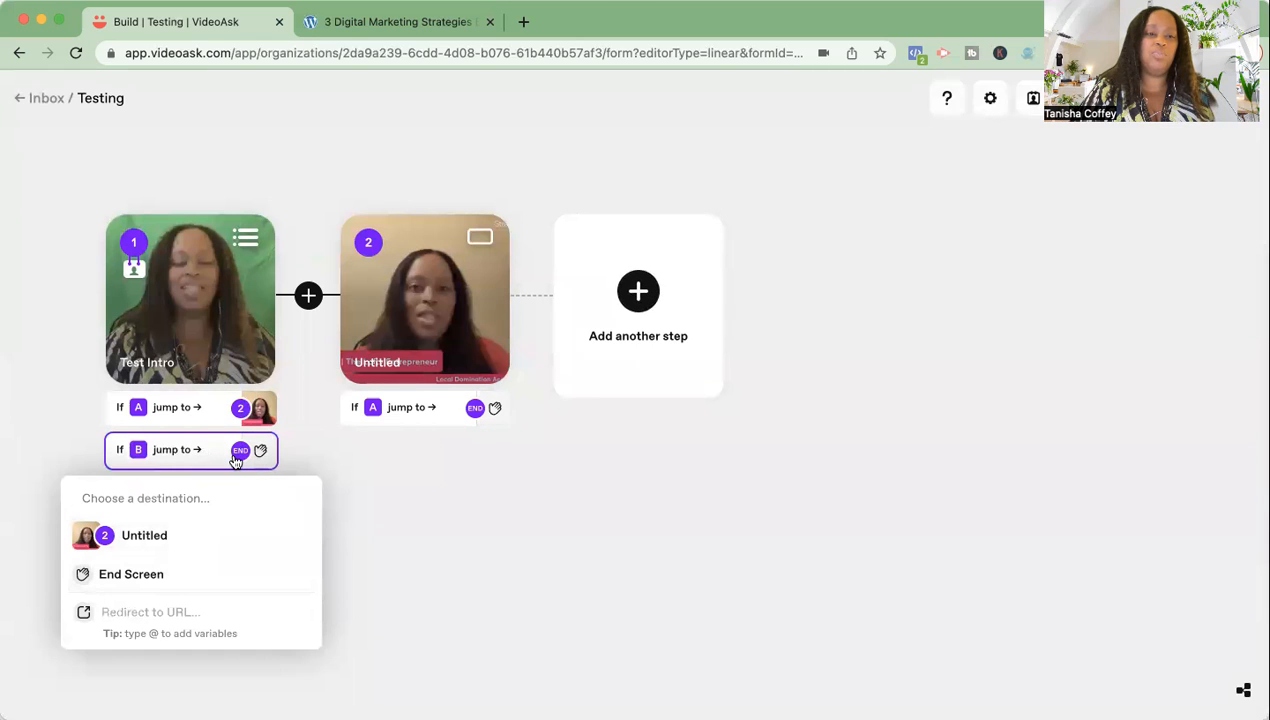
# - Add step 3 using another saved library video with no overlay text
pyautogui.click(640, 305)
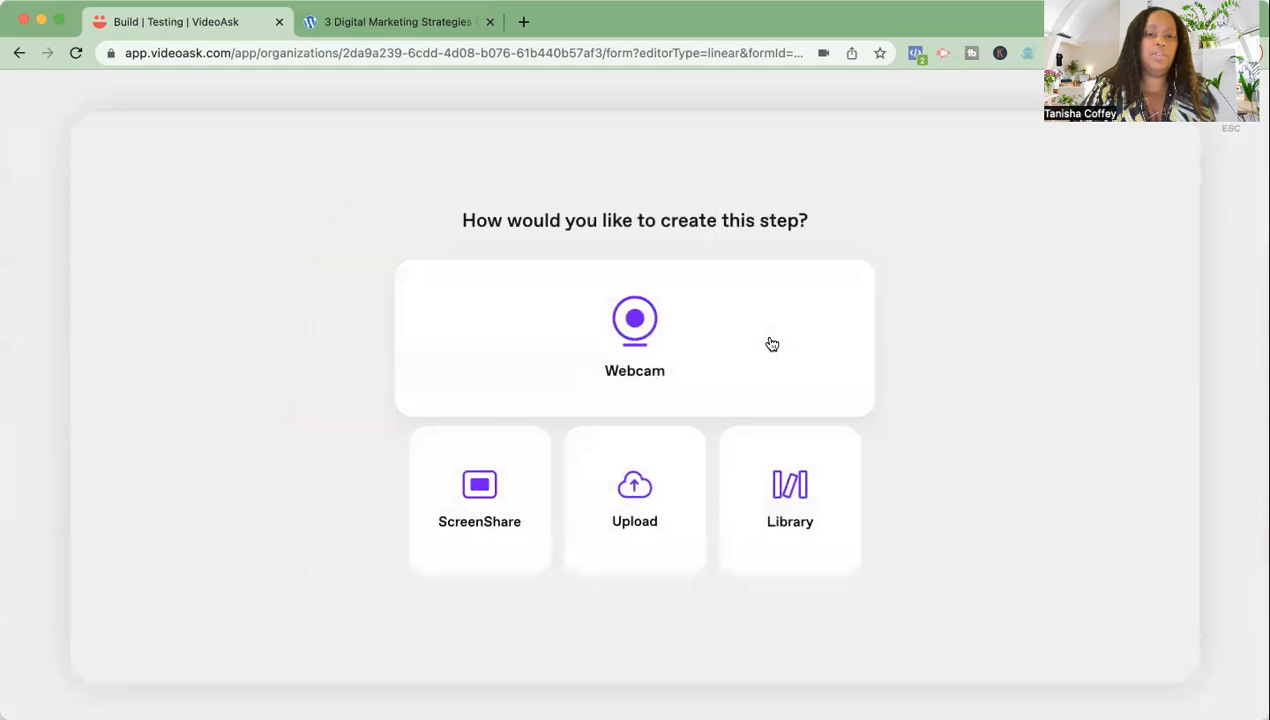
pyautogui.click(803, 500)
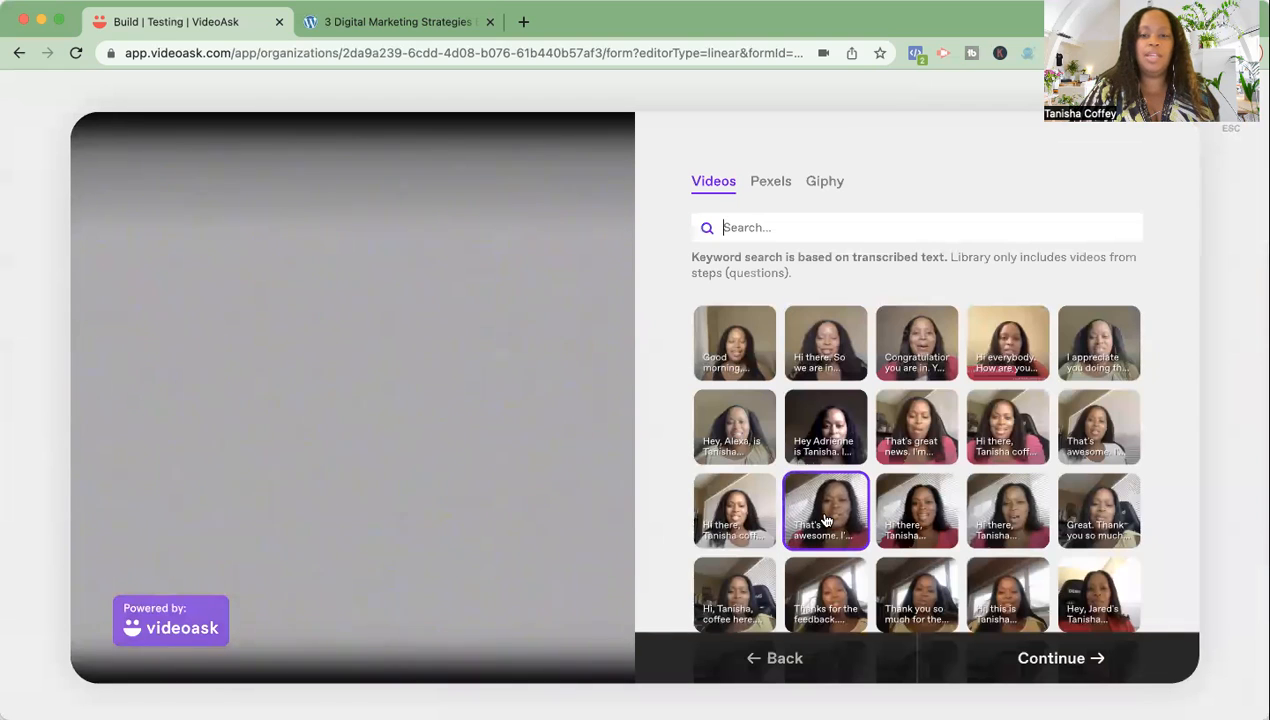
pyautogui.click(826, 520)
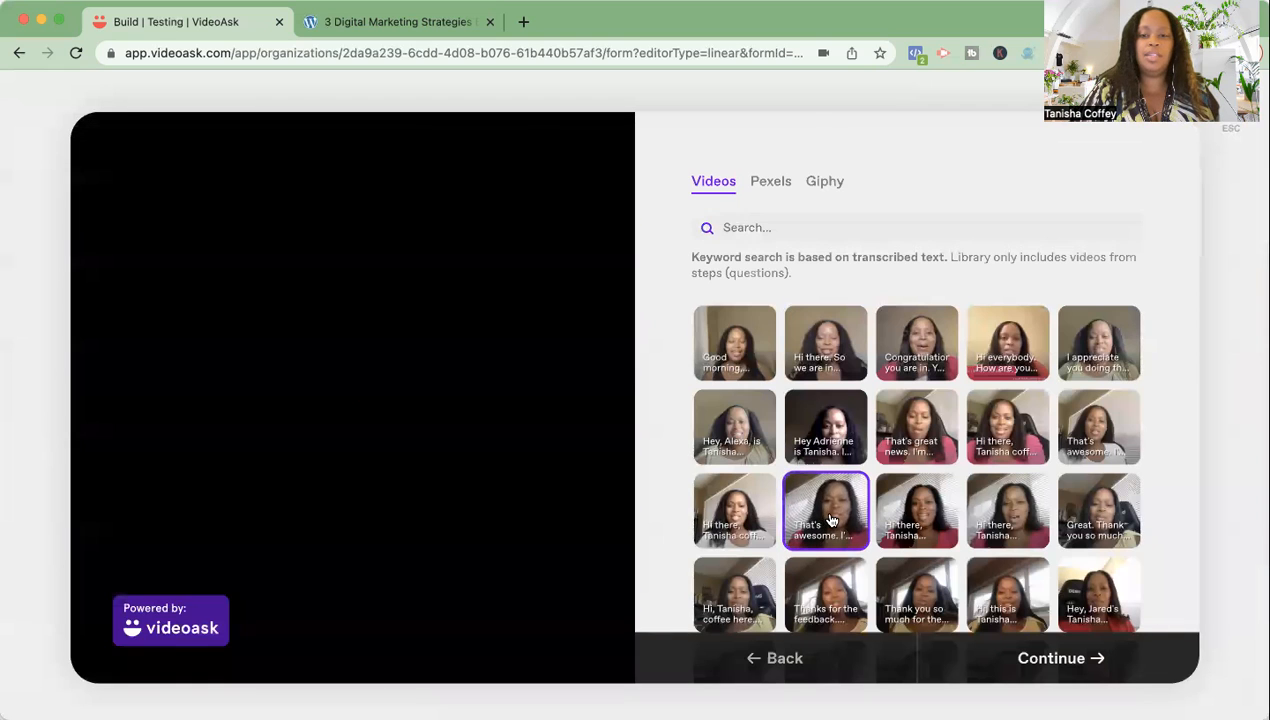
pyautogui.click(998, 665)
pyautogui.click(1025, 660)
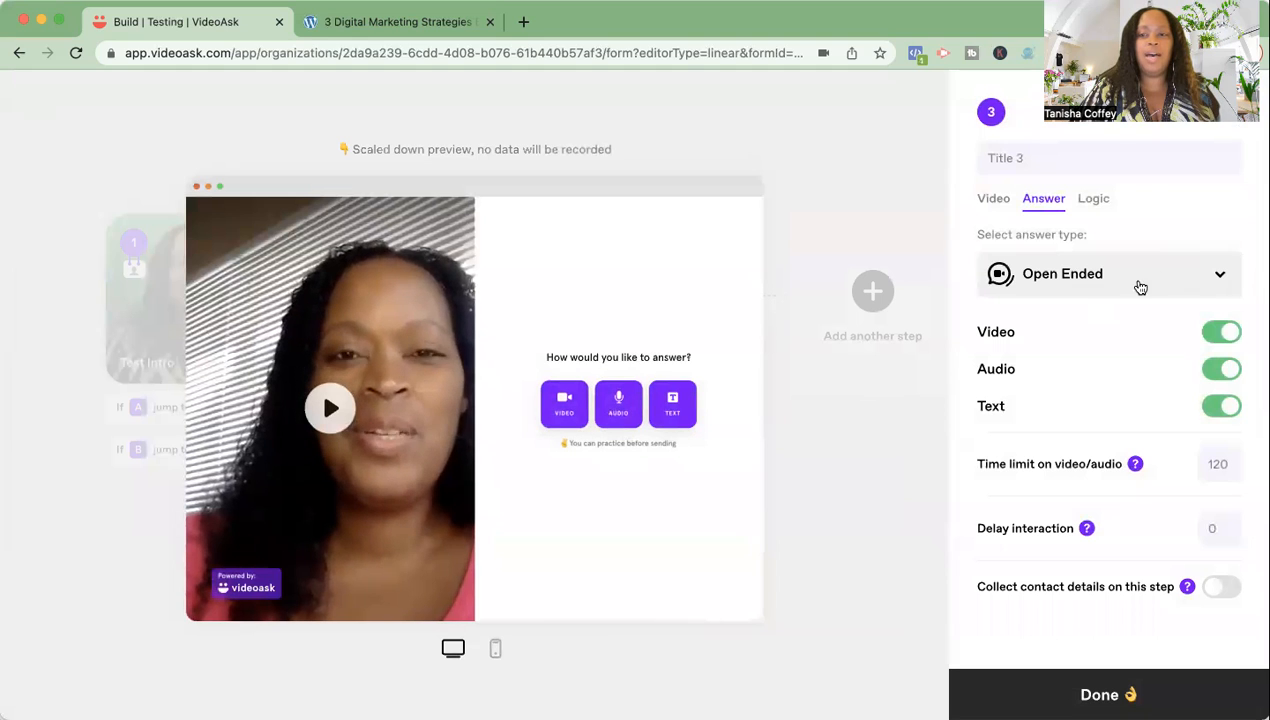
# - Switch step 3's answer type to Calendar and start typing a Calendly link
pyautogui.click(1215, 279)
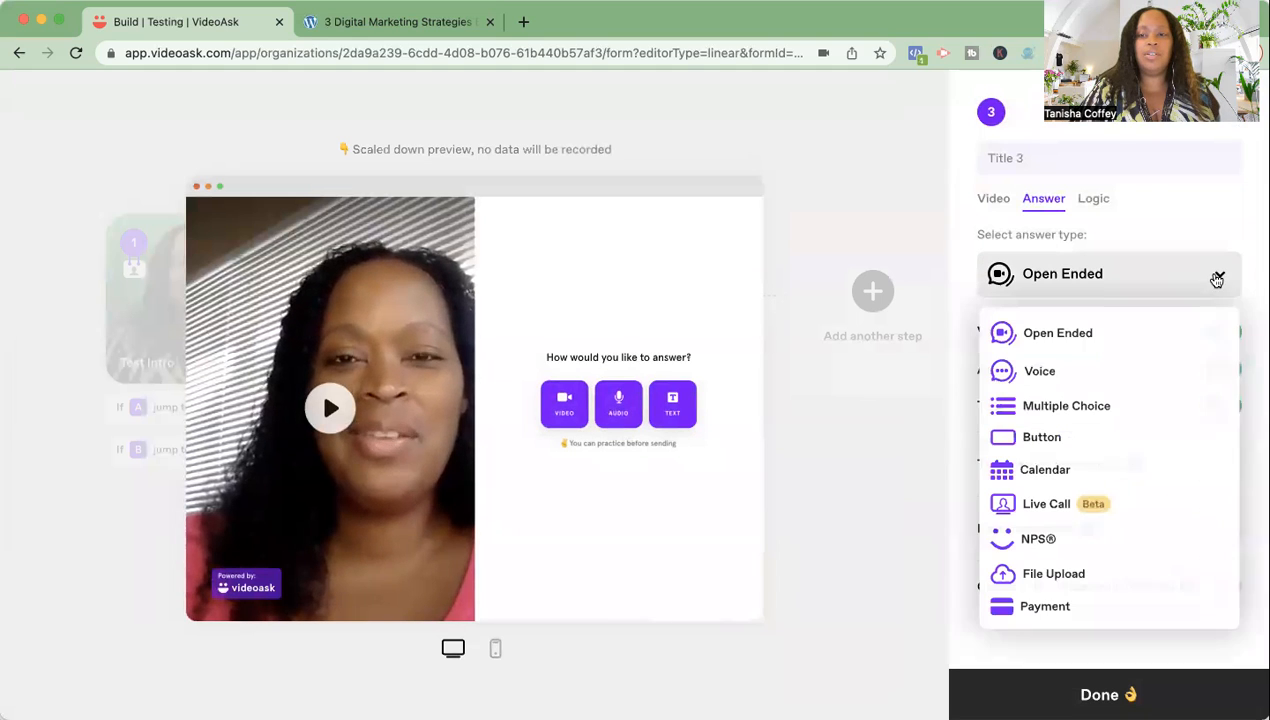
pyautogui.click(1066, 478)
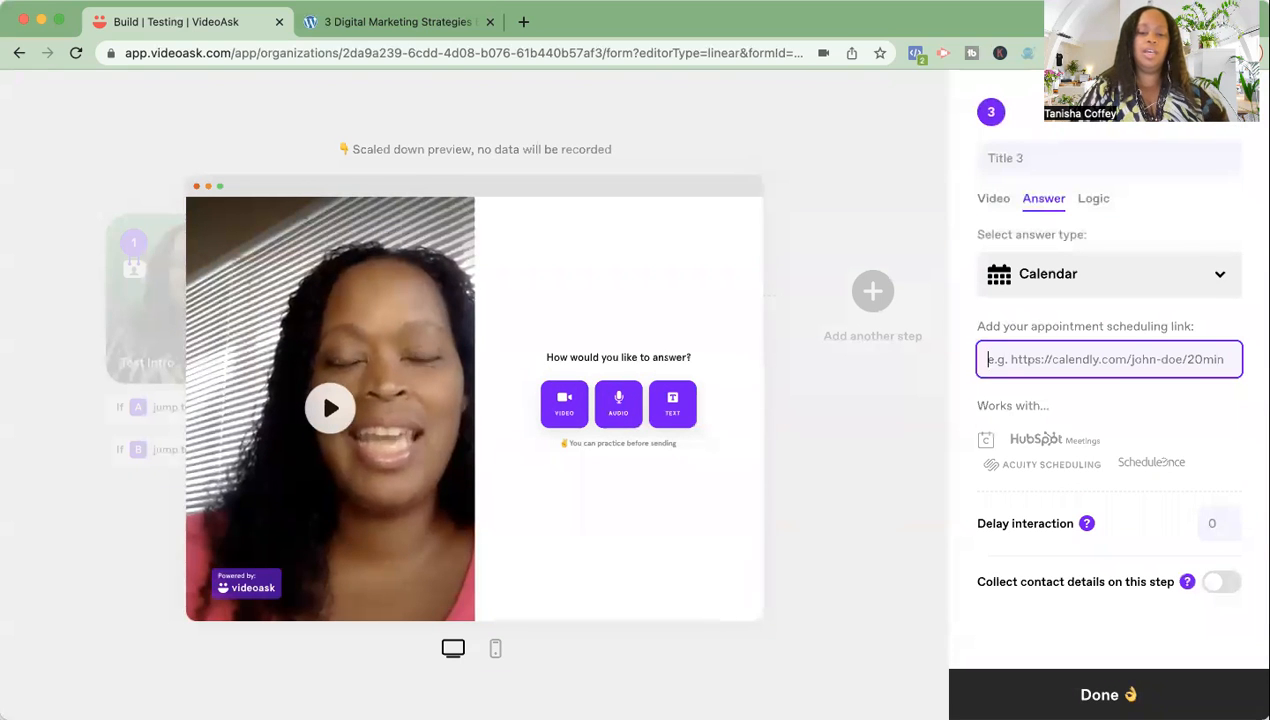
pyautogui.write('Calw')
pyautogui.press('BackSpace')
pyautogui.press('BackSpace')
pyautogui.write('Calendly.co')
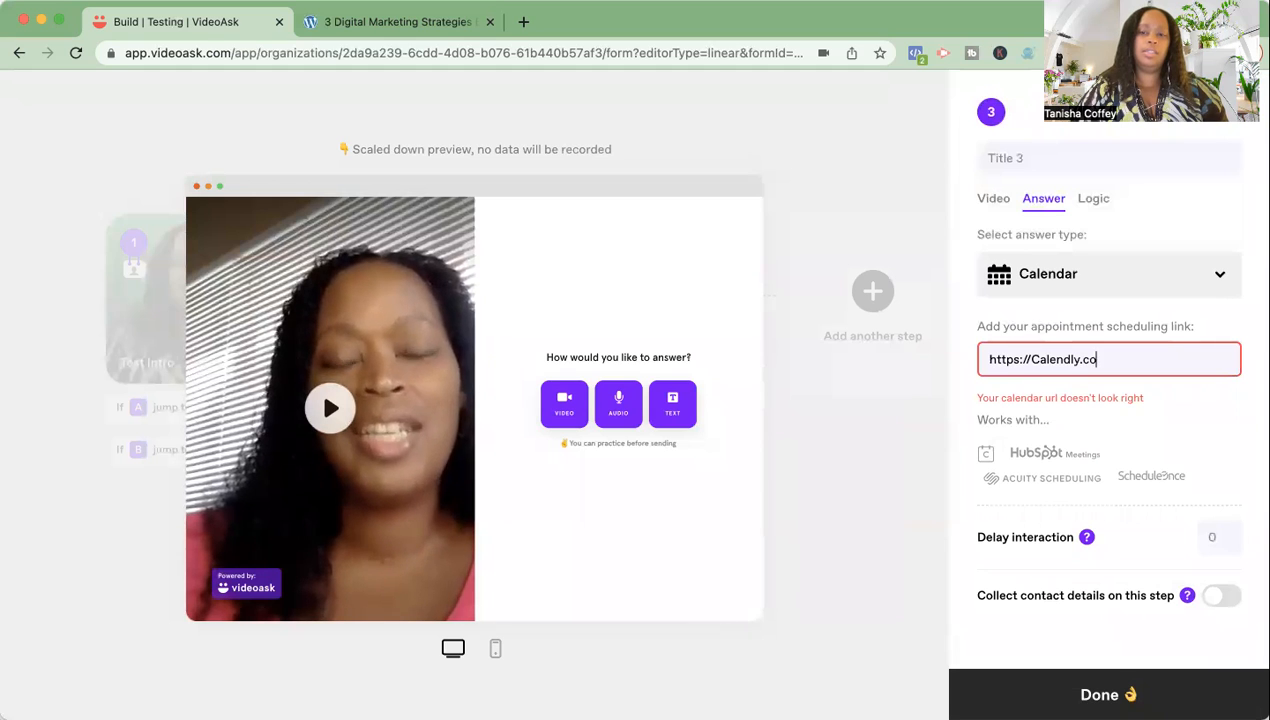
pyautogui.write('m/Tanisha')
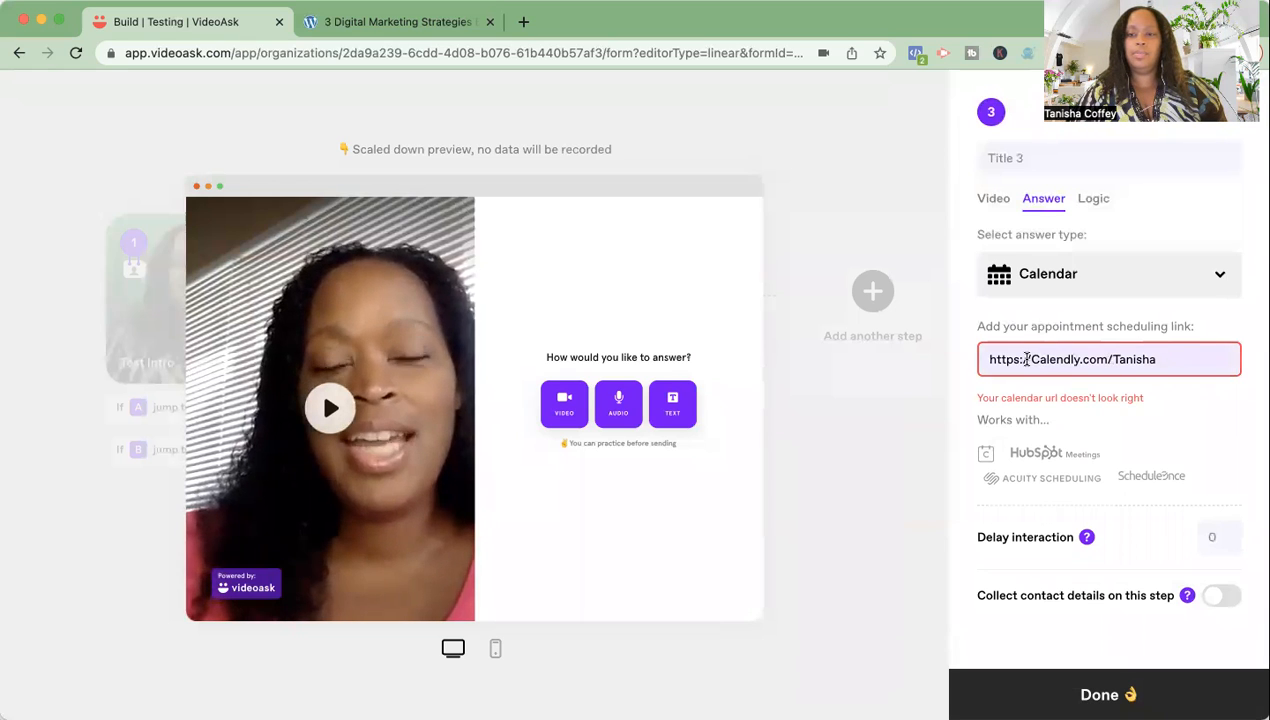
# - Replace the scheduling link with the owner's calendly.com booking page address, fixing a typo
pyautogui.moveTo(1207, 359); pyautogui.dragTo(990, 359)
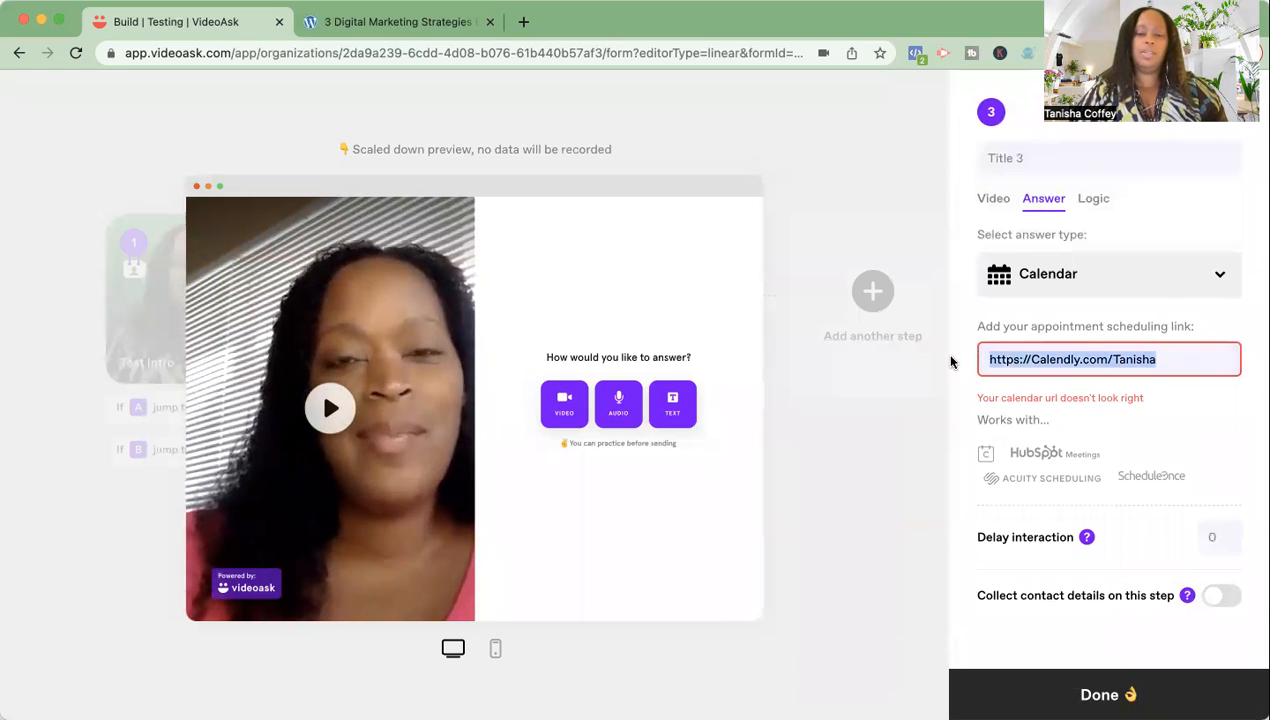
pyautogui.write('www.TheLof')
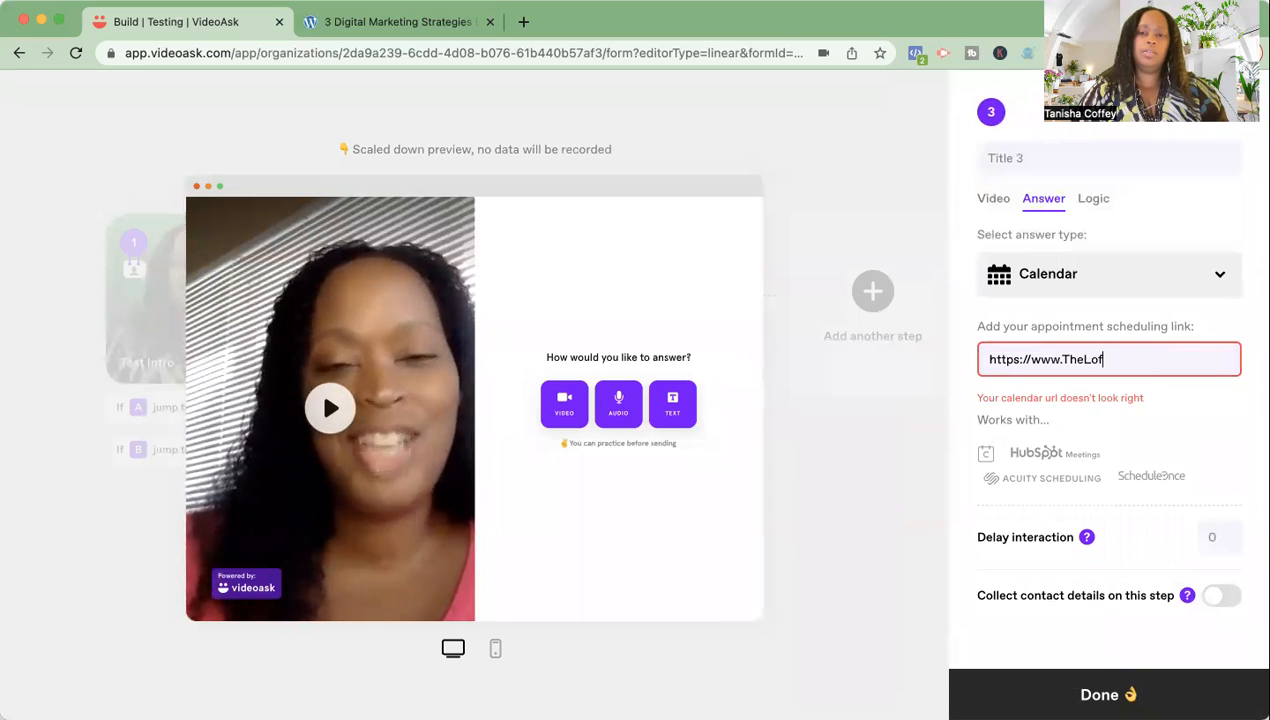
pyautogui.write('tyEn')
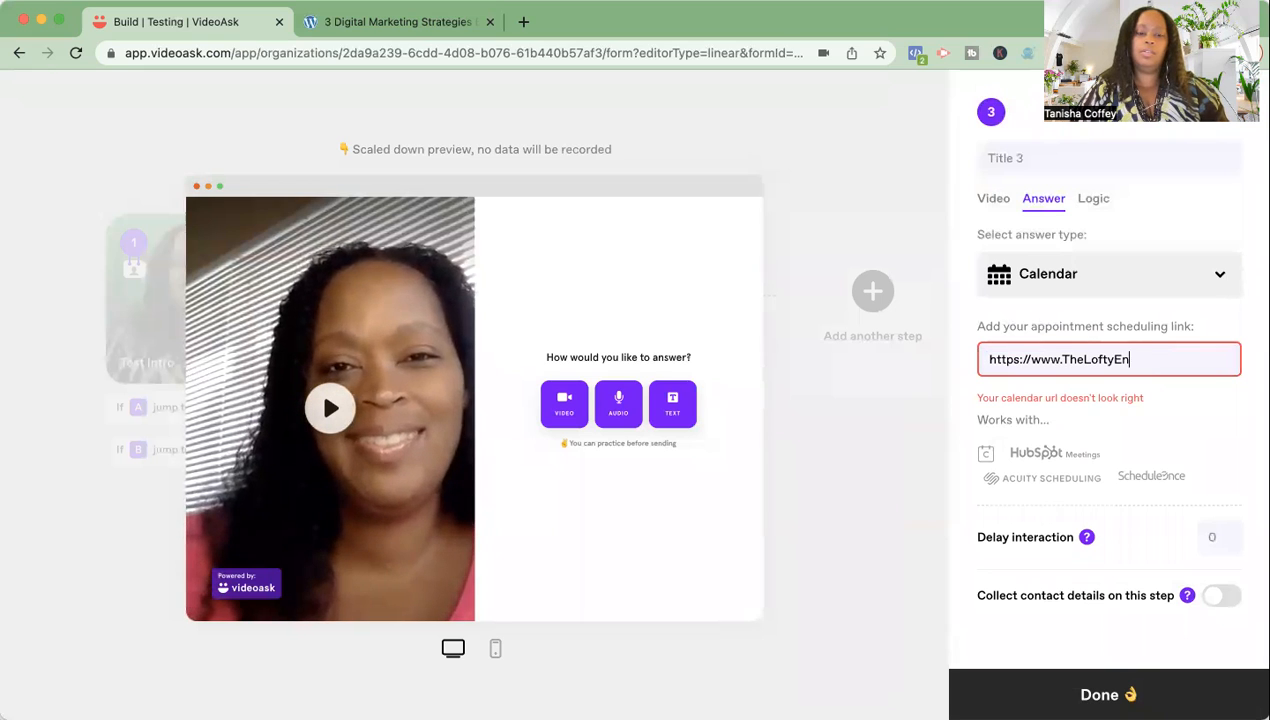
pyautogui.write('trepreneur.com')
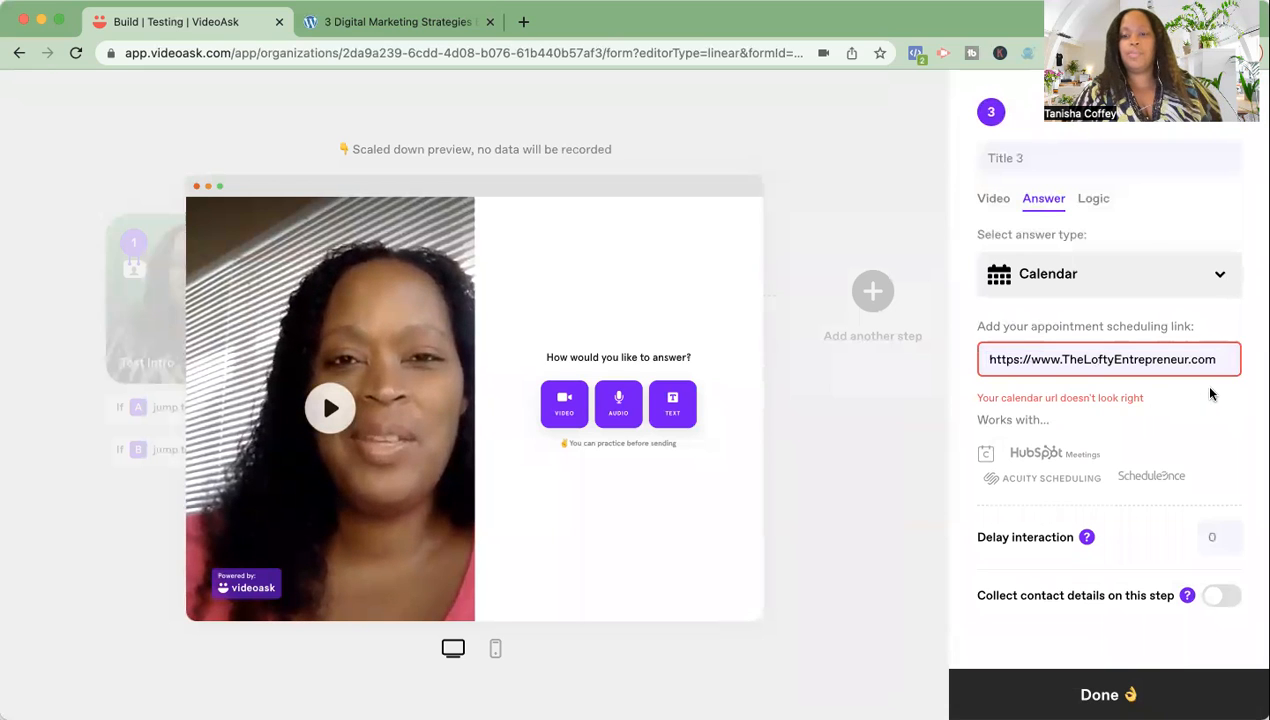
pyautogui.tripleClick(1150, 357)
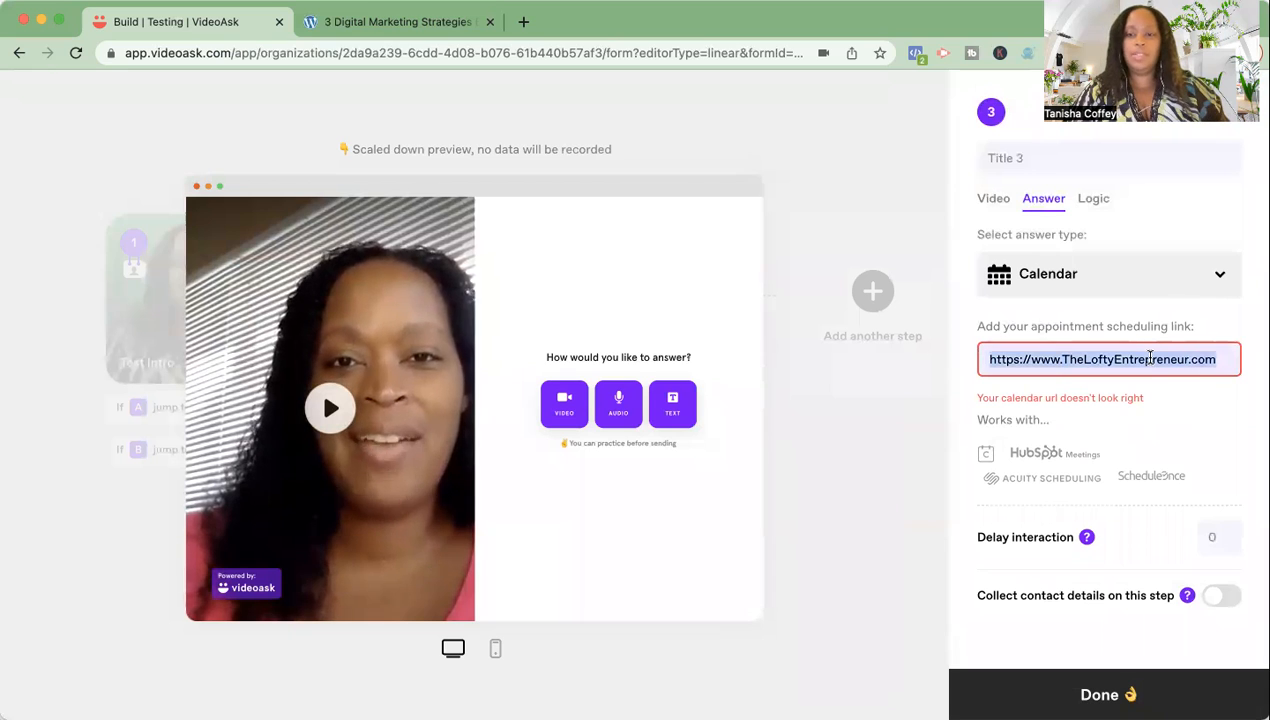
pyautogui.write('calend')
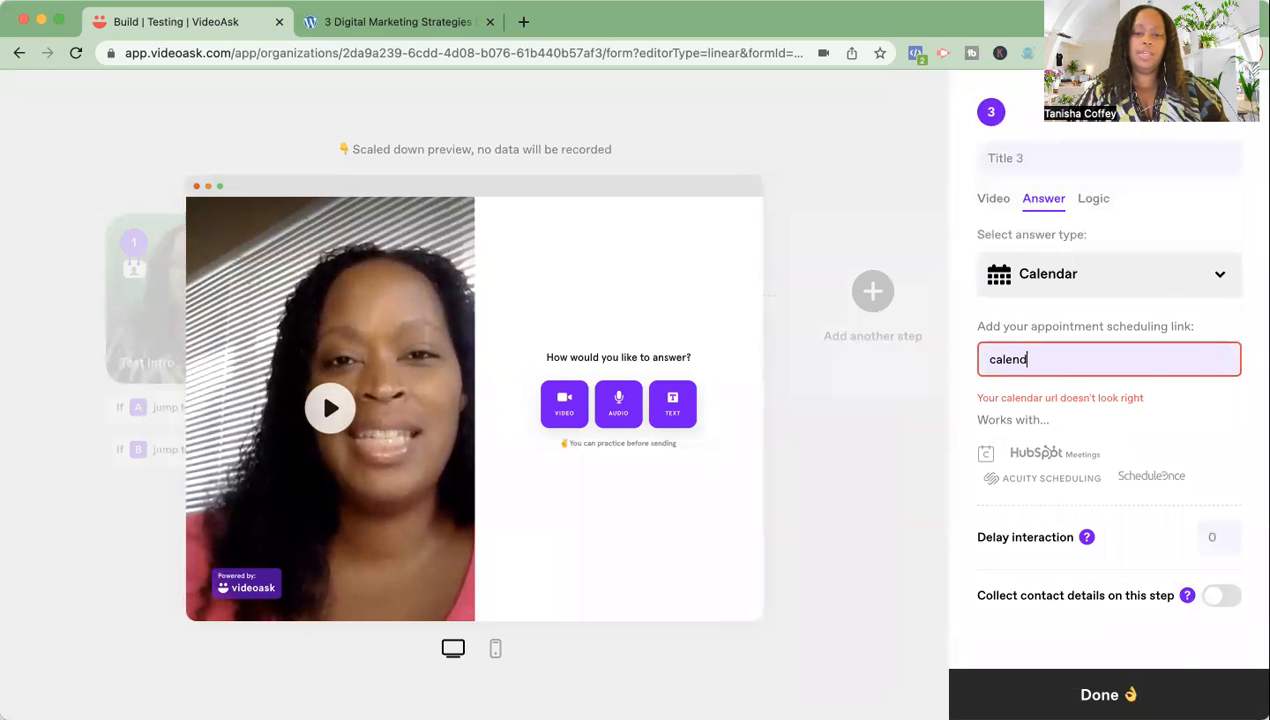
pyautogui.write('ly.com/Tansiha')
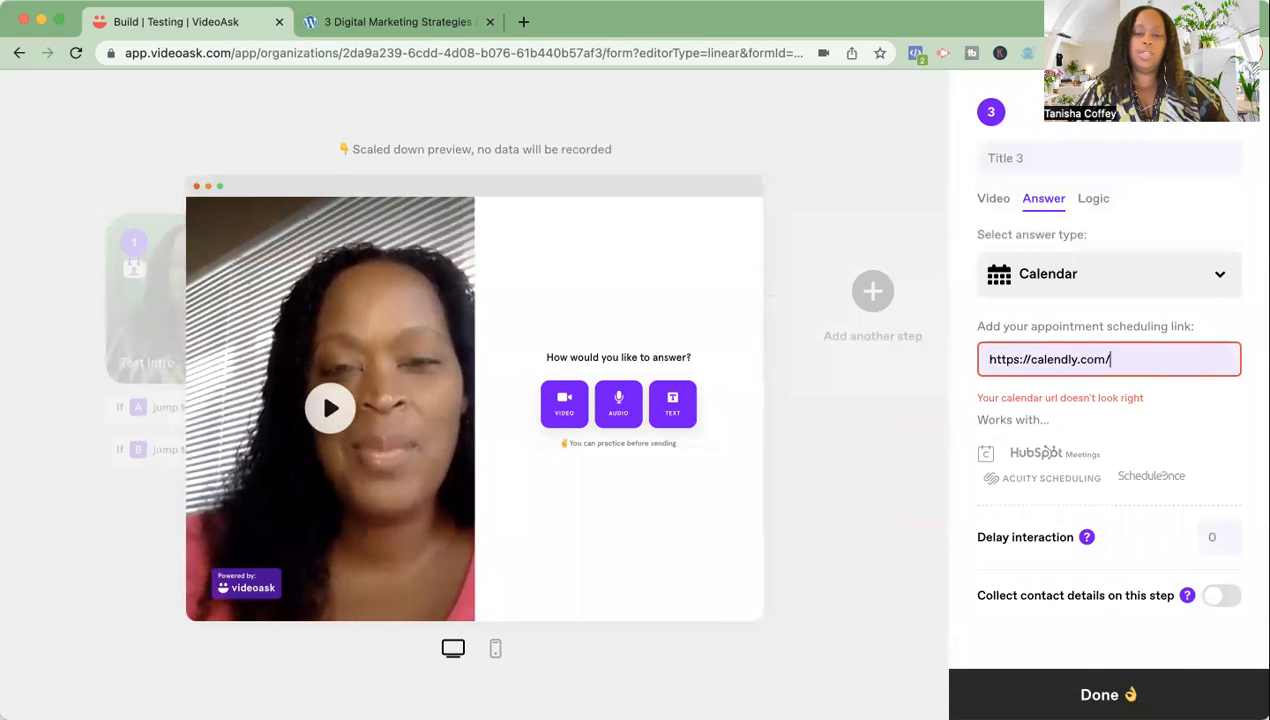
pyautogui.press('BackSpace')
pyautogui.press('BackSpace')
pyautogui.press('BackSpace')
pyautogui.press('BackSpace')
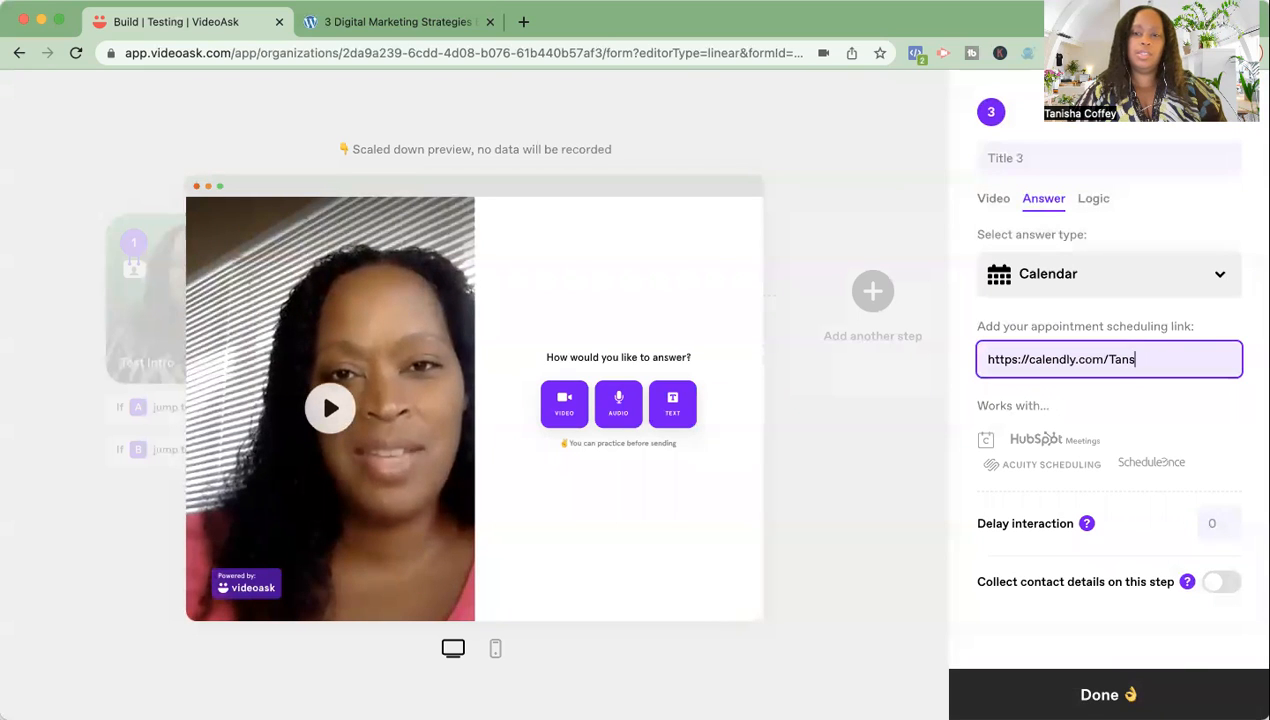
pyautogui.write('ishaCoffey')
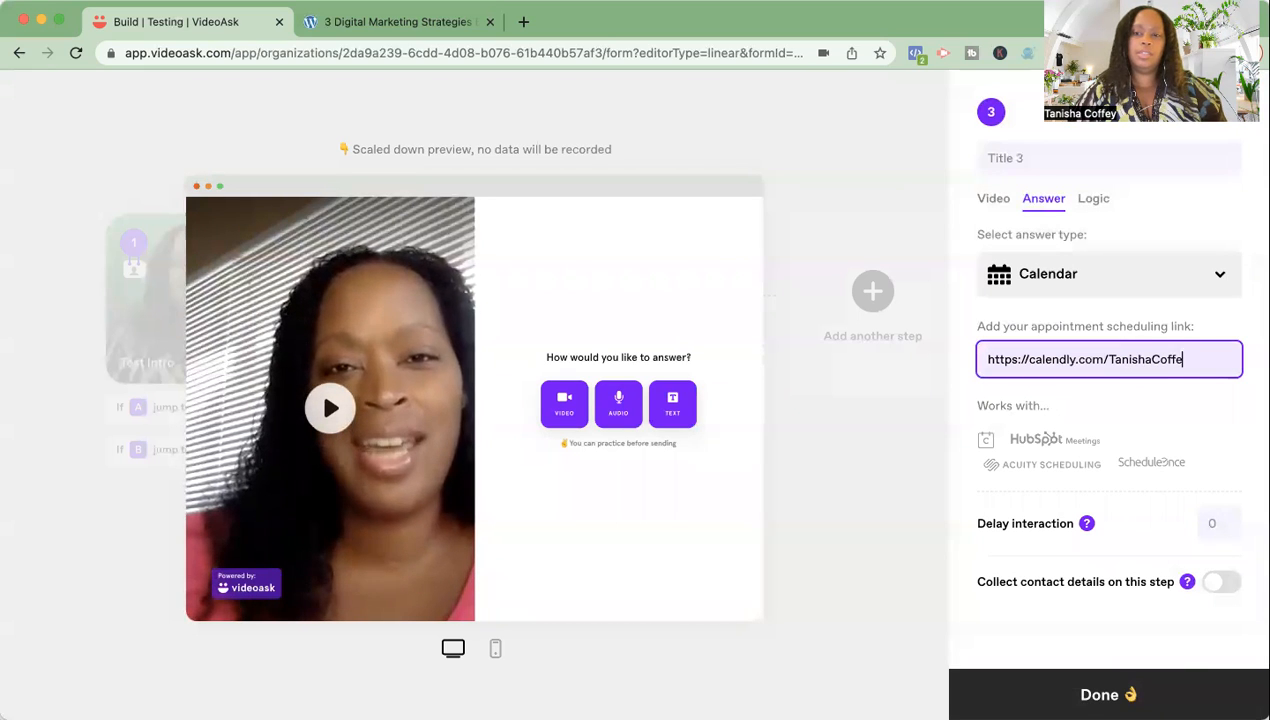
# - Save the Calendly link and scroll the preview's list of bookable meeting types
pyautogui.click(1258, 315)
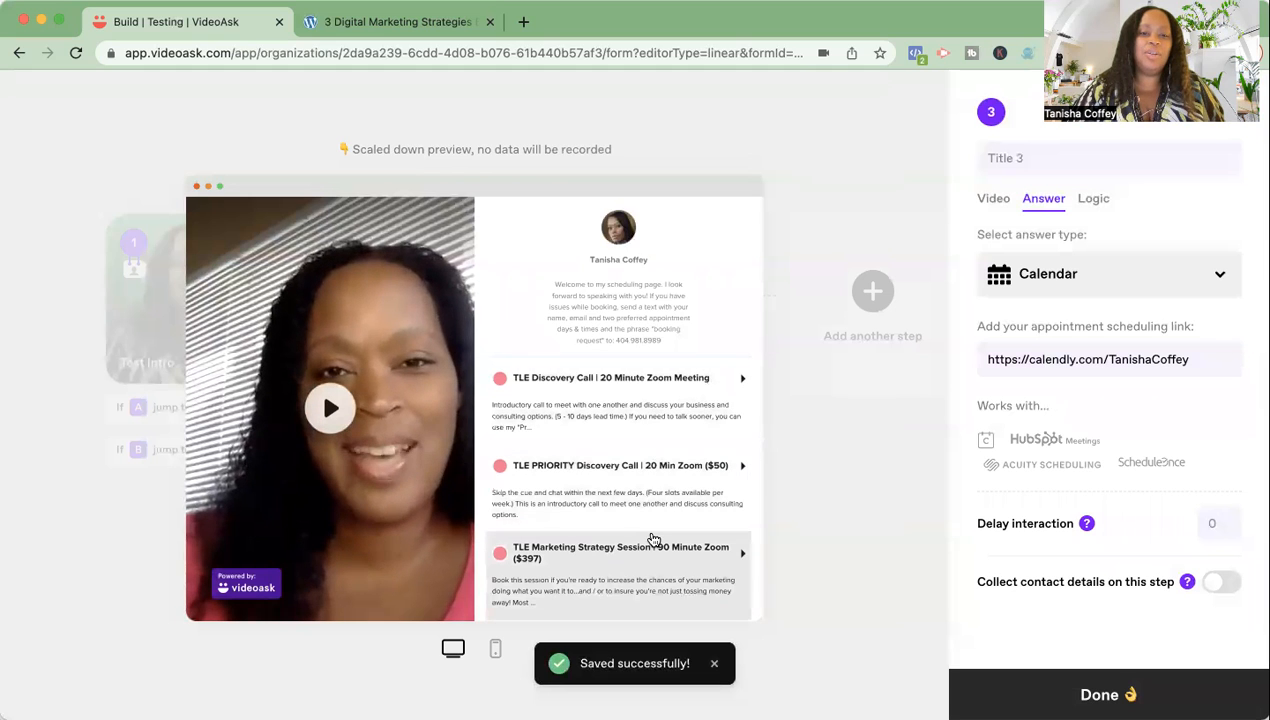
pyautogui.scroll(-1, 653, 540)
pyautogui.scroll(-5, 653, 540)
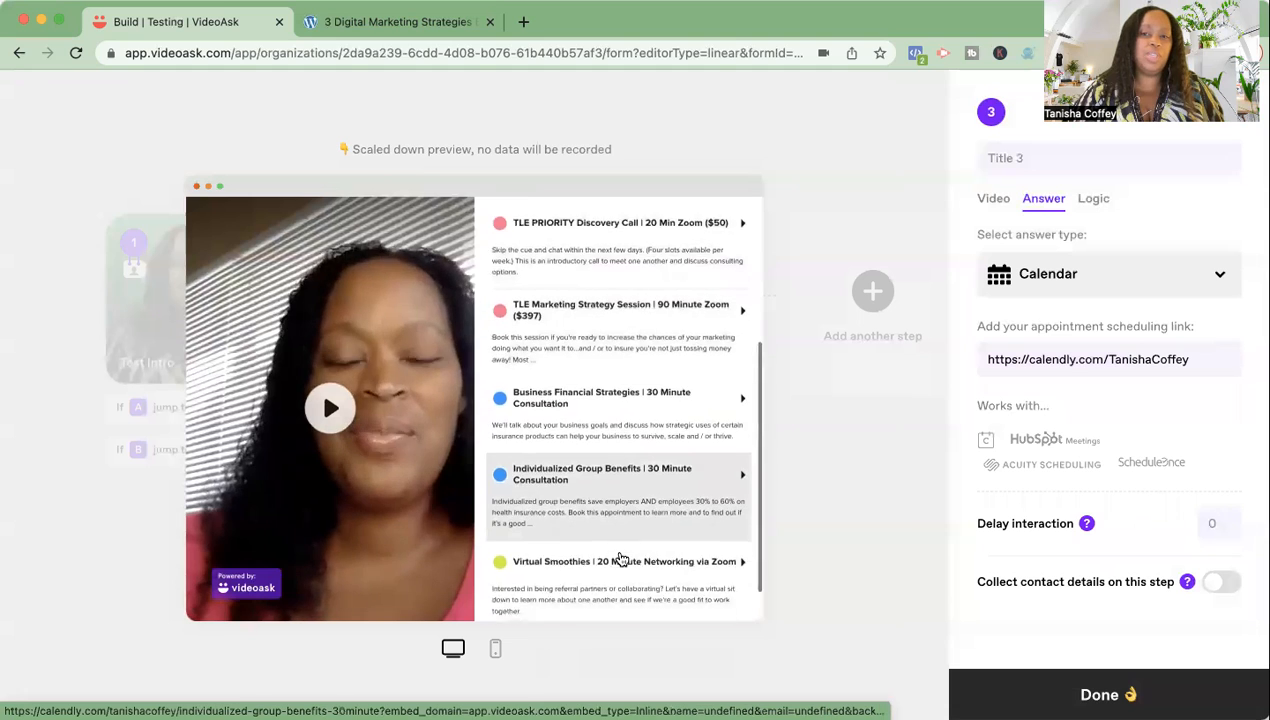
pyautogui.scroll(-2, 622, 560)
pyautogui.scroll(6, 622, 560)
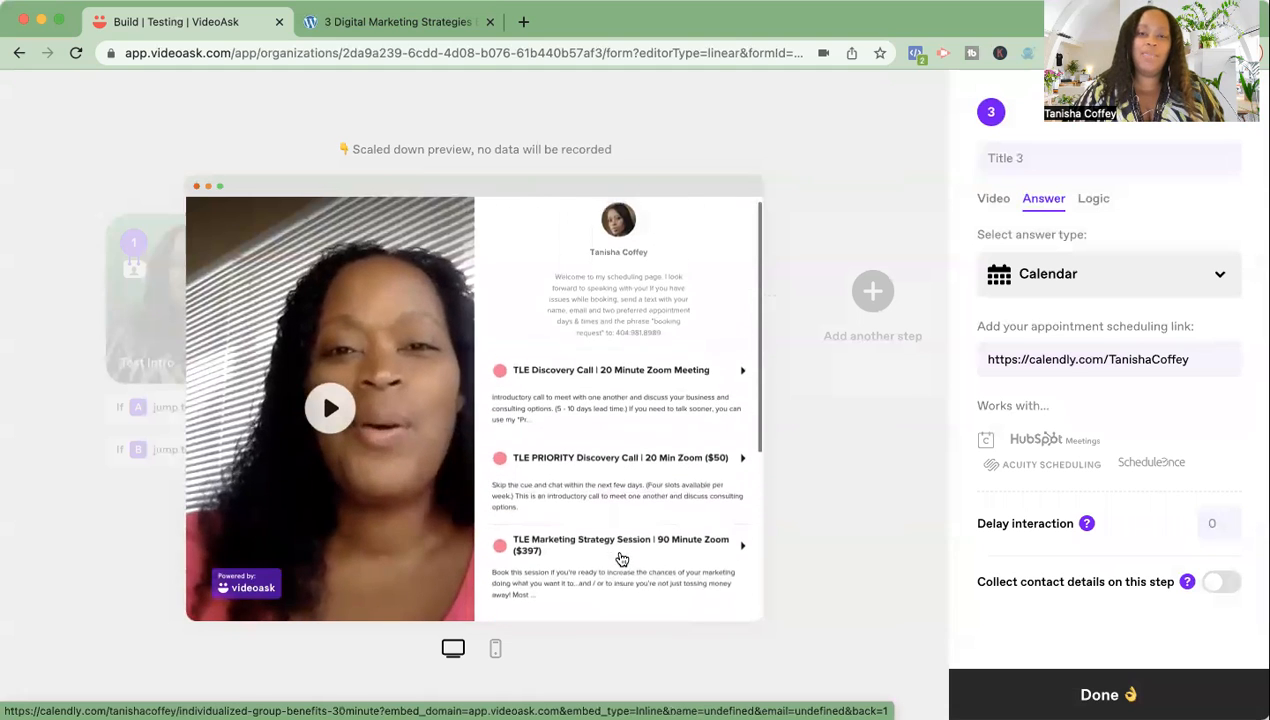
pyautogui.scroll(-3, 664, 451)
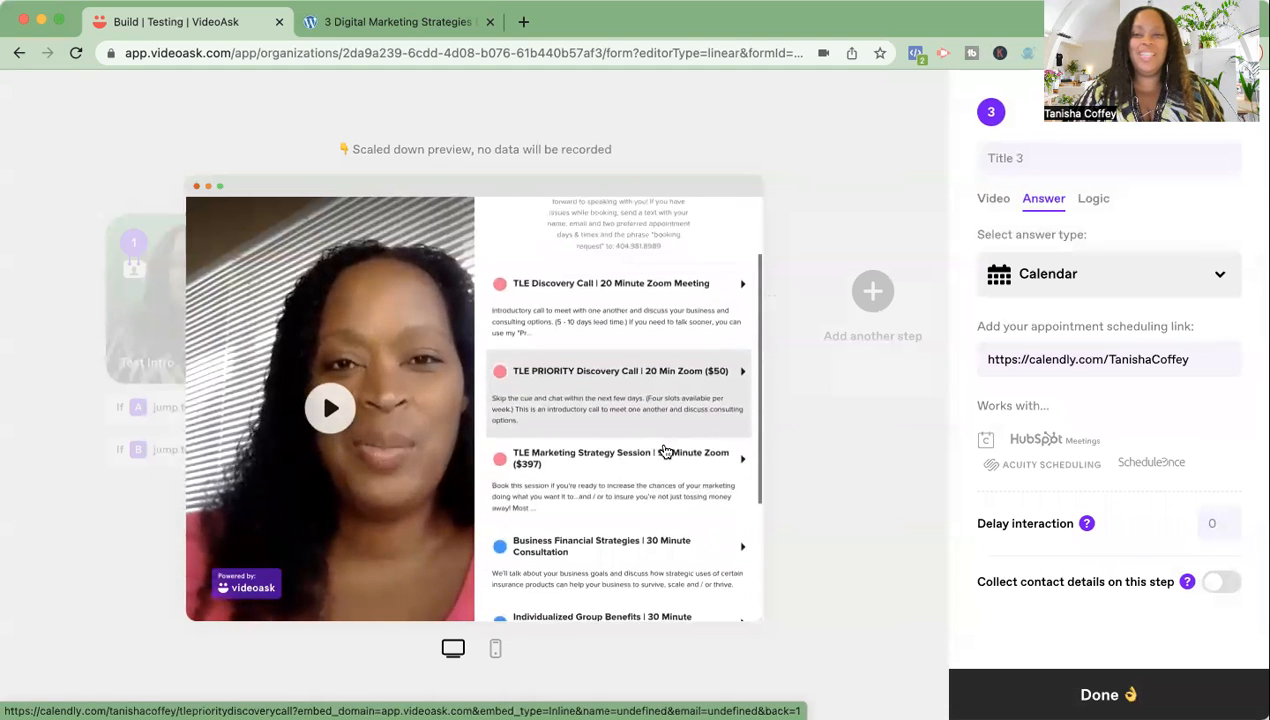
pyautogui.scroll(-1, 666, 451)
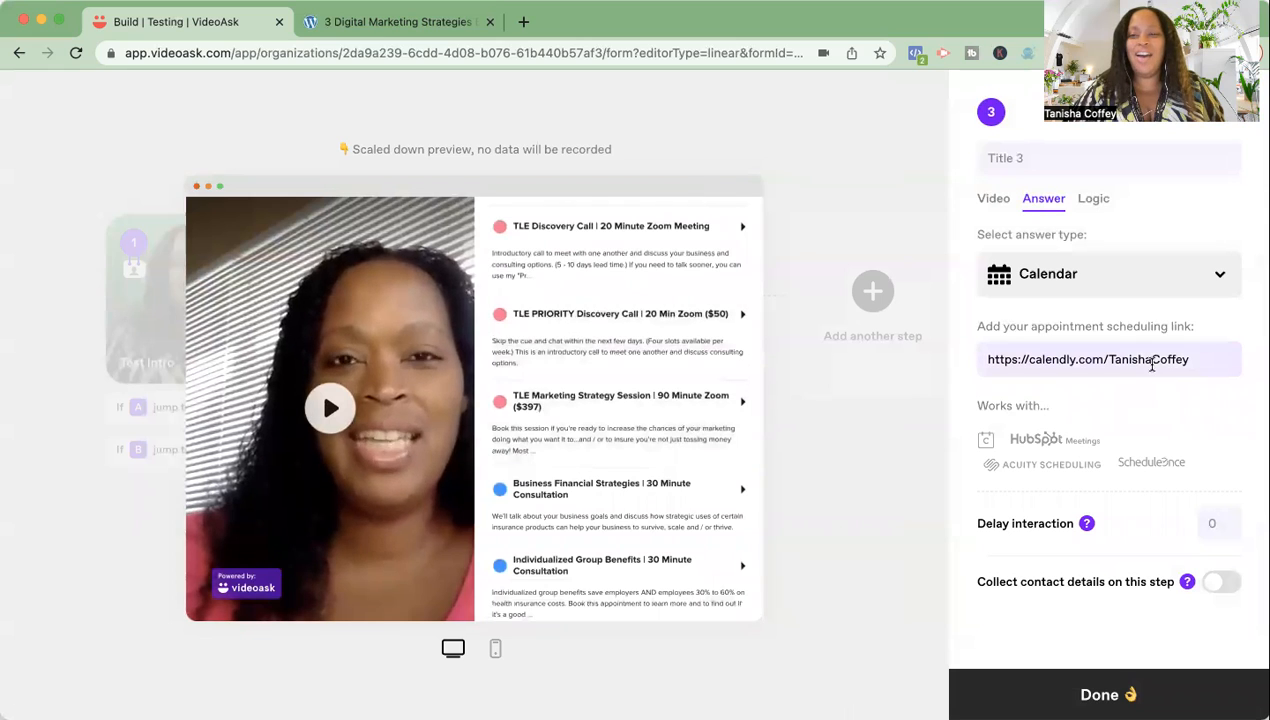
# - Title step 3 'Book an appointment', then prefix it with 'How it works.'
pyautogui.click(1068, 158)
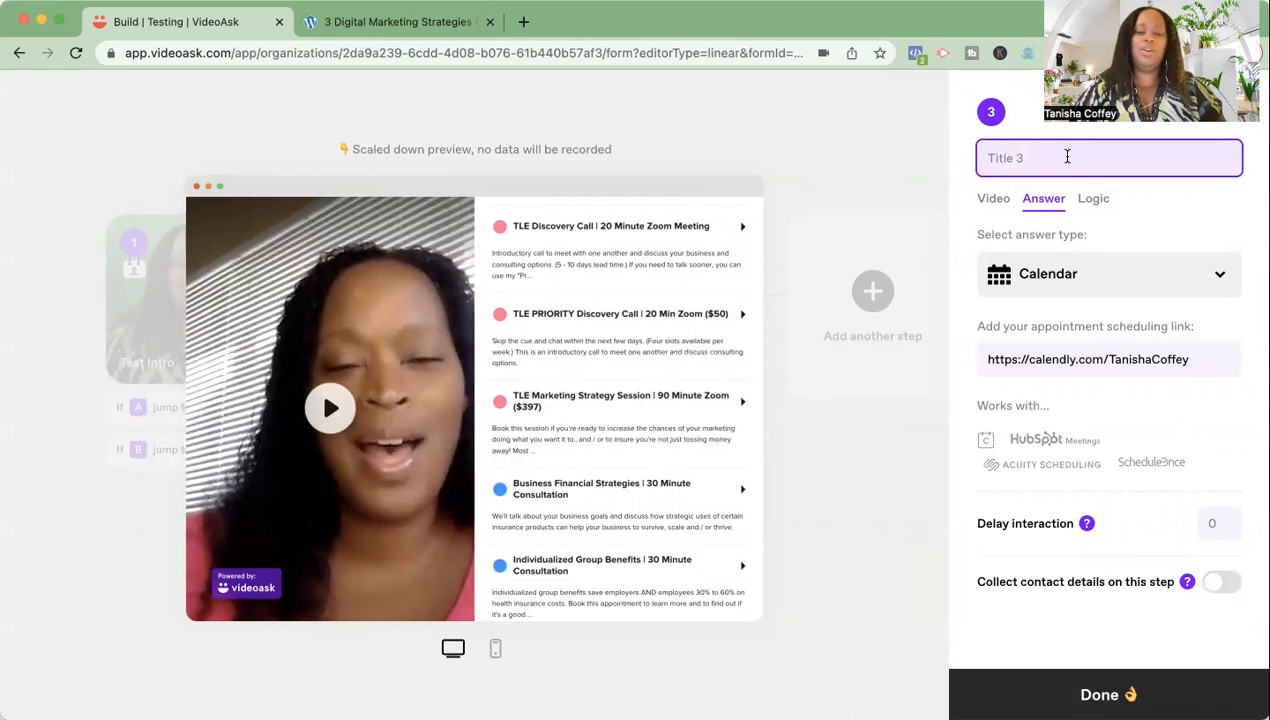
pyautogui.write('Book an')
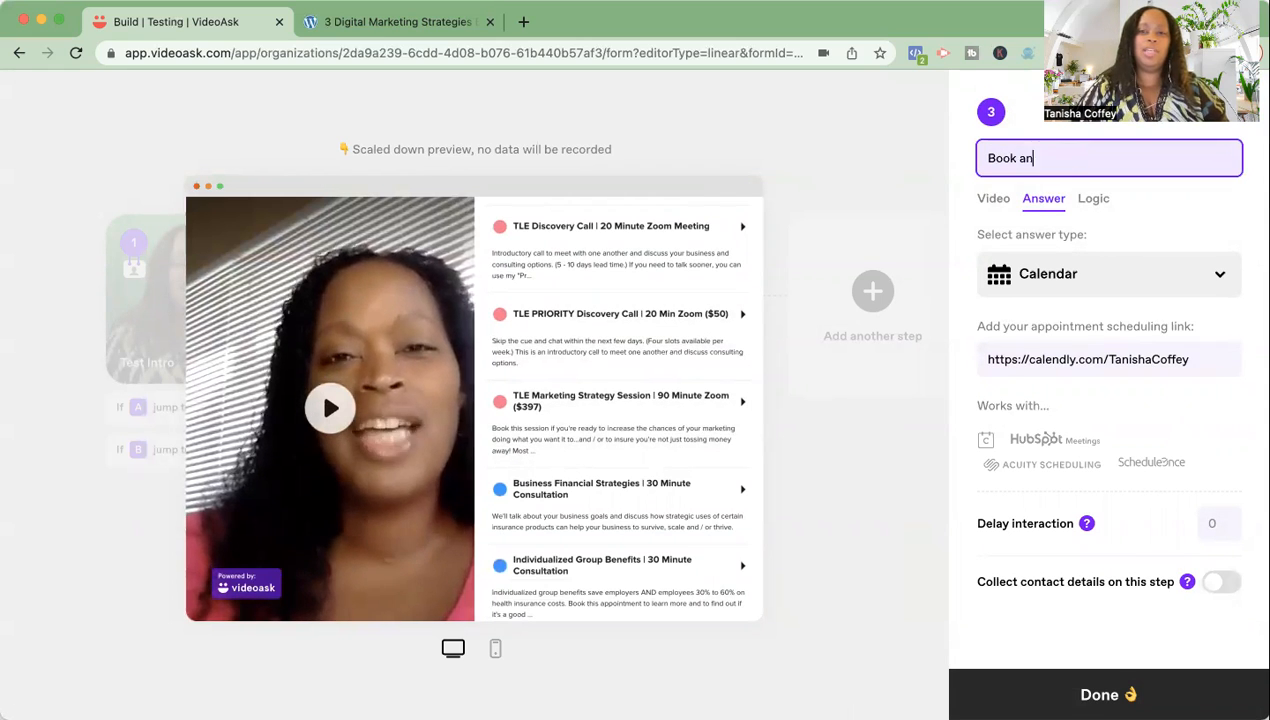
pyautogui.write(' appointment')
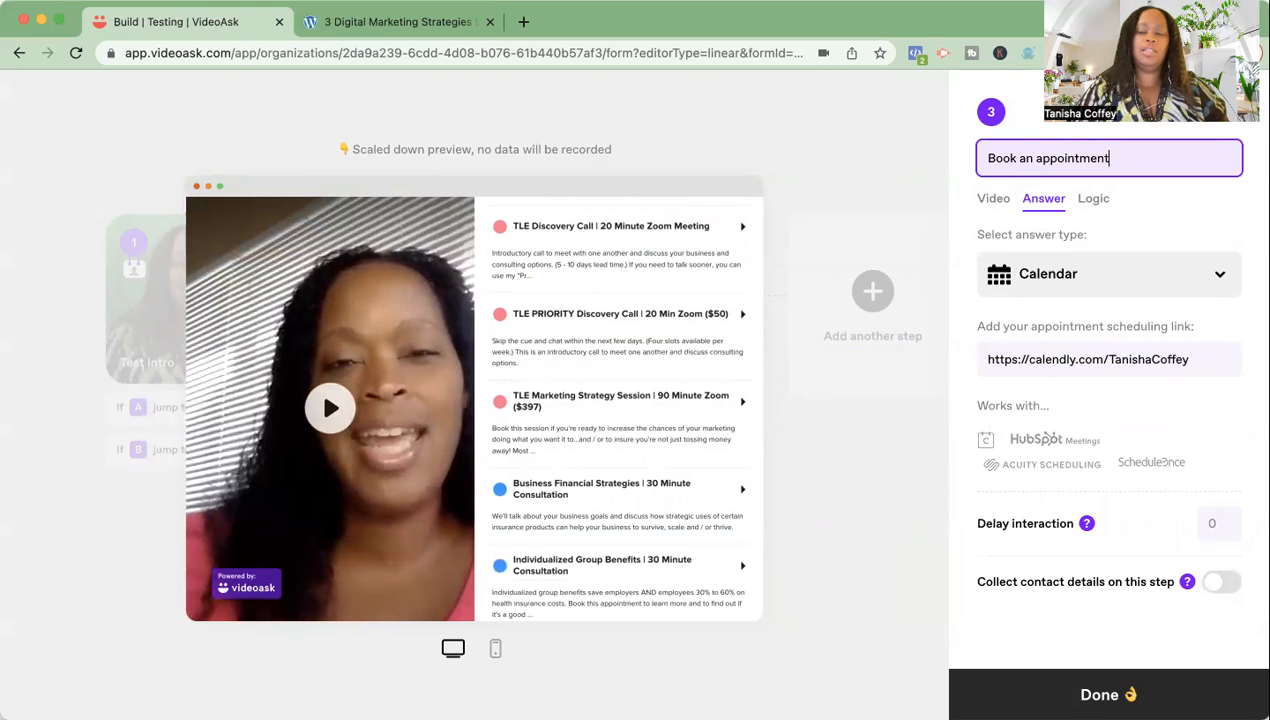
pyautogui.click(987, 158)
pyautogui.write('More')
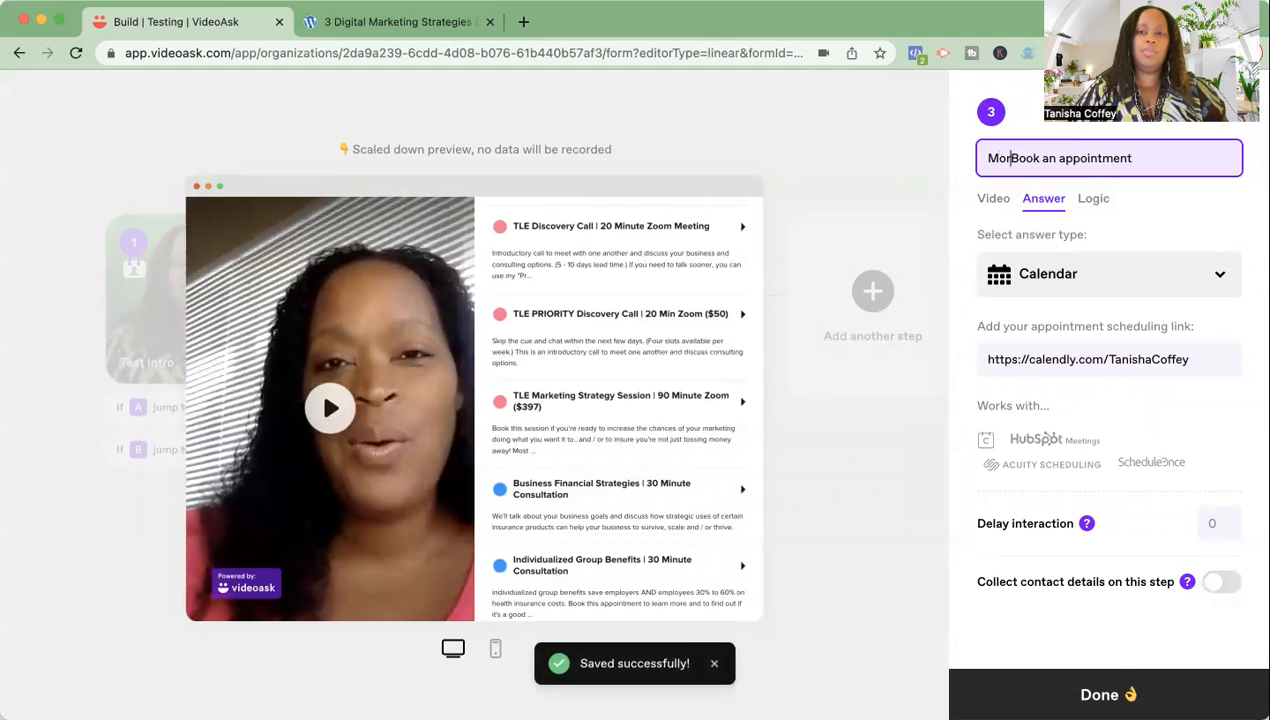
pyautogui.press('BackSpace')
pyautogui.press('BackSpace')
pyautogui.press('BackSpace')
pyautogui.press('BackSpace')
pyautogui.press('BackSpace')
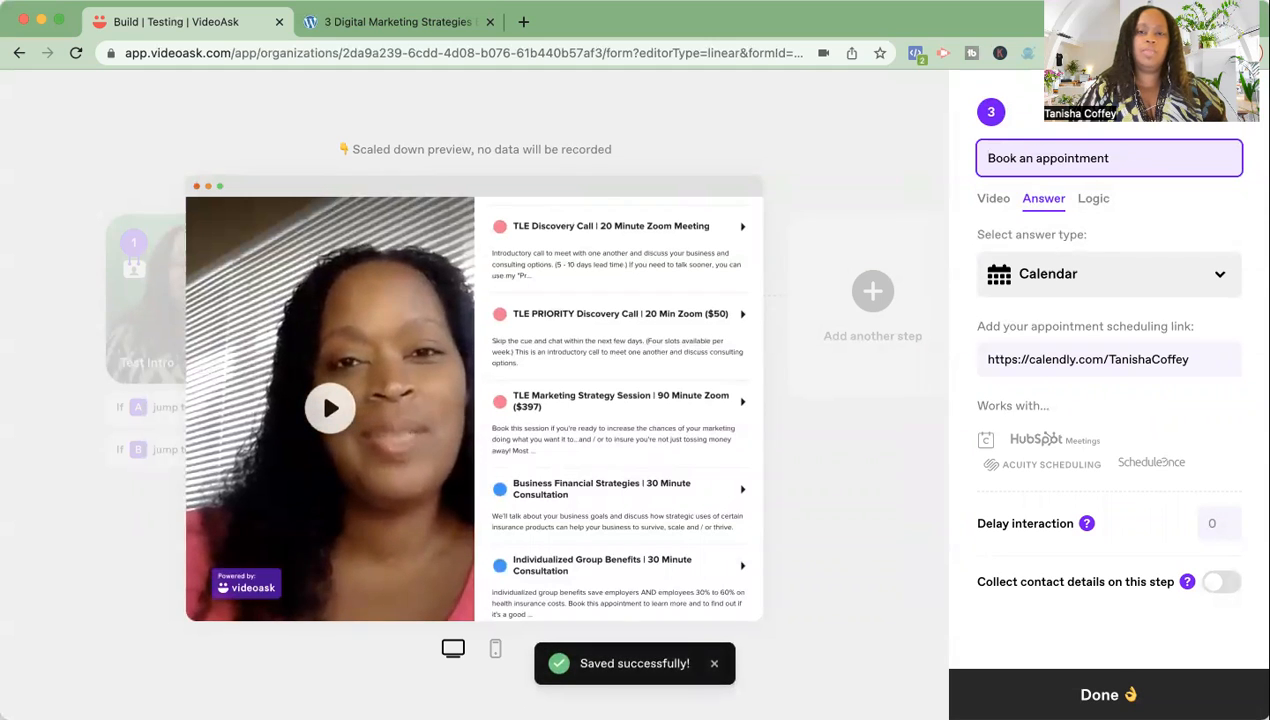
pyautogui.write('How it wor')
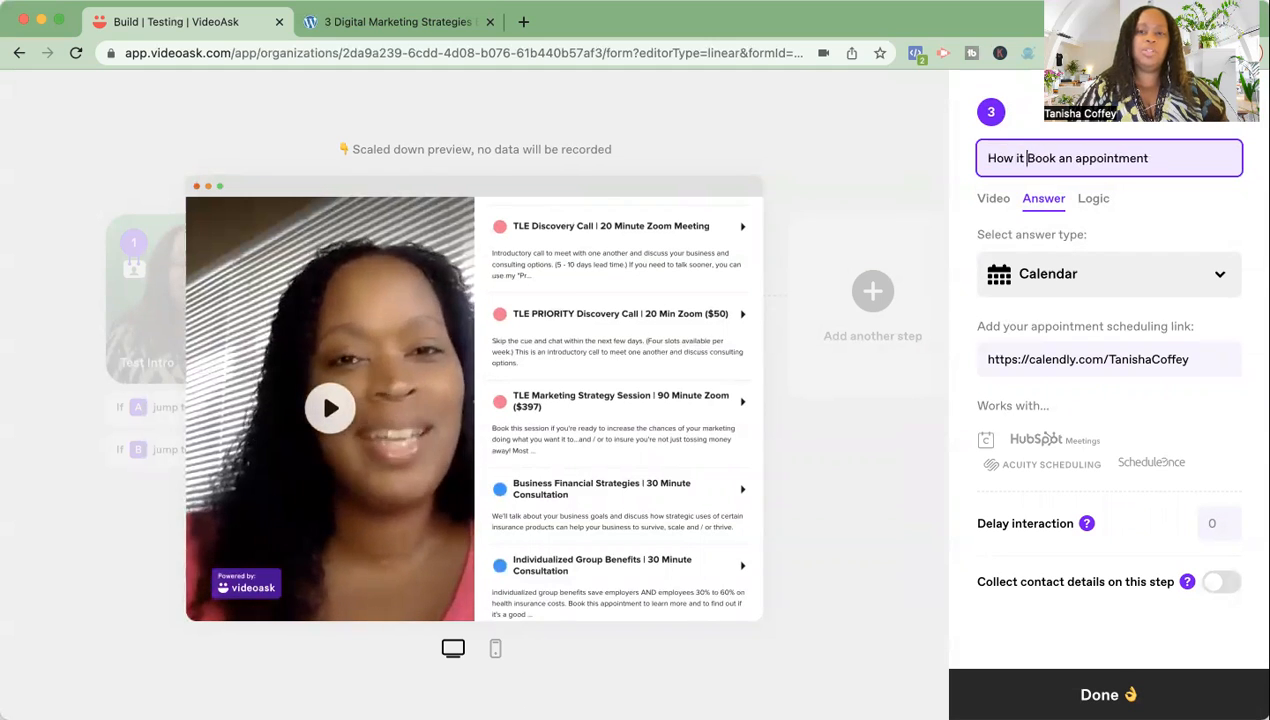
pyautogui.write('ks.')
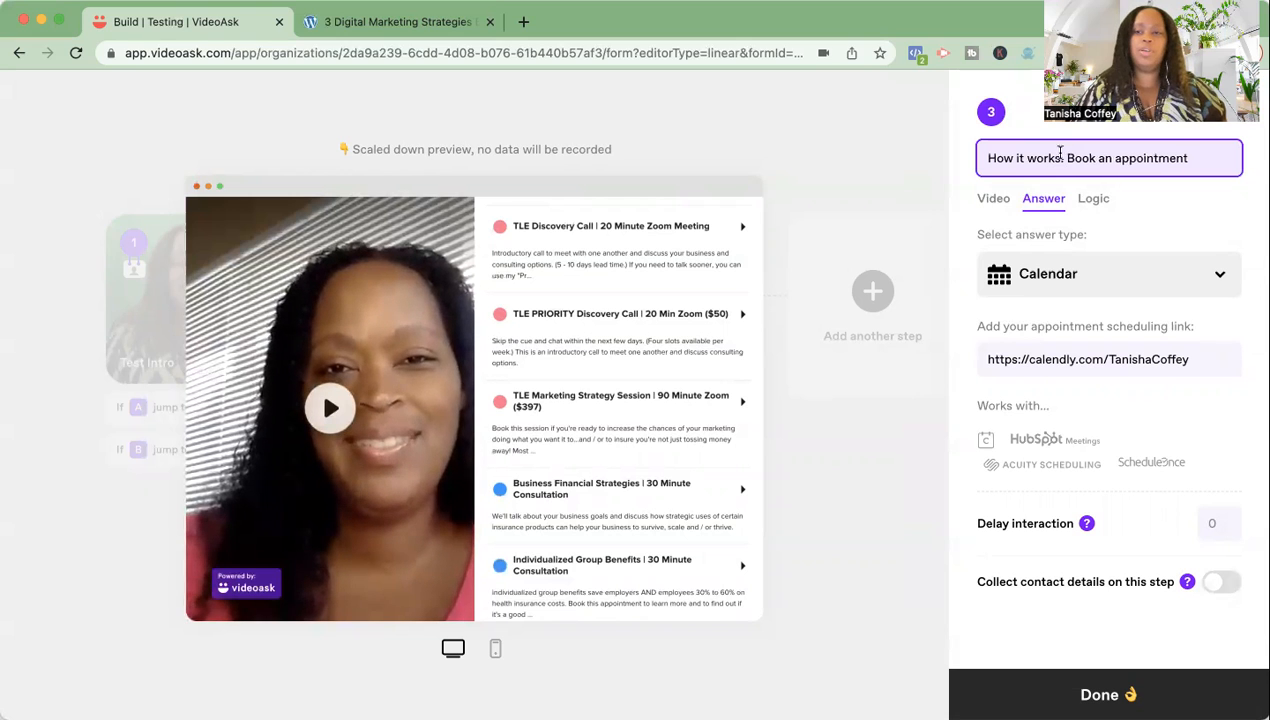
# - Close step 3's editor and route Test Intro's answer B to step 3
pyautogui.click(1090, 692)
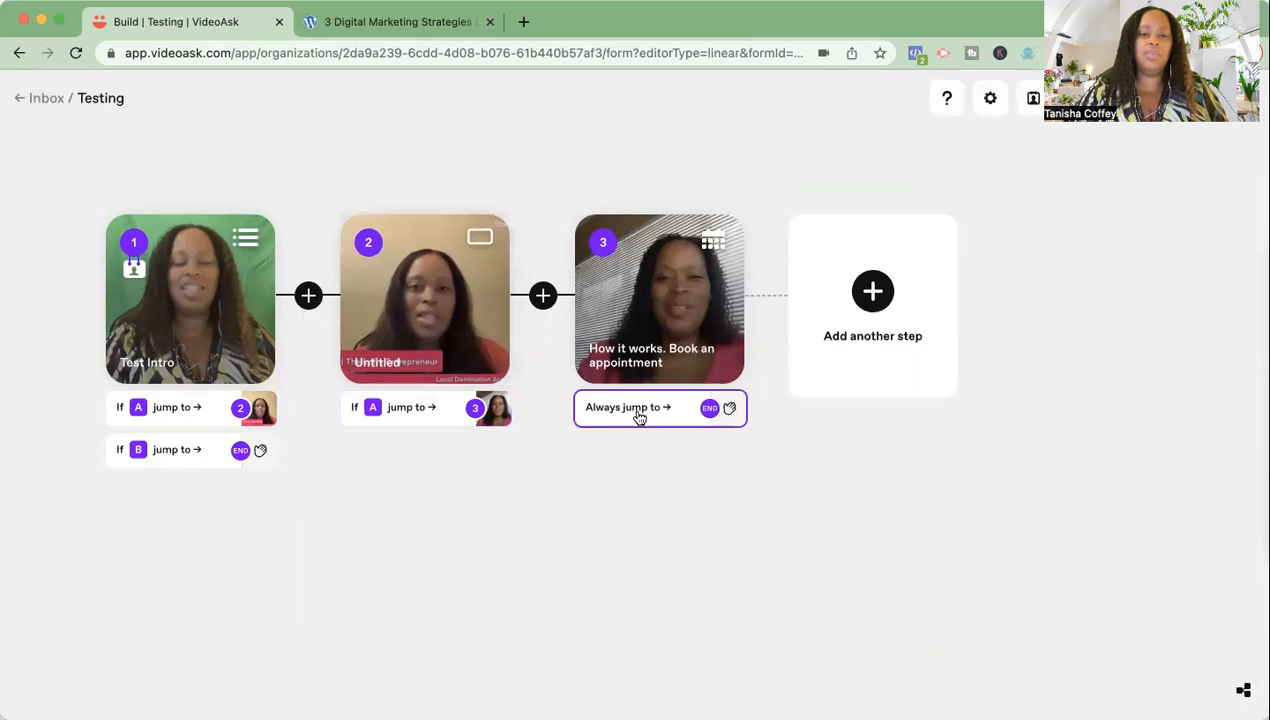
pyautogui.click(177, 452)
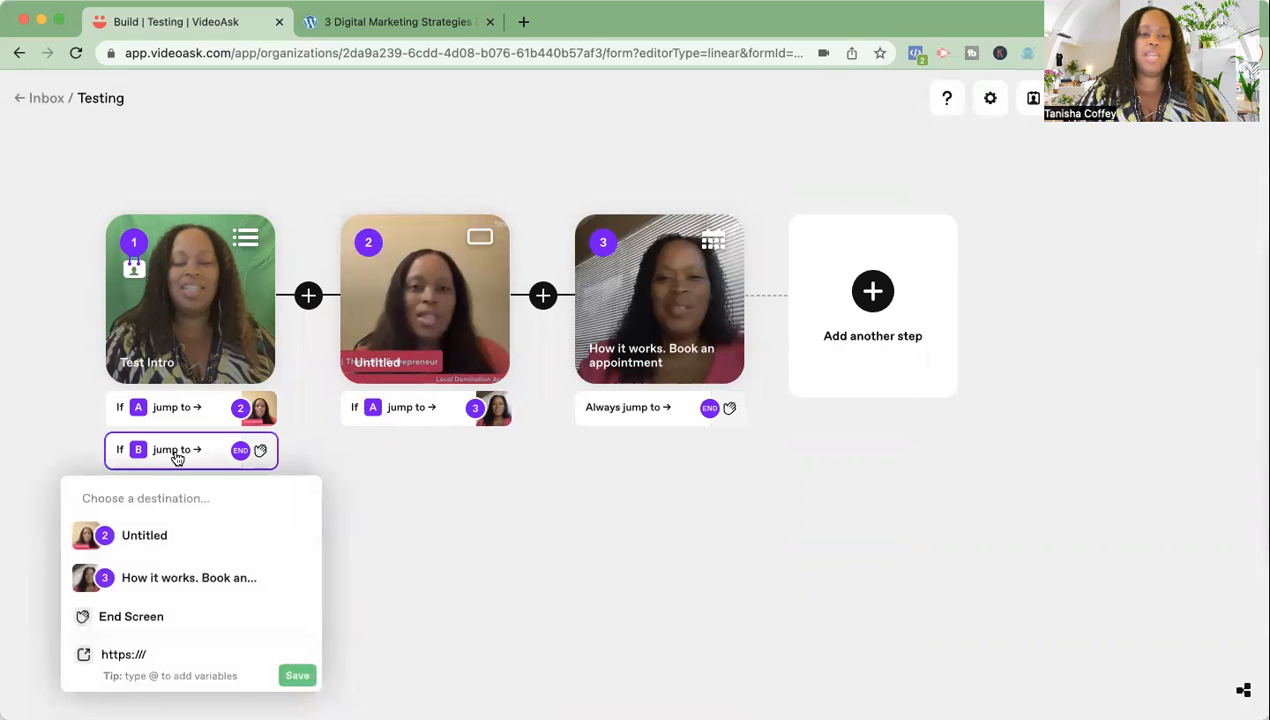
pyautogui.click(165, 580)
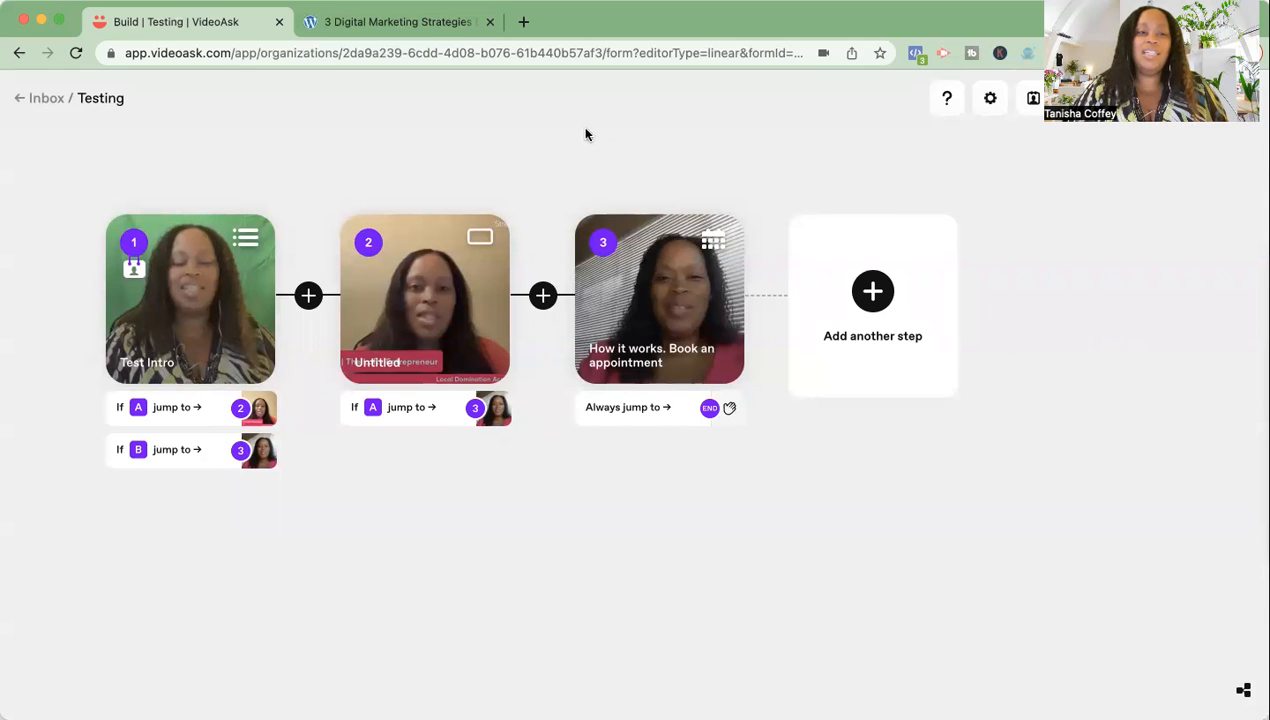
# - Exit the builder back to the Inbox list containing the Testing videoask
pyautogui.click(38, 103)
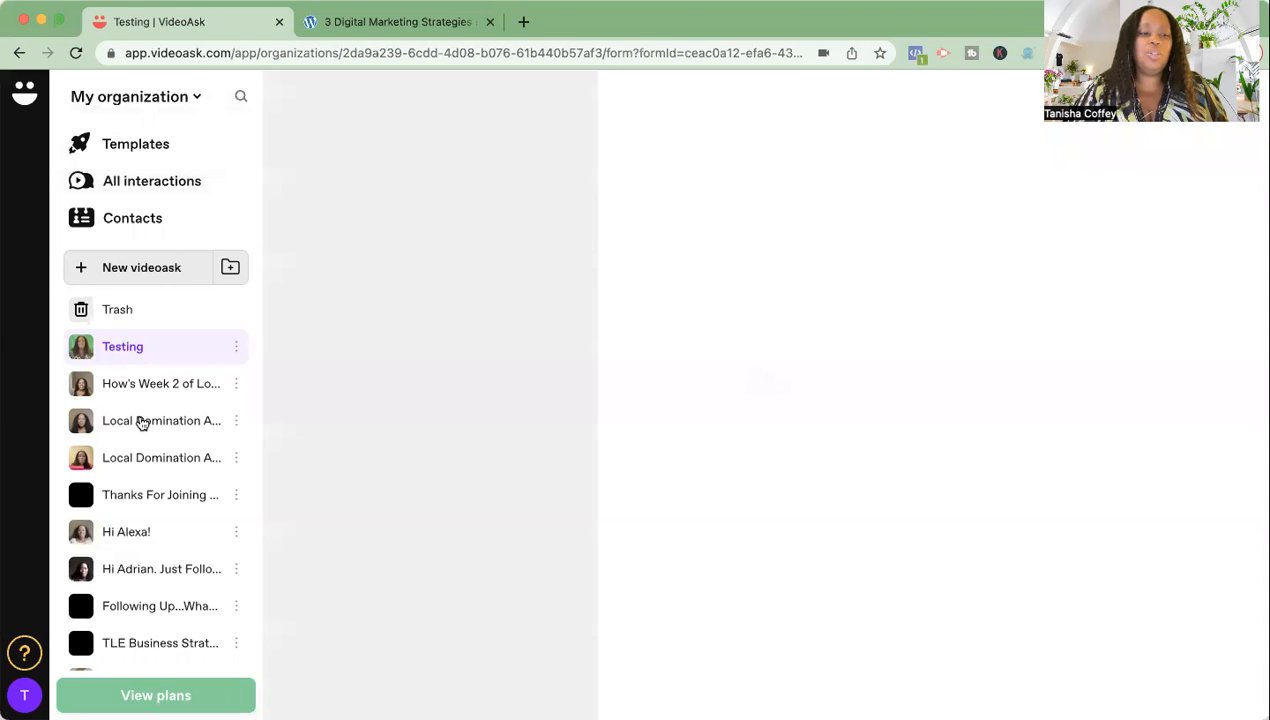
pyautogui.scroll(-5, 141, 423)
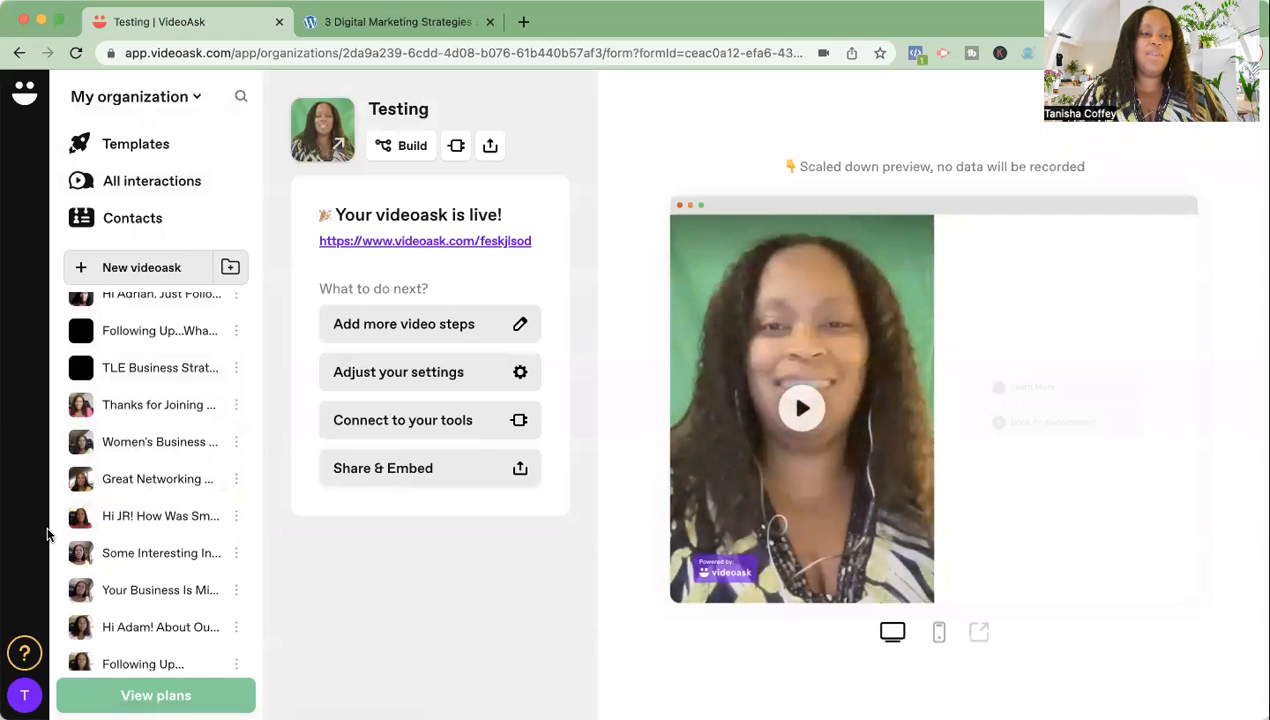
# - Open the Templates gallery and scroll down the template list
pyautogui.click(159, 149)
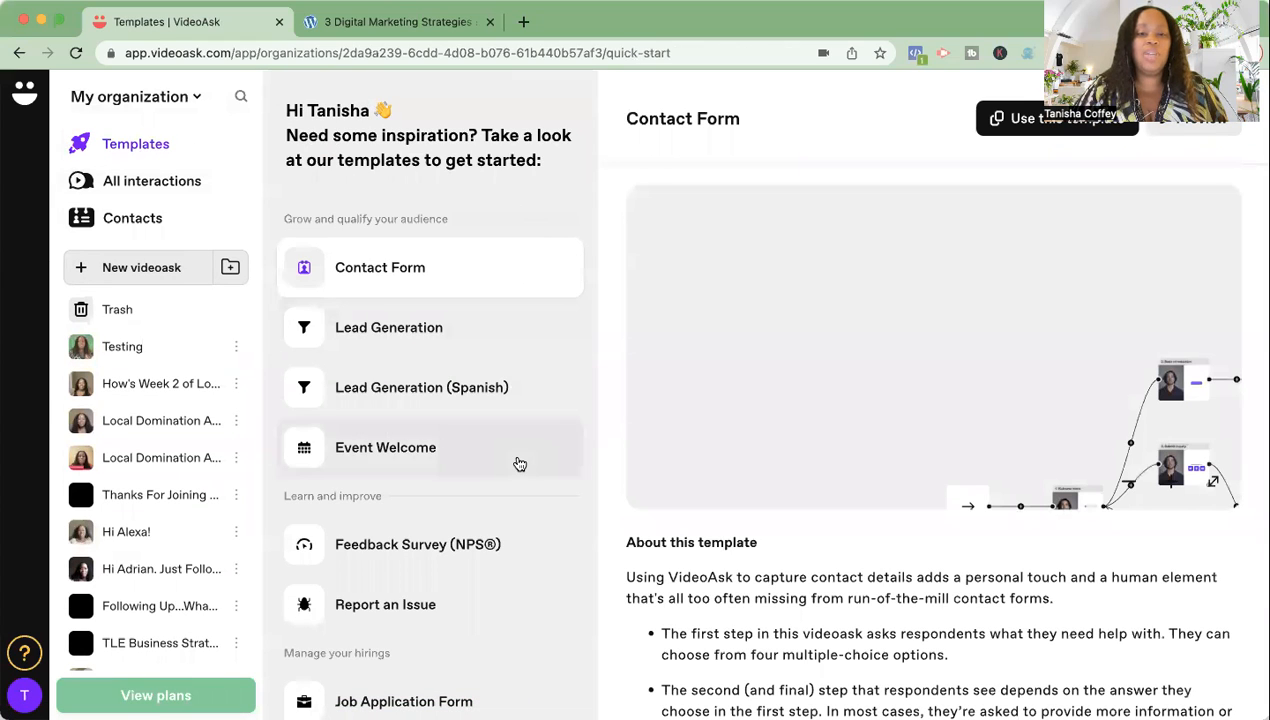
pyautogui.scroll(-1, 519, 464)
pyautogui.scroll(1, 519, 464)
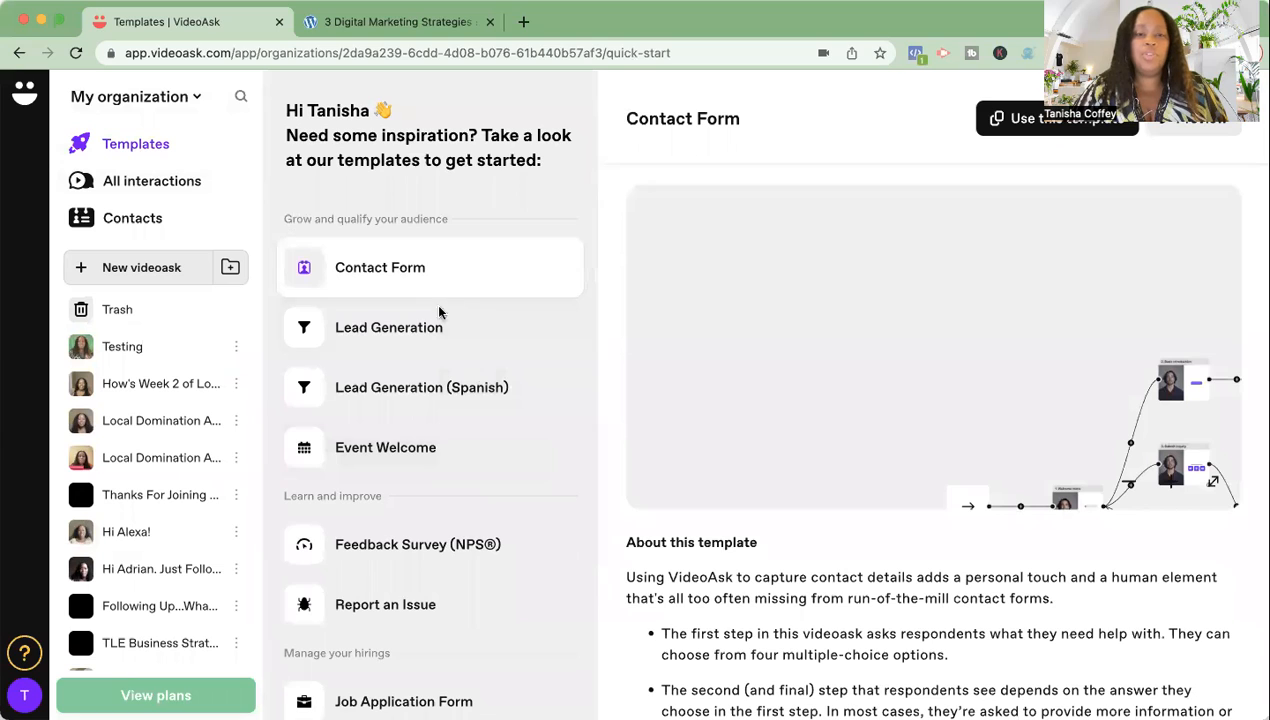
pyautogui.scroll(-1, 519, 453)
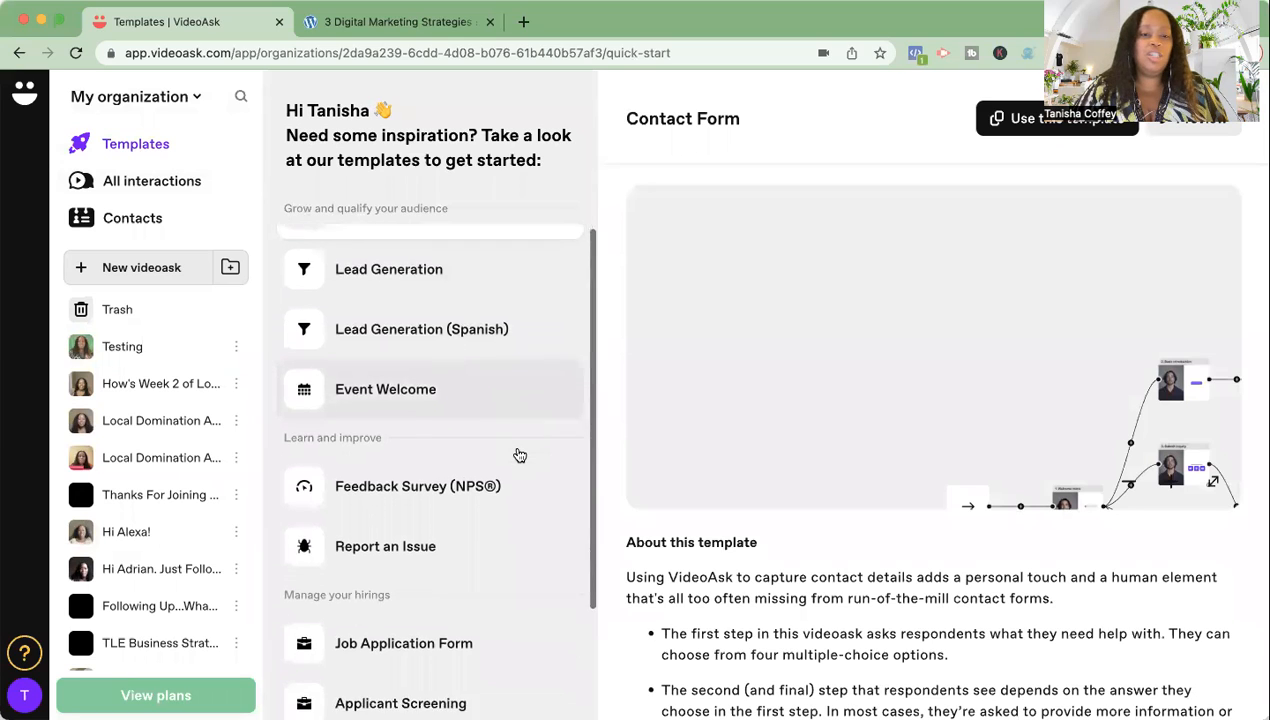
pyautogui.scroll(-6, 519, 455)
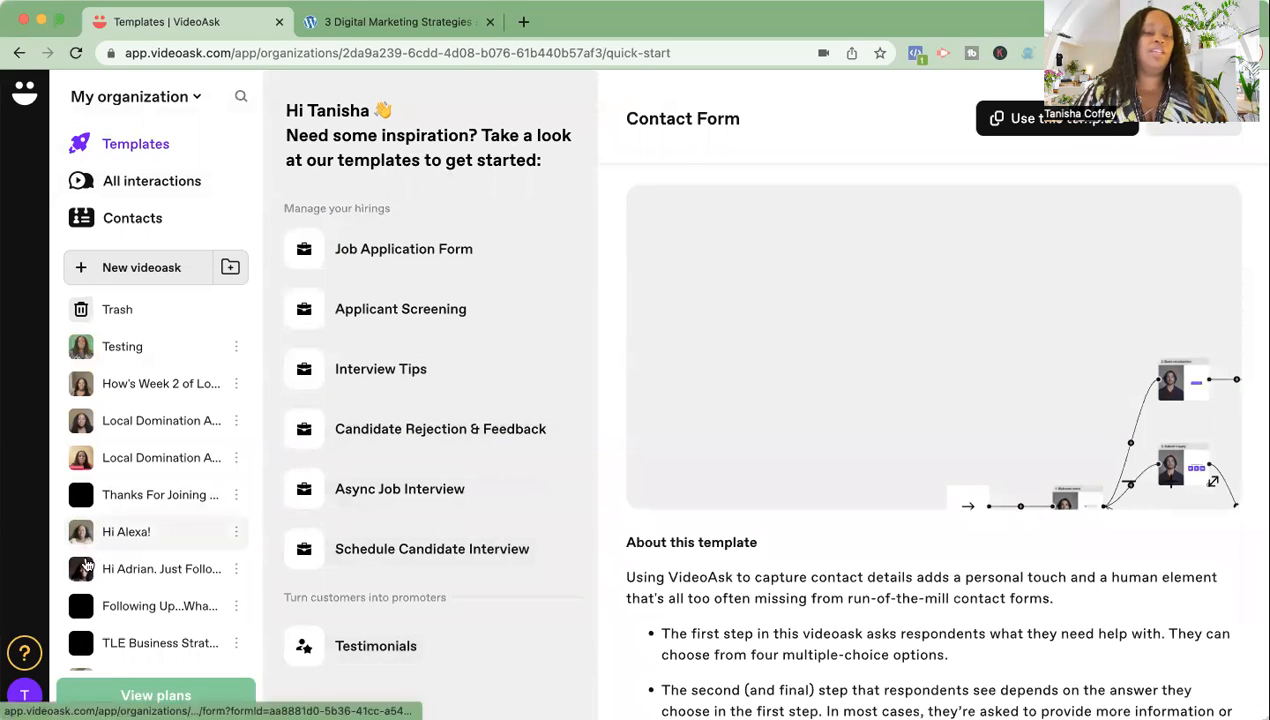
# - Bring up the Account & Org settings menu from the avatar, then dismiss it
pyautogui.click(27, 697)
pyautogui.scroll(-5, 237, 571)
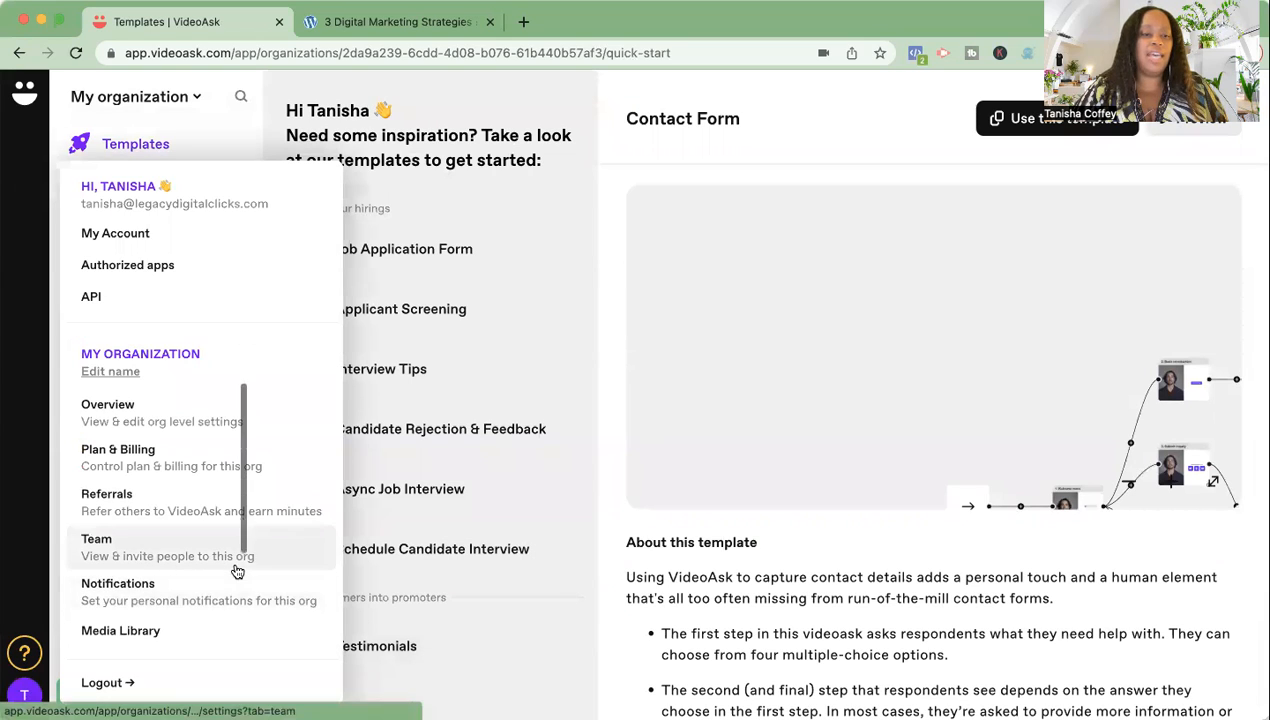
pyautogui.scroll(1, 237, 571)
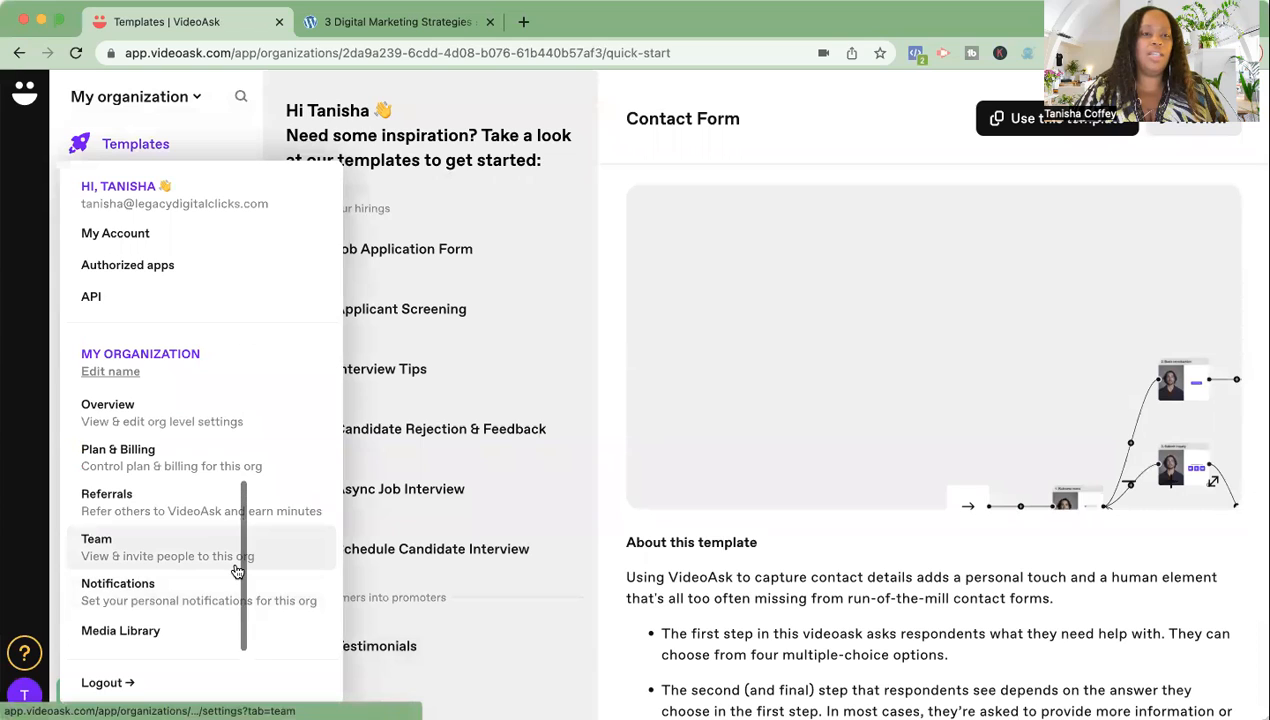
pyautogui.click(433, 182)
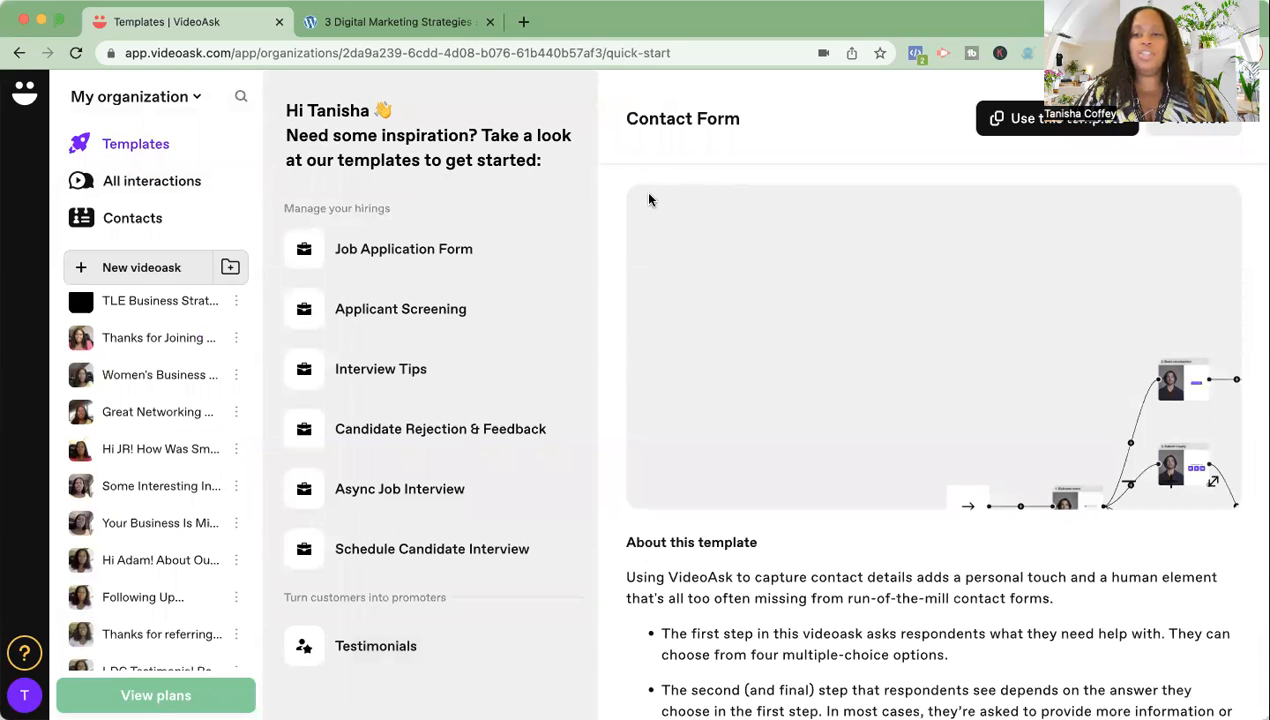